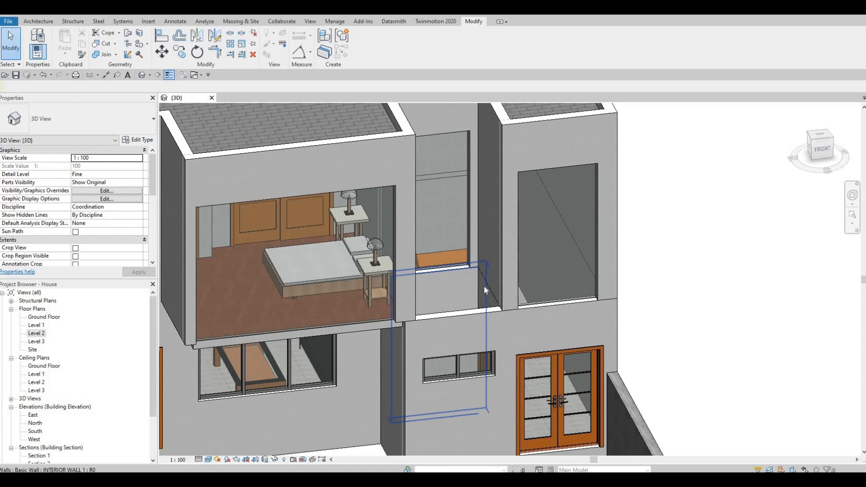
Open the Level 1 plan and create a roof by footprint on Level 2 with a rectangular boundary around the small bathroom beside the stairs
key(F1)
key(F1)
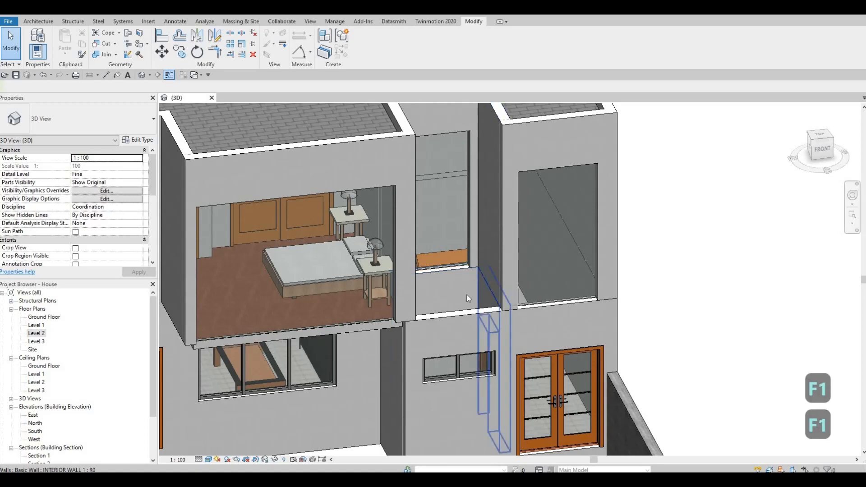
double_click(37, 334)
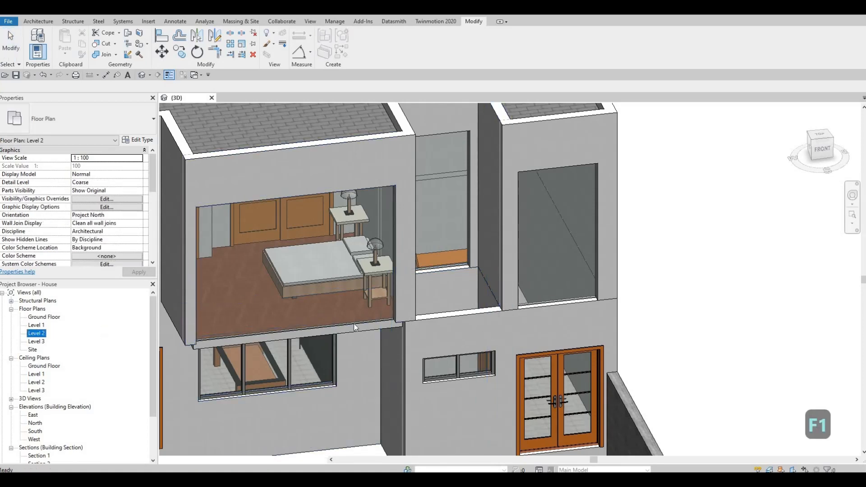
scroll(496, 318, up, 6)
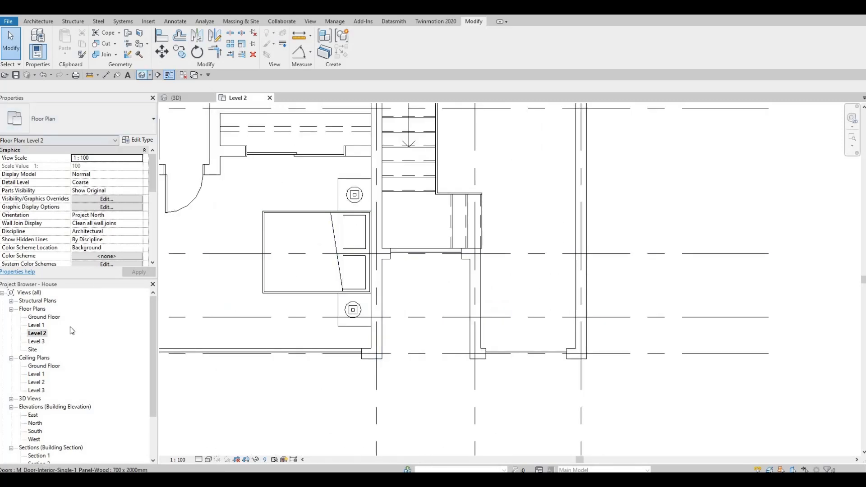
double_click(37, 325)
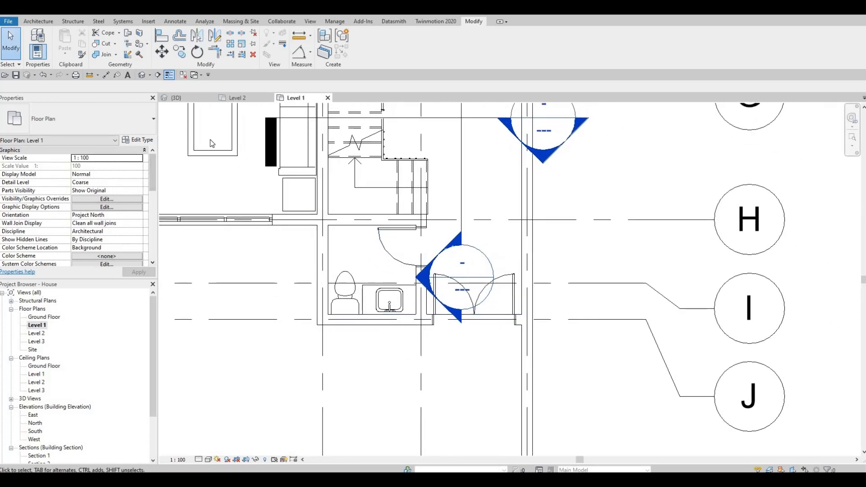
click(38, 21)
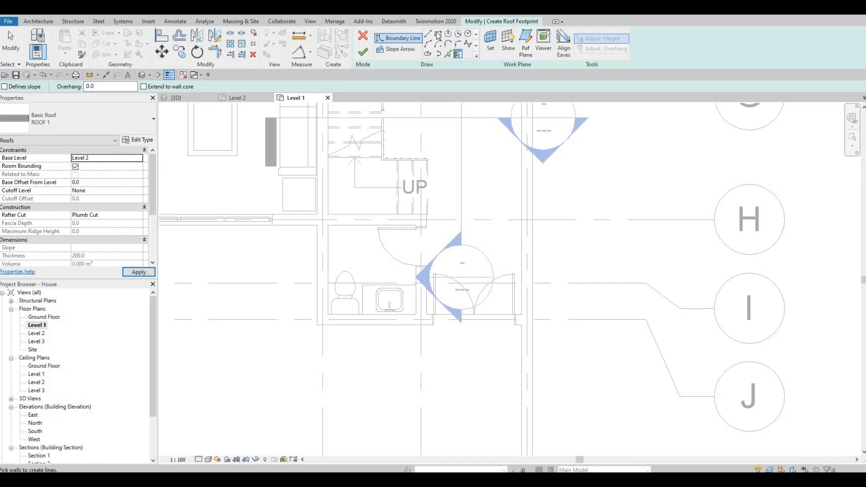
key(Escape)
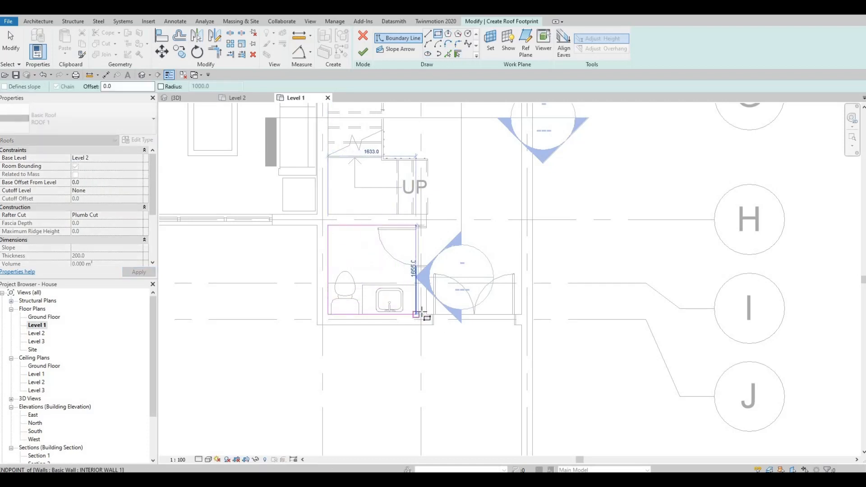
click(420, 312)
key(Escape)
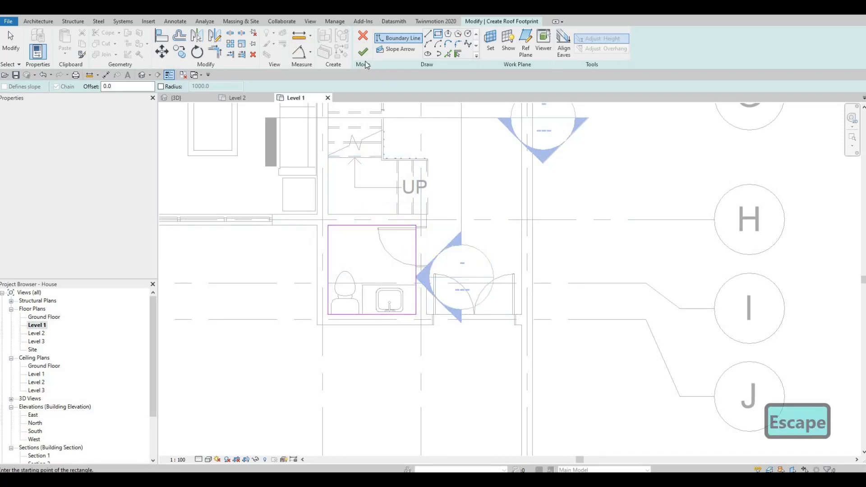
click(363, 52)
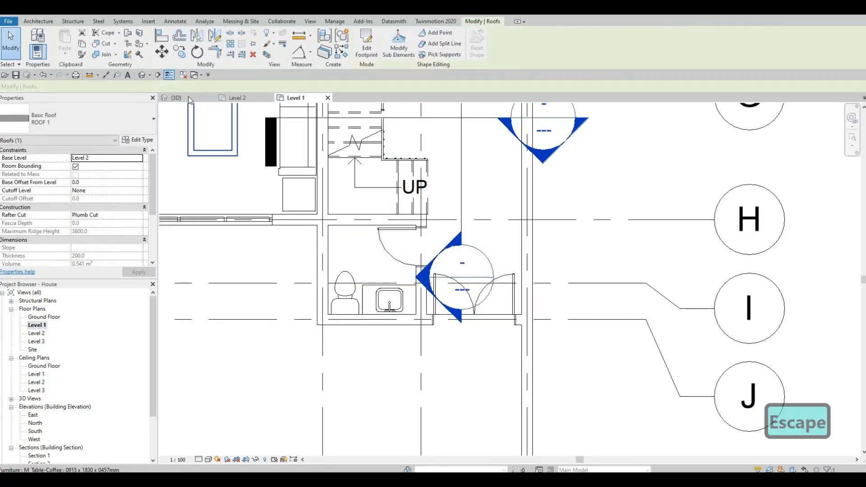
In the 3D view, set the new roof's base offset from level to -400
click(188, 97)
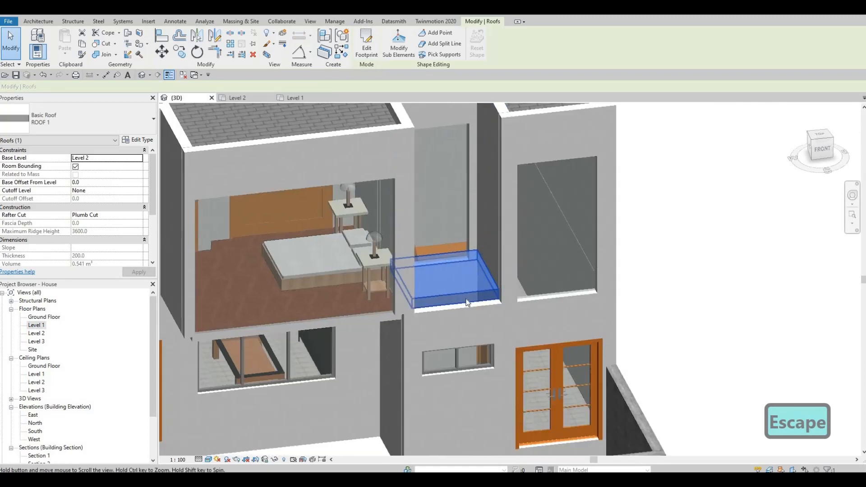
scroll(467, 302, up, 2)
key(Escape)
click(459, 296)
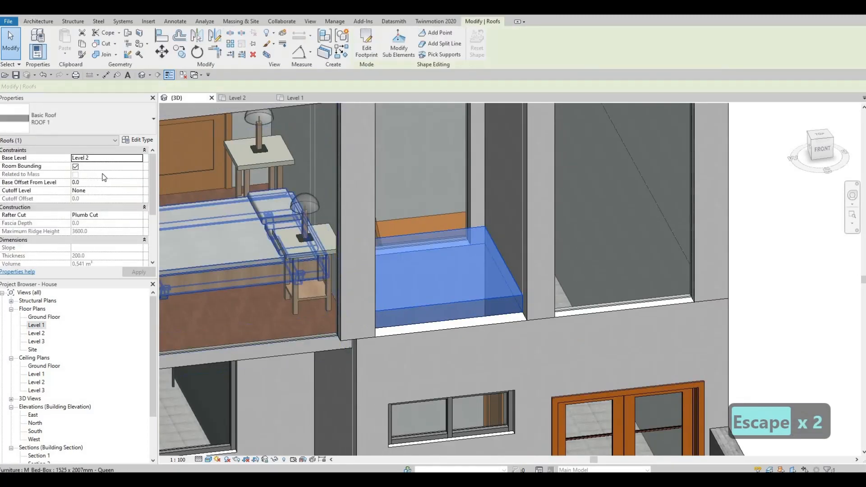
click(84, 182)
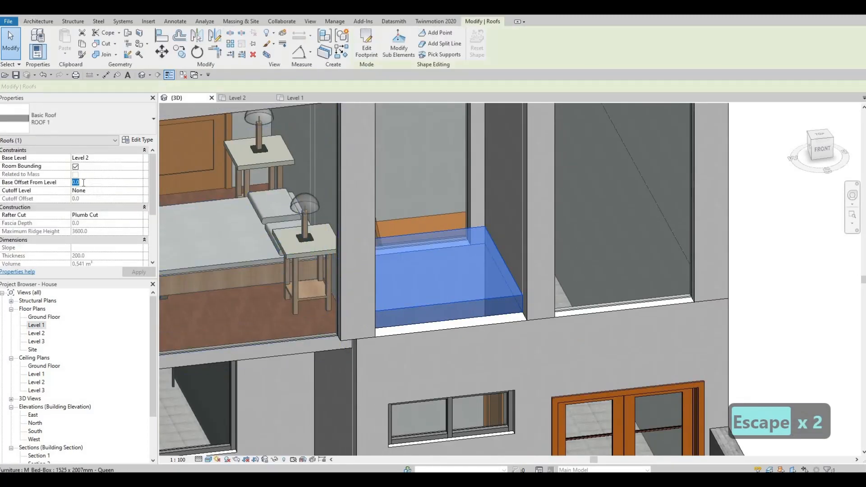
text(-)
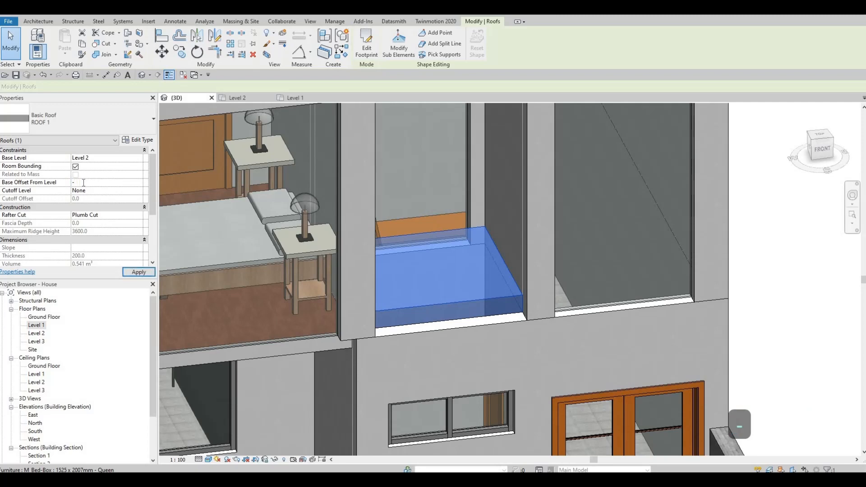
text(400)
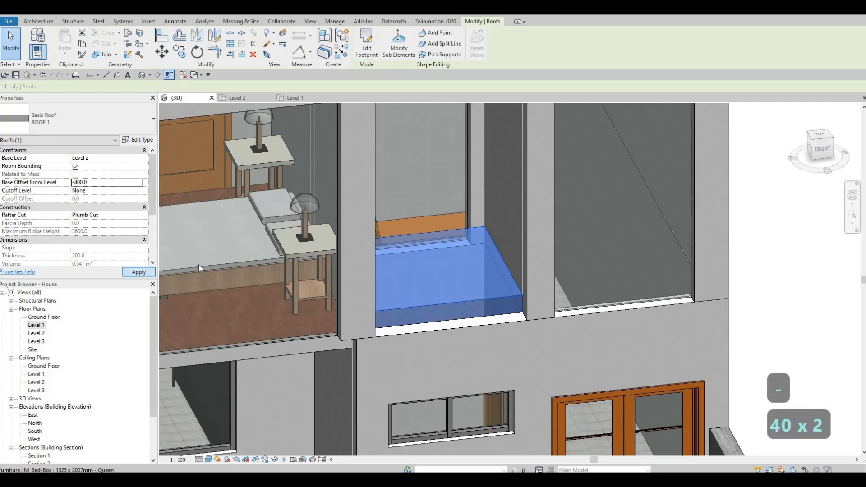
click(97, 182)
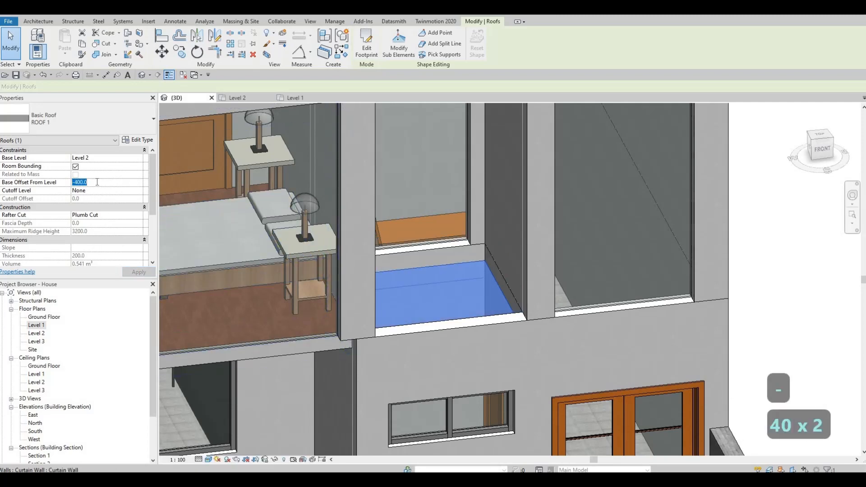
Set the roof's base offset from level to -300 and apply it
text(-300)
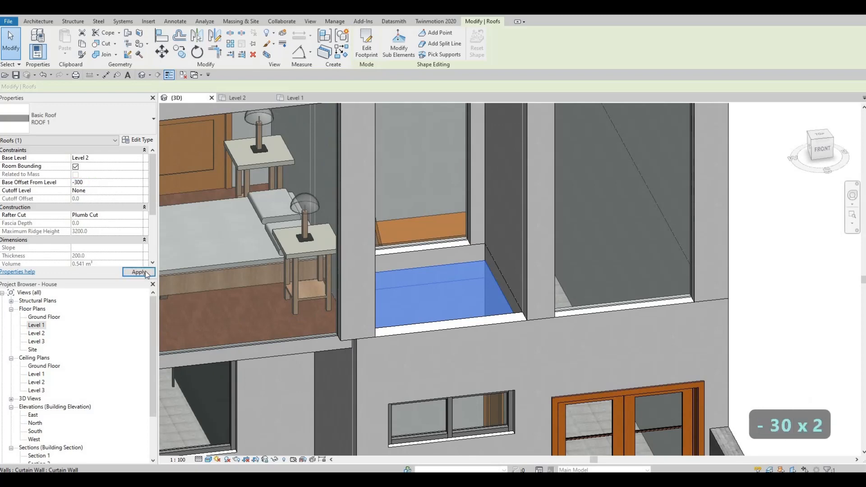
key(Escape)
key(Escape)
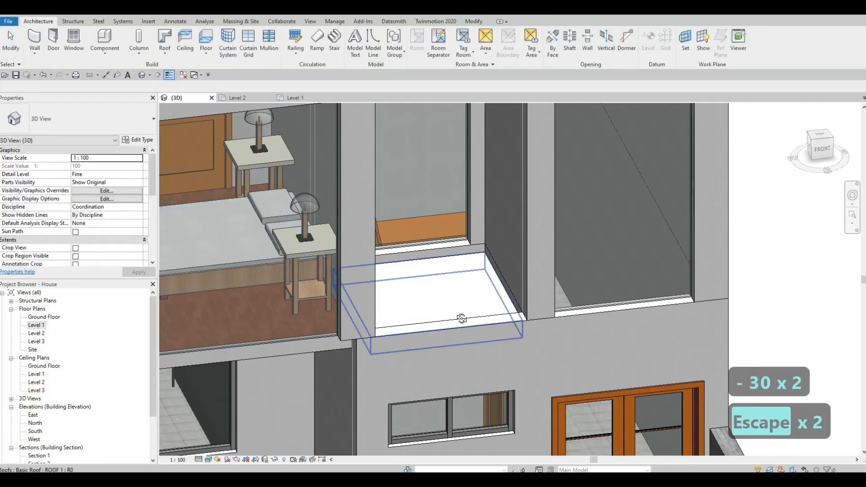
Paint the top face of the new roof with the Asphalt Shingle material
scroll(455, 322, down, 5)
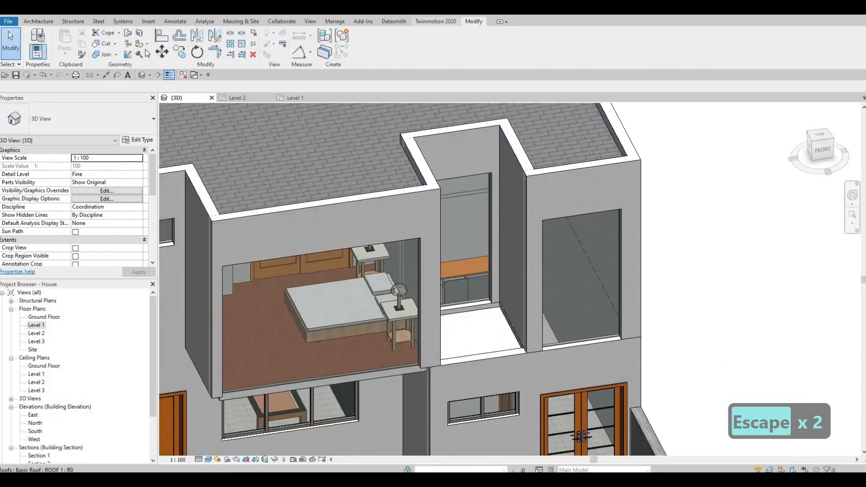
key(p)
key(t)
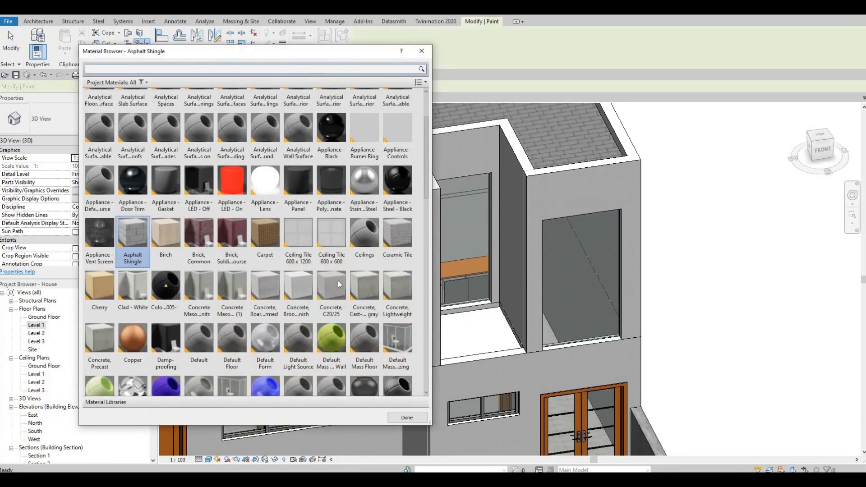
click(496, 334)
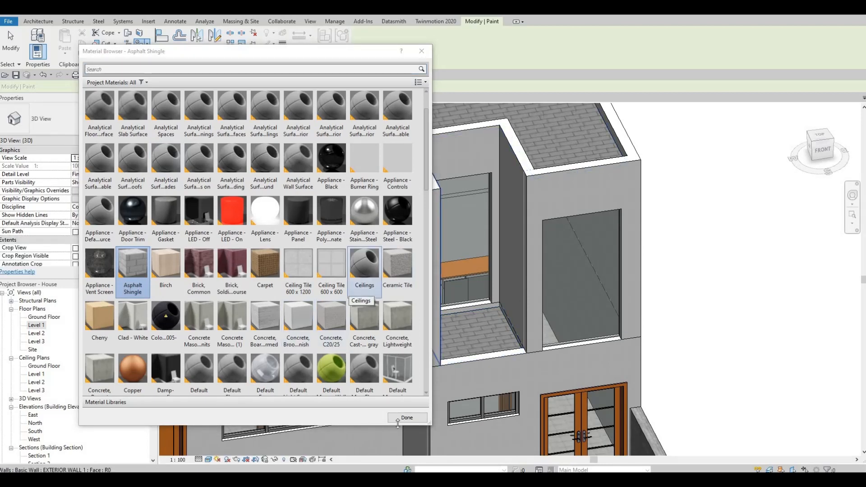
key(Escape)
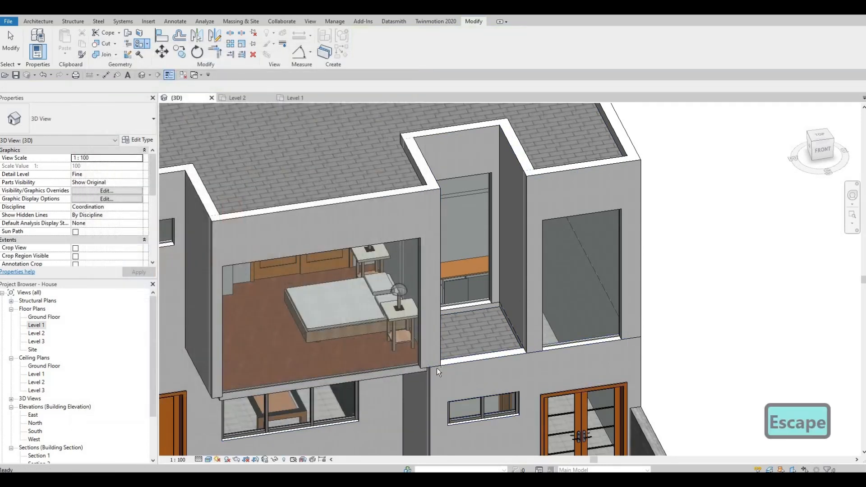
Orbit and zoom around the house to inspect the exterior walls and openings
mouse_move(564, 300)
shift+middle_down()
mouse_move(618, 249)
mouse_move(590, 267)
shift+middle_up()
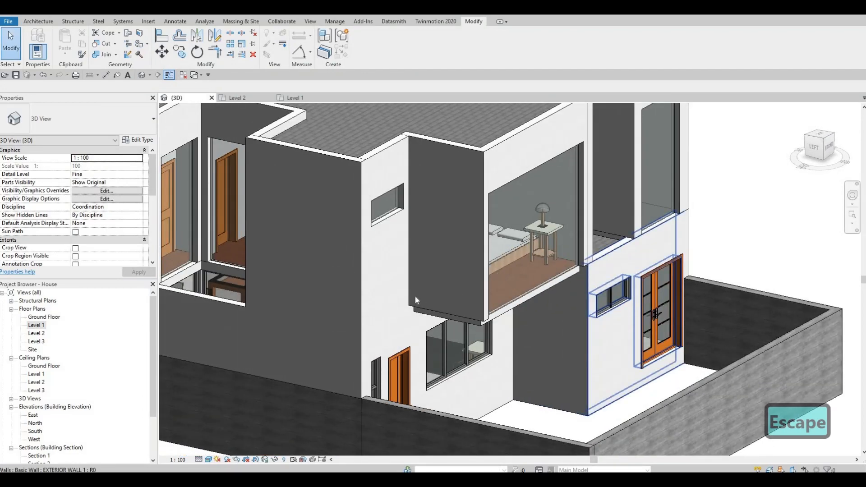
shift+middle_drag(415, 297, 473, 242)
middle_drag(450, 363, 465, 263)
scroll(465, 263, down, 2)
shift+middle_drag(429, 297, 400, 295)
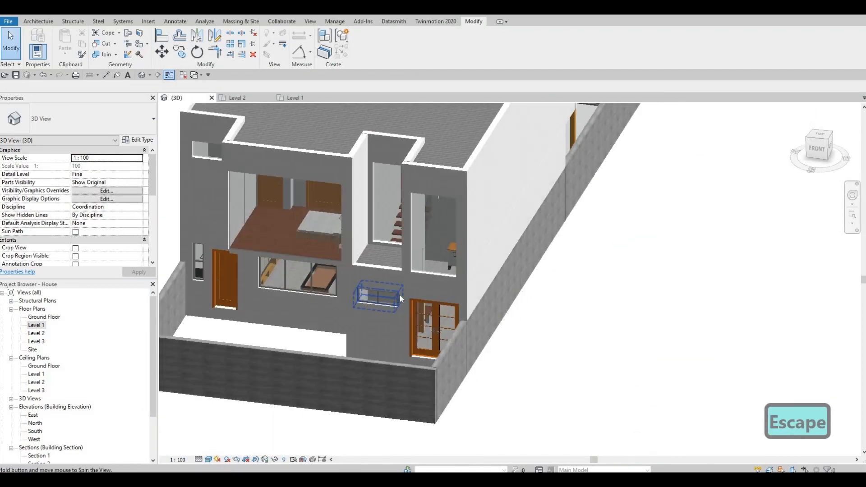
shift+middle_drag(476, 281, 445, 212)
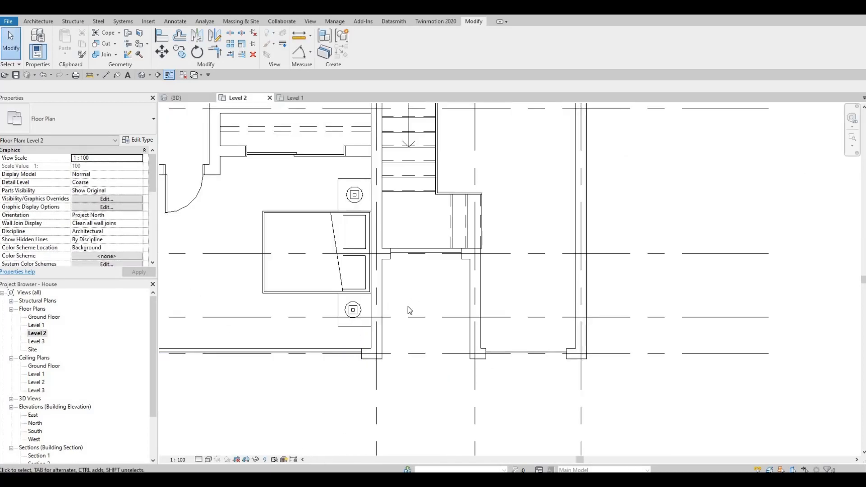
scroll(408, 309, down, 1)
In the Level 2 plan, drag the curtain wall's left end slightly inward toward the adjoining wall
middle_drag(407, 310, 644, 263)
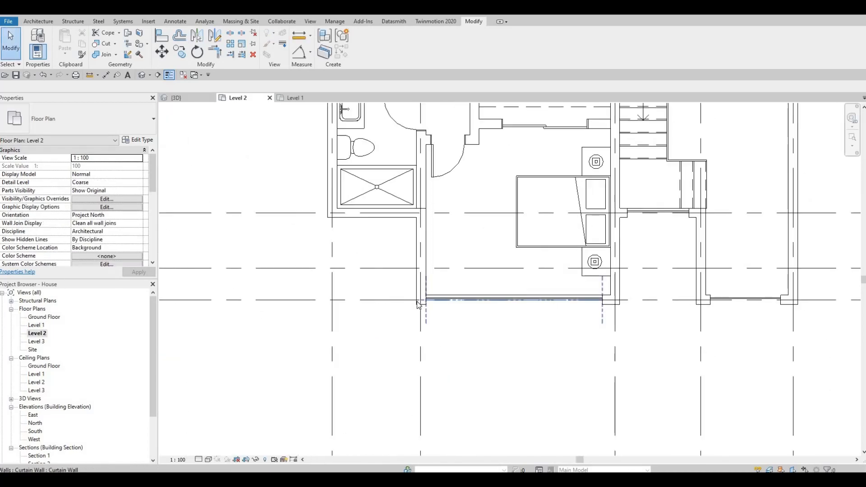
scroll(425, 301, up, 2)
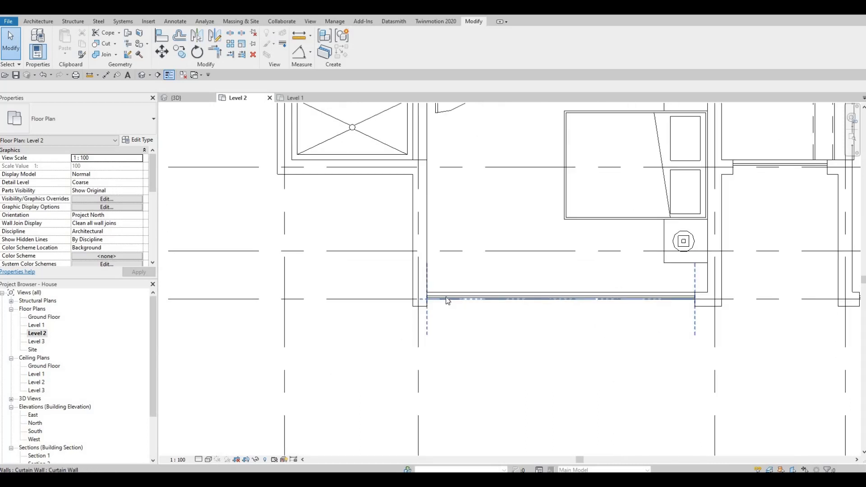
click(426, 299)
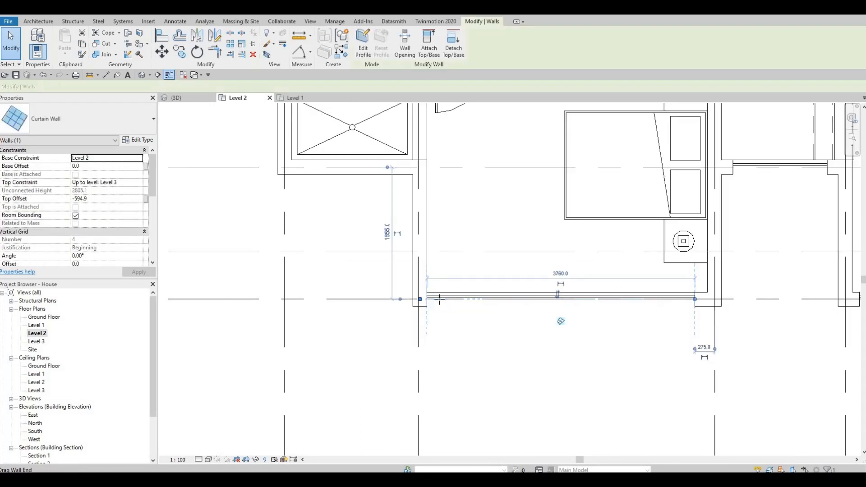
drag(426, 299, 440, 299)
key(Escape)
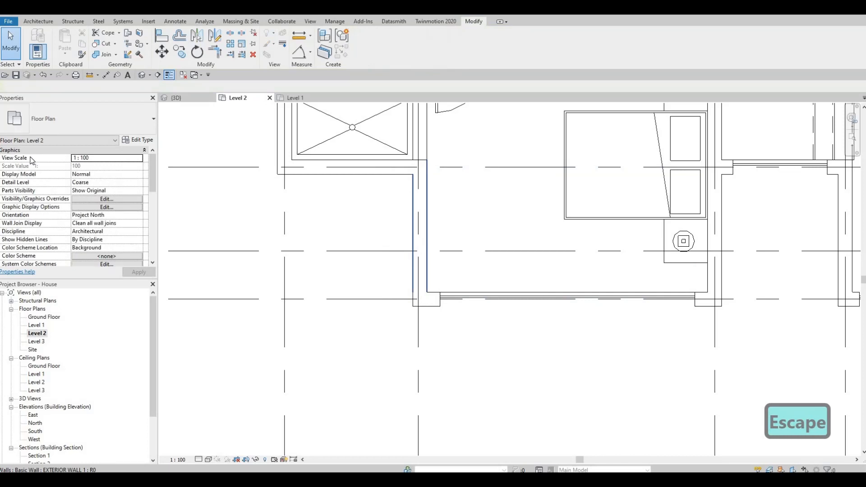
Edit the wall join at the curtain wall's left end and cycle to the next join configuration
click(129, 54)
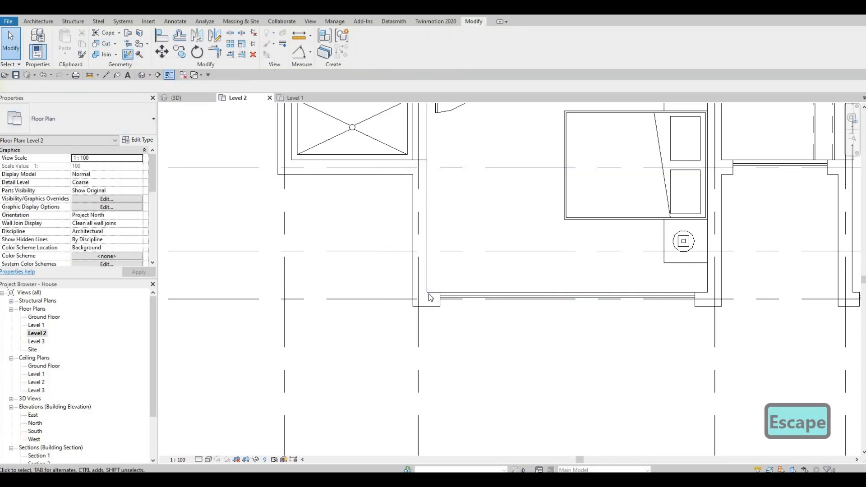
click(426, 293)
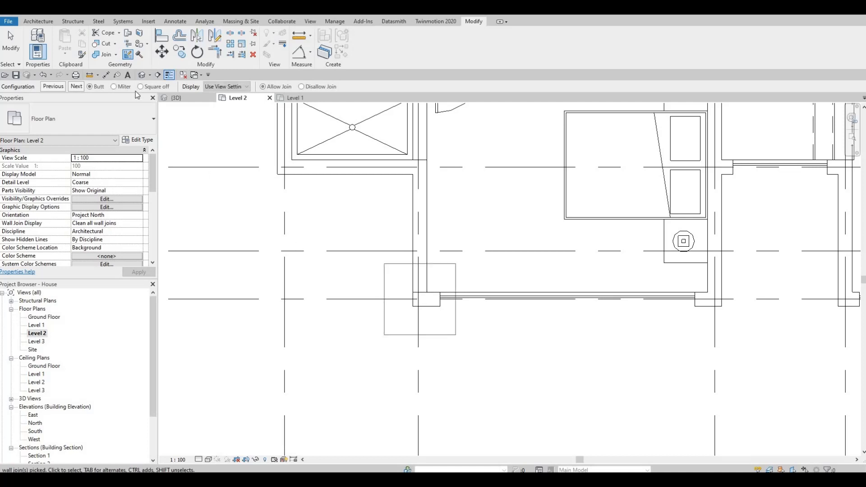
click(78, 86)
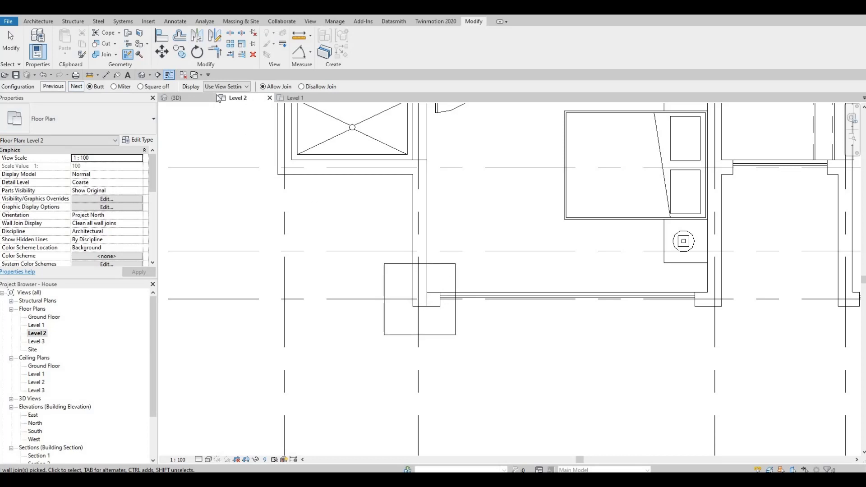
In the 3D view, drag the bottom of the projecting bedroom's exterior wall down to a base offset of about -131
click(176, 97)
key(Escape)
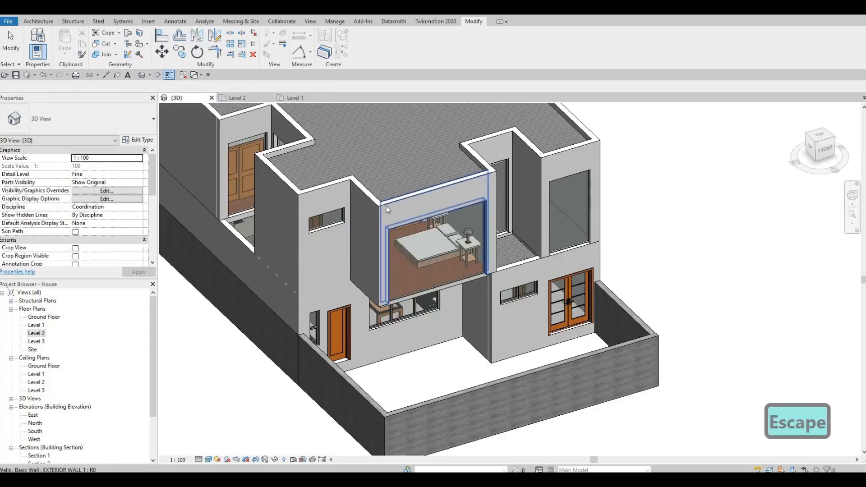
shift+middle_drag(402, 157, 438, 122)
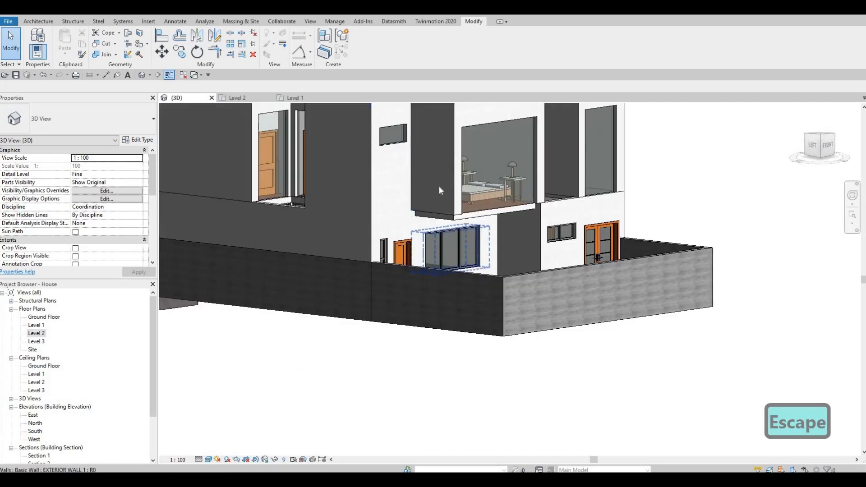
scroll(441, 216, up, 3)
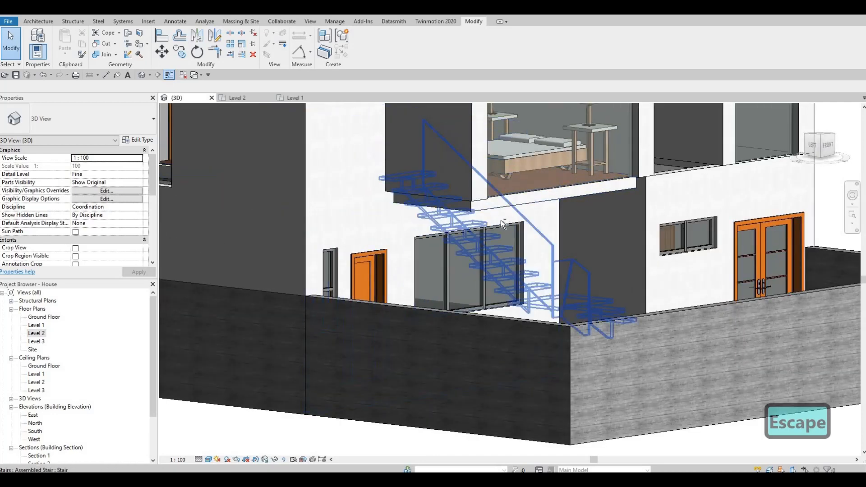
middle_drag(500, 220, 429, 247)
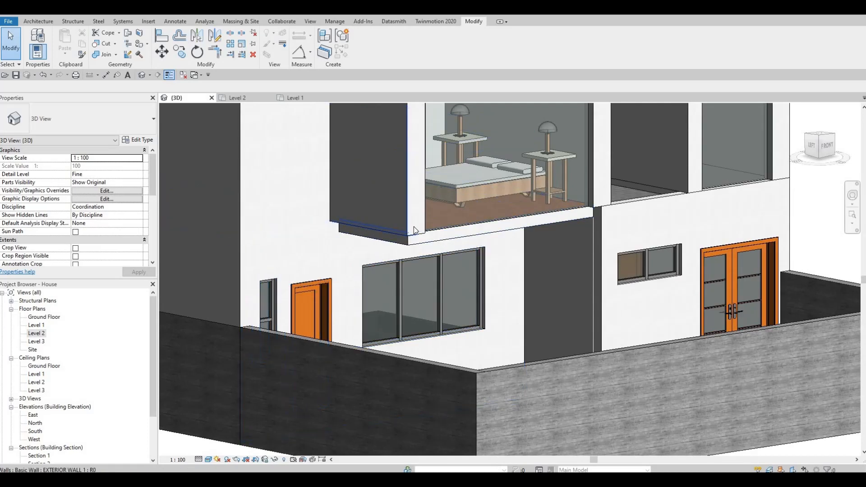
scroll(431, 224, down, 2)
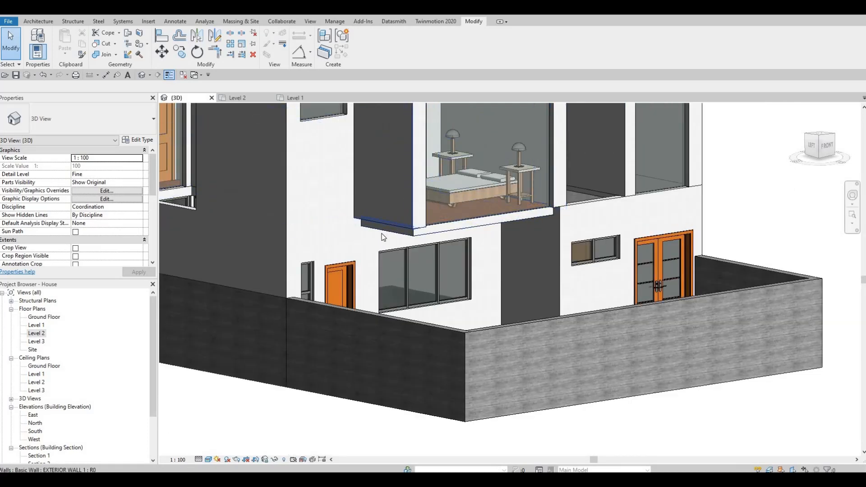
click(383, 225)
scroll(385, 220, up, 3)
scroll(385, 221, up, 1)
drag(384, 224, 385, 232)
key(Escape)
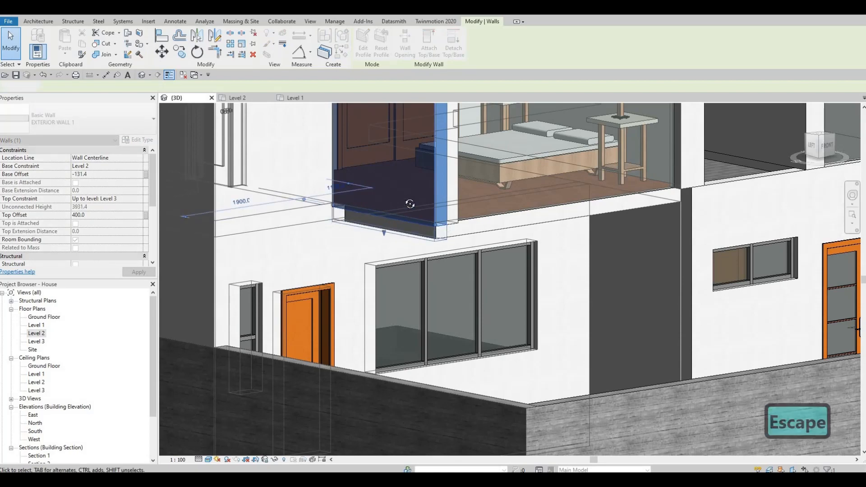
shift+middle_drag(474, 310, 431, 206)
scroll(432, 206, up, 2)
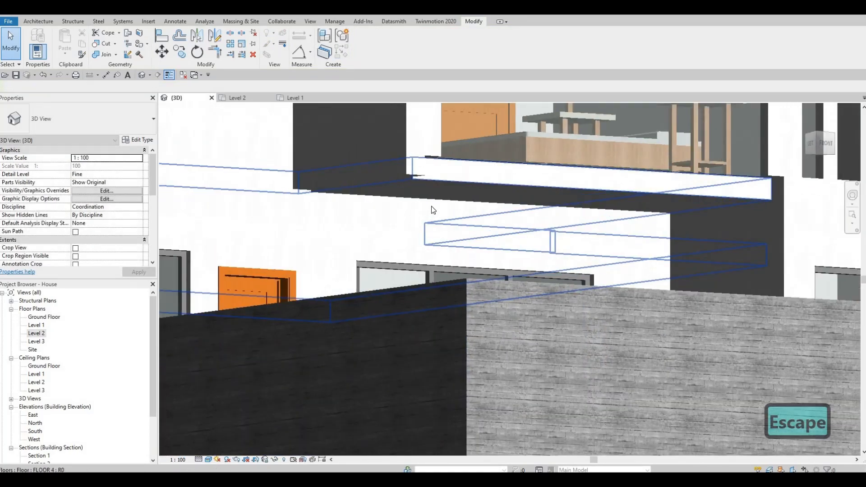
key(a)
key(l)
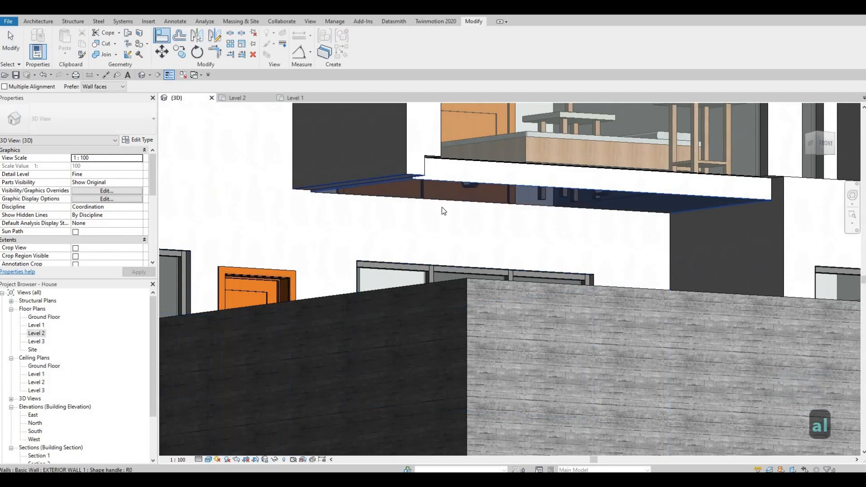
key(Escape)
key(Escape)
Orbit and zoom around the 3D model to inspect the underside of the projecting bedroom and the surrounding lower walls
shift+middle_drag(396, 202, 315, 212)
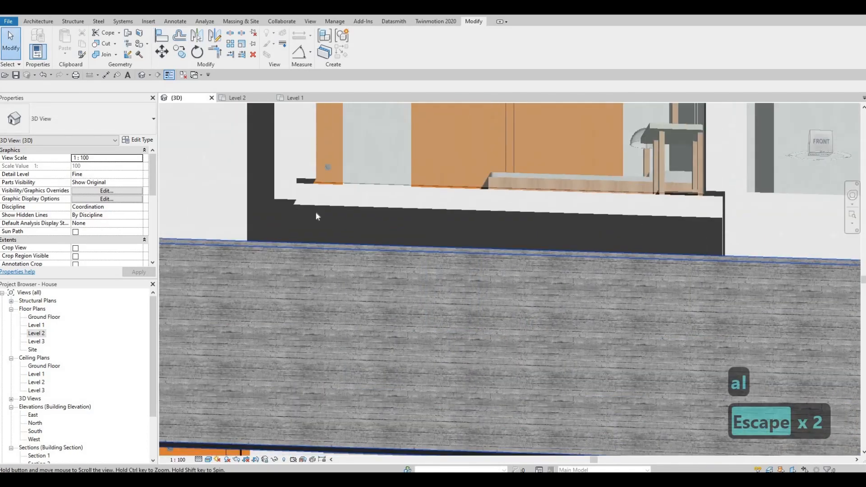
scroll(399, 248, down, 2)
shift+middle_drag(406, 315, 360, 289)
middle_drag(360, 328, 355, 291)
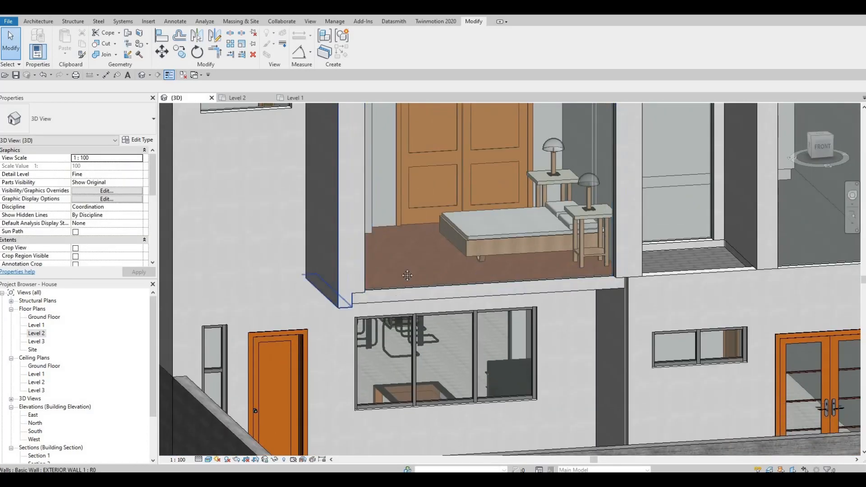
scroll(433, 277, down, 1)
middle_drag(433, 277, 432, 244)
shift+middle_drag(357, 298, 276, 326)
shift+middle_drag(334, 308, 467, 156)
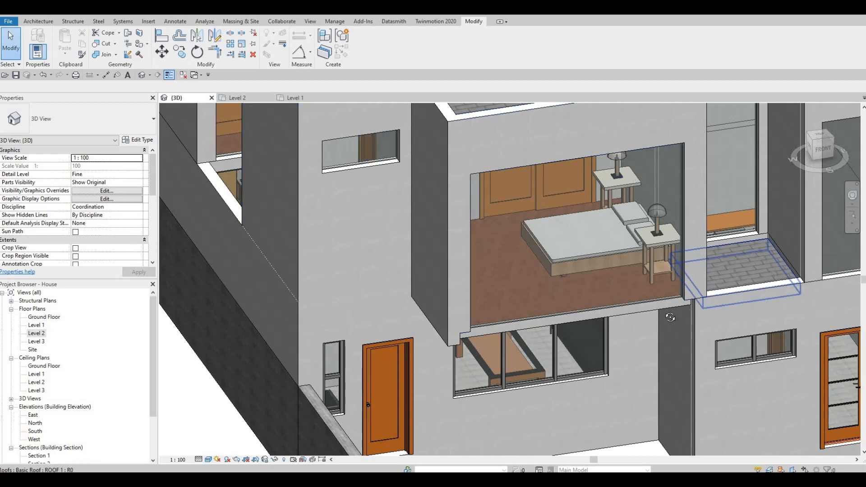
middle_drag(671, 315, 653, 328)
shift+middle_drag(454, 315, 641, 205)
shift+middle_drag(699, 224, 713, 210)
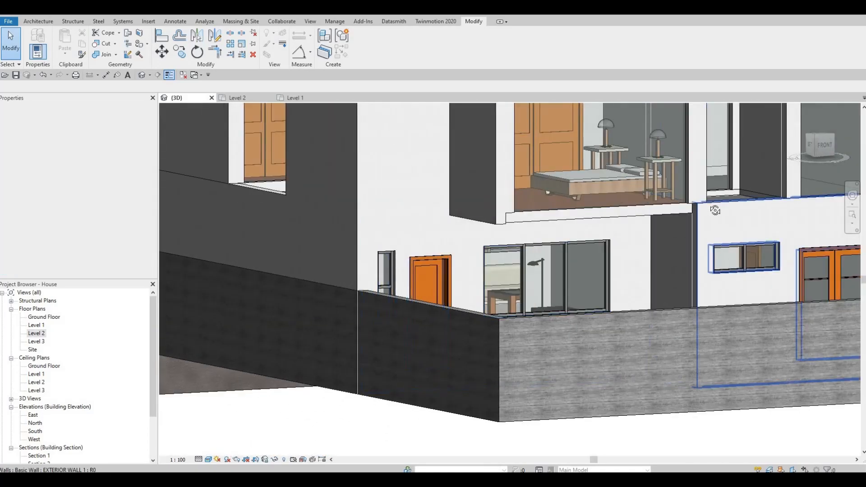
shift+middle_drag(713, 178, 724, 158)
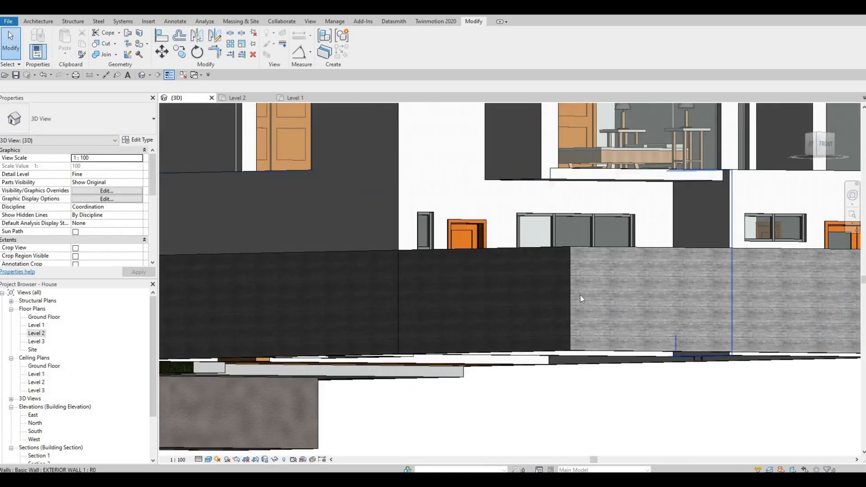
shift+middle_drag(580, 295, 515, 287)
shift+middle_drag(626, 265, 617, 296)
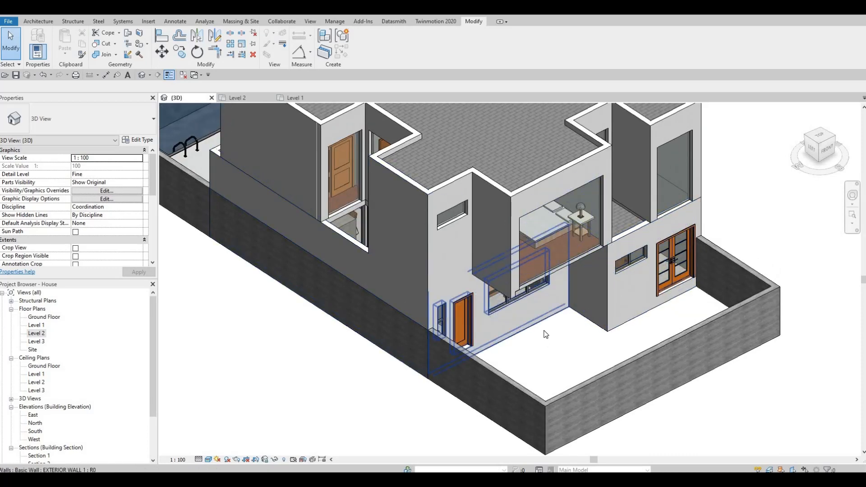
middle_drag(545, 333, 542, 356)
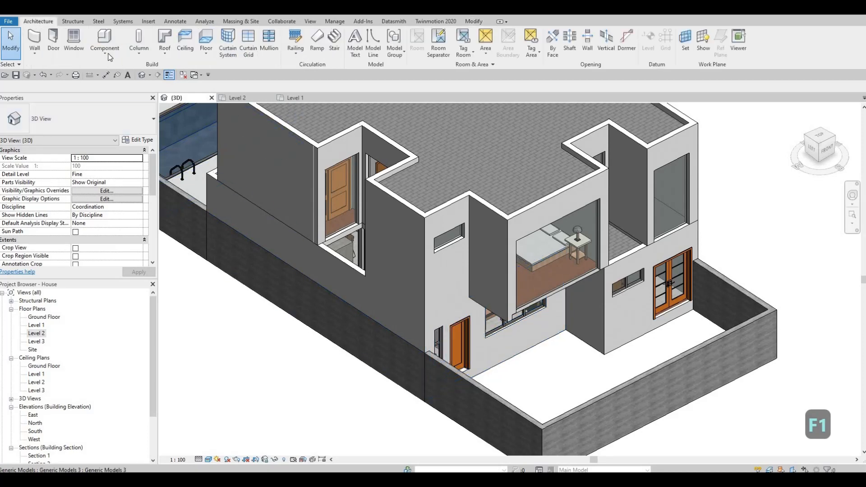
Start a Model In-Place component in the Generic Models category, accepting the default name
click(104, 53)
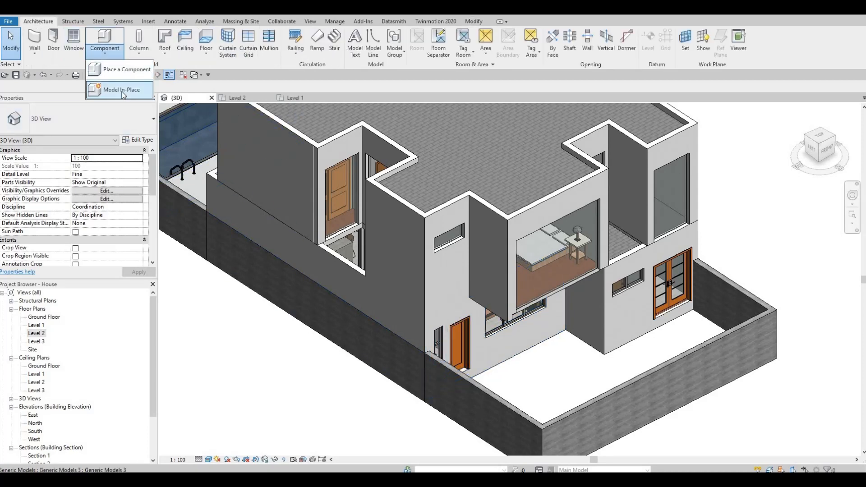
click(122, 91)
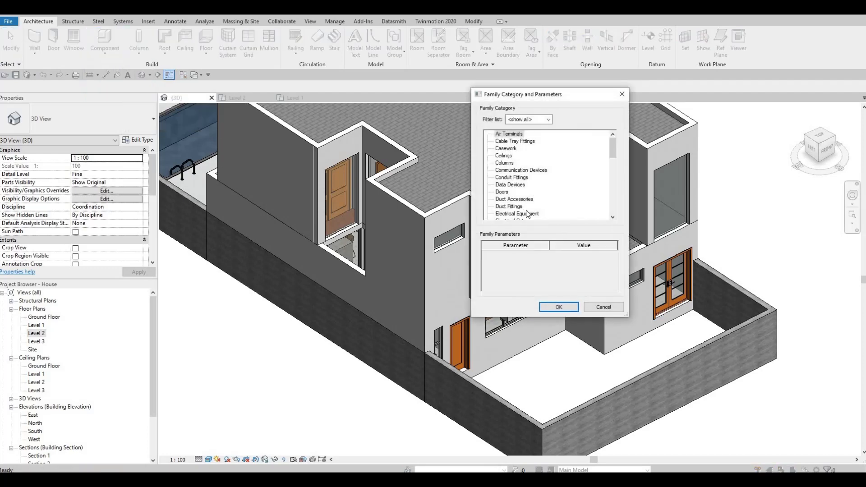
scroll(527, 211, down, 3)
click(510, 212)
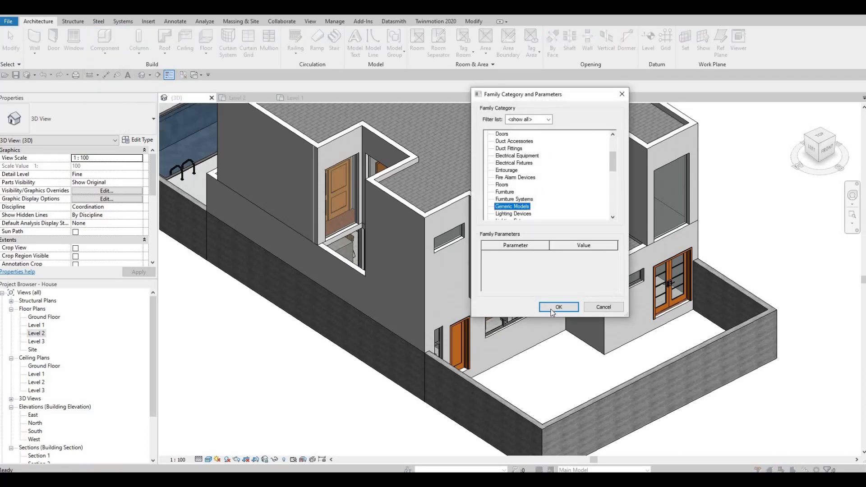
key(Return)
key(Return)
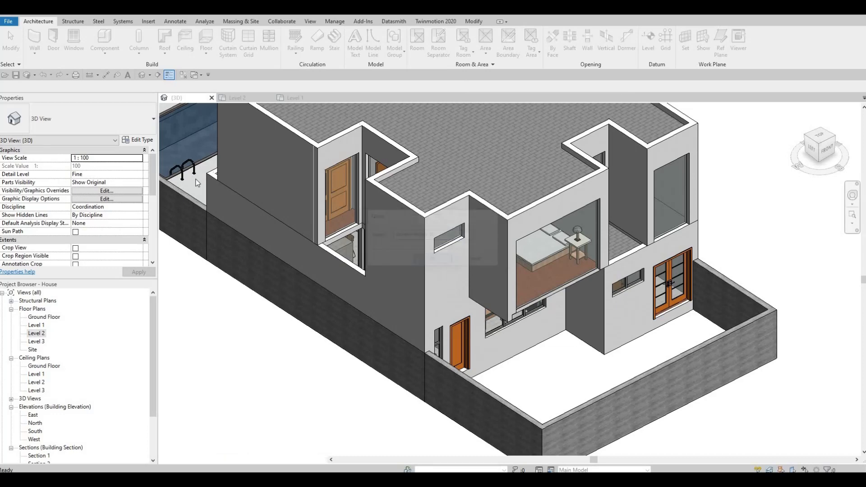
In the South elevation, start an Extrusion and pick the curtain wall face as its work plane
double_click(34, 431)
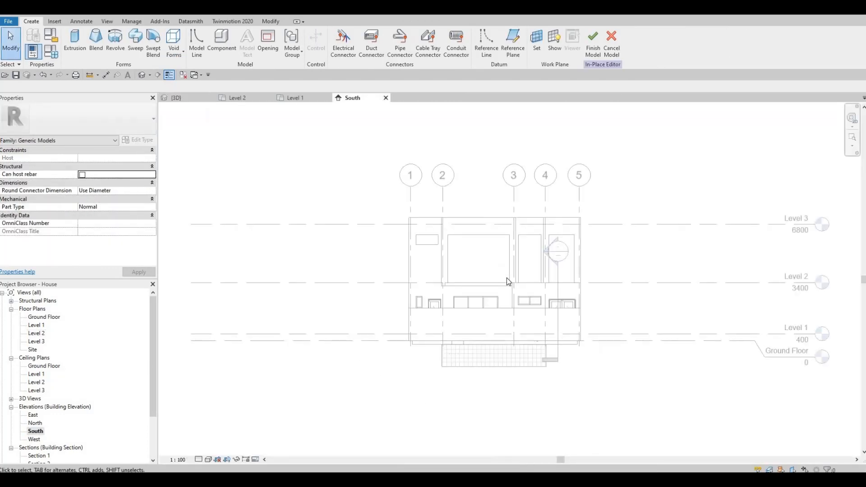
scroll(506, 278, up, 2)
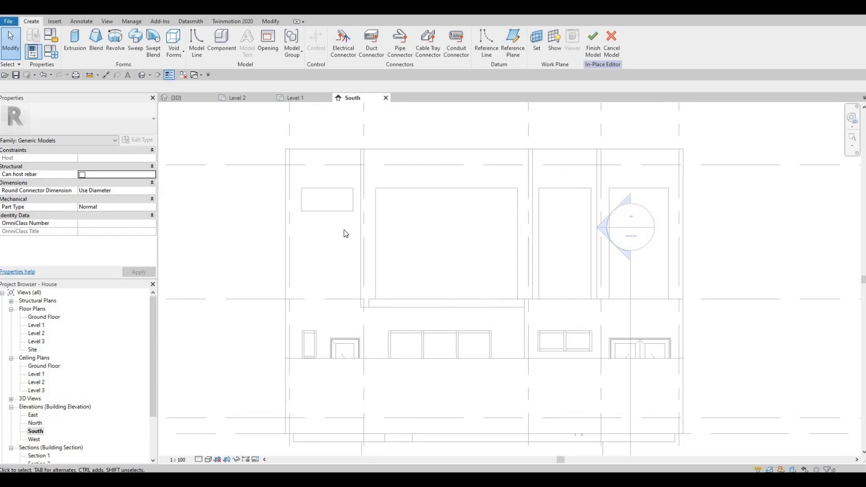
click(76, 50)
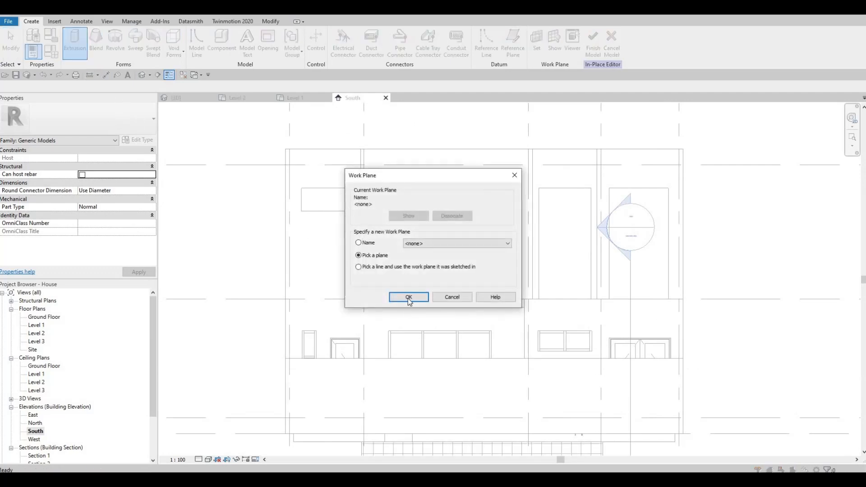
click(427, 299)
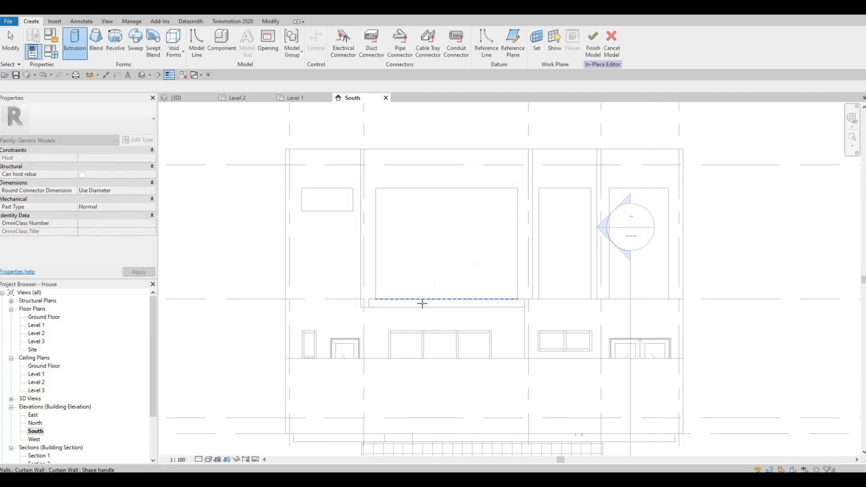
click(420, 303)
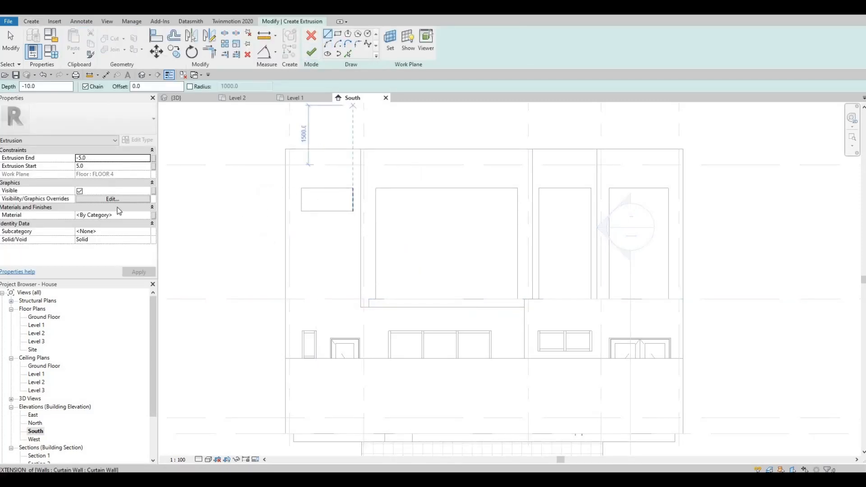
Set the extrusion's end to 400 and its start to 0
click(106, 161)
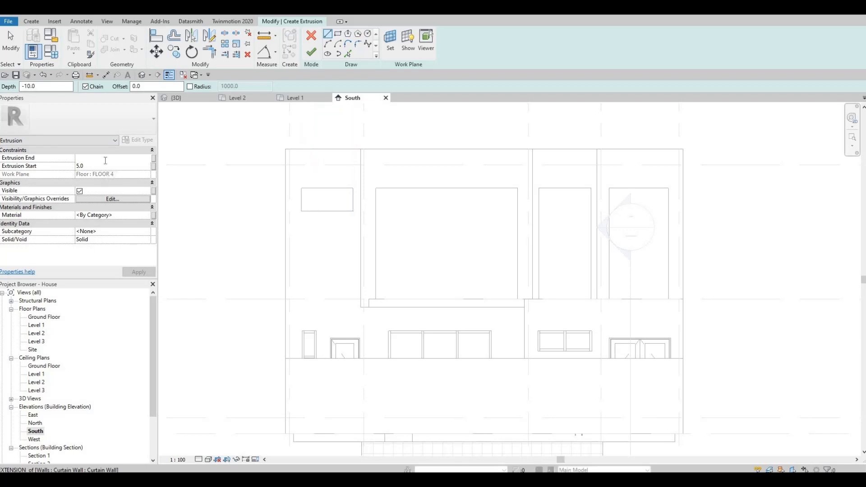
text(400)
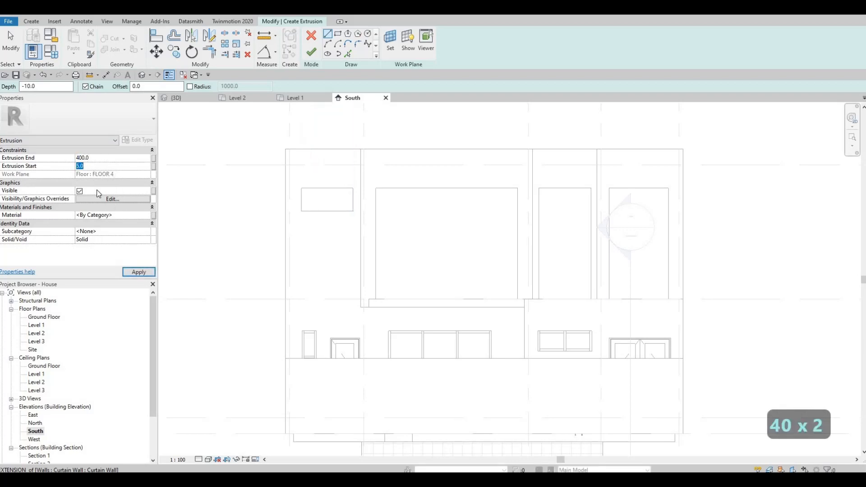
key(BackSpace)
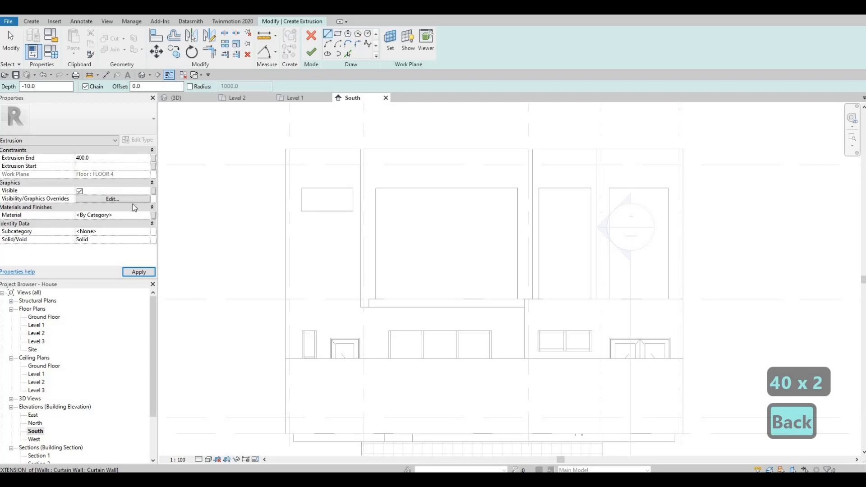
text(0)
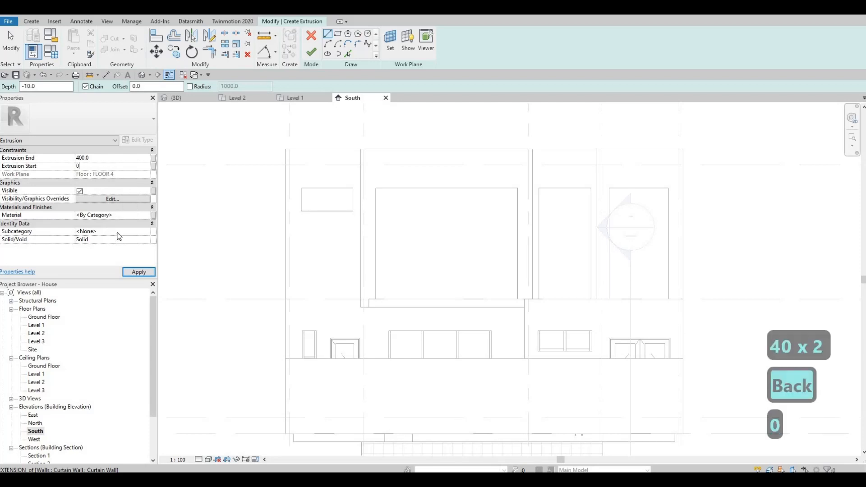
Assign the extrusion a new duplicated material, Gypsum Wall Board(3)
click(144, 216)
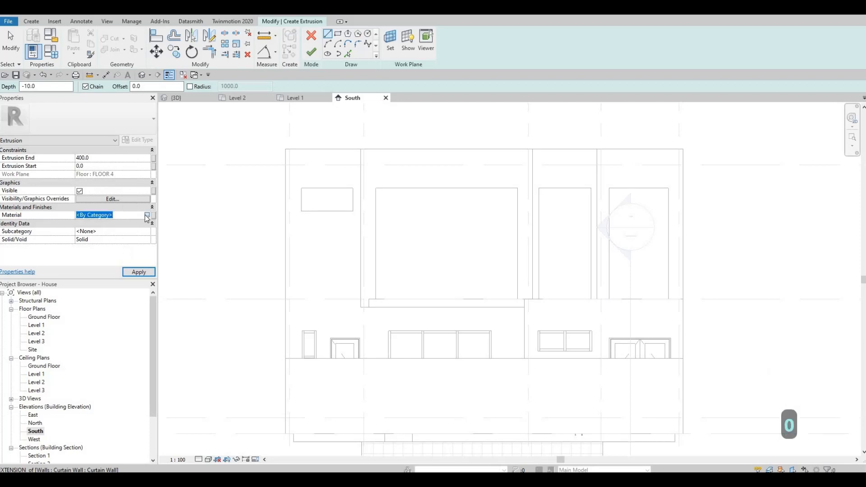
click(146, 215)
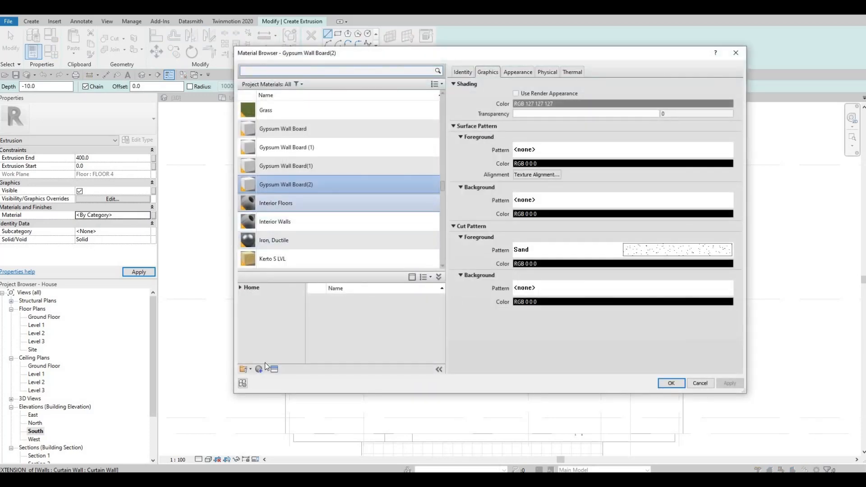
click(260, 369)
click(276, 387)
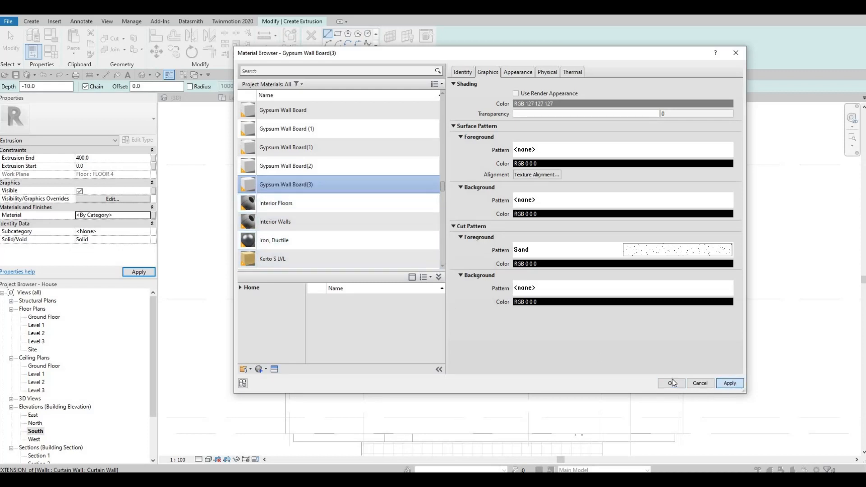
key(Return)
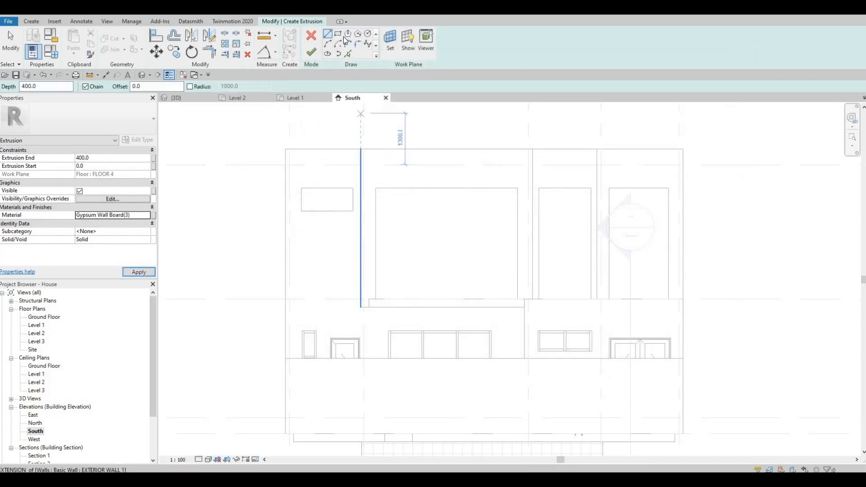
Sketch a rectangle about 7866 mm wide and 200 mm tall along the underside of the Level 2 projection
scroll(373, 298, up, 5)
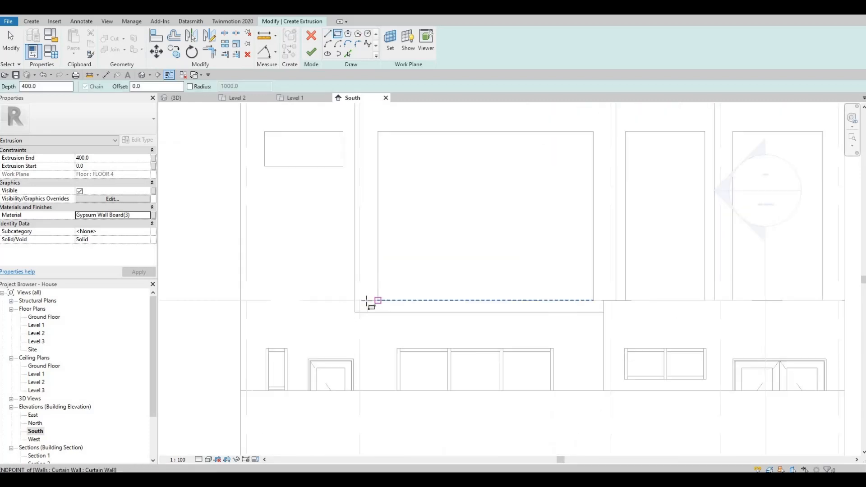
click(365, 300)
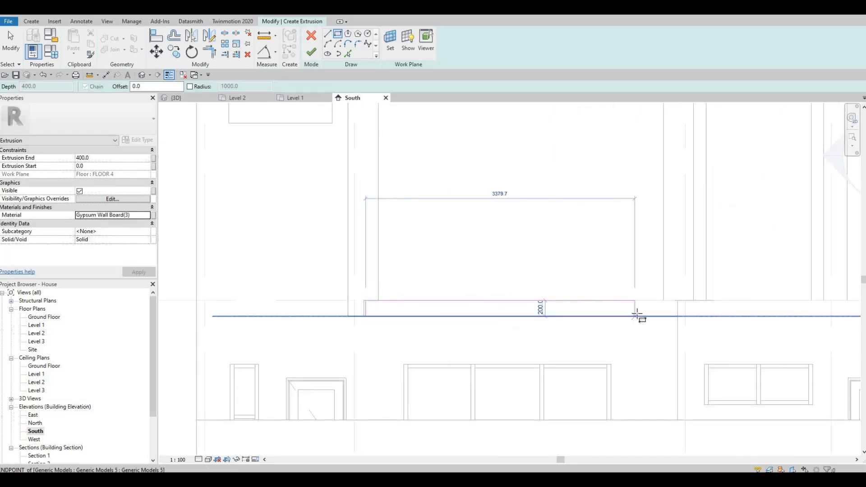
middle_drag(713, 334, 552, 342)
scroll(551, 342, down, 1)
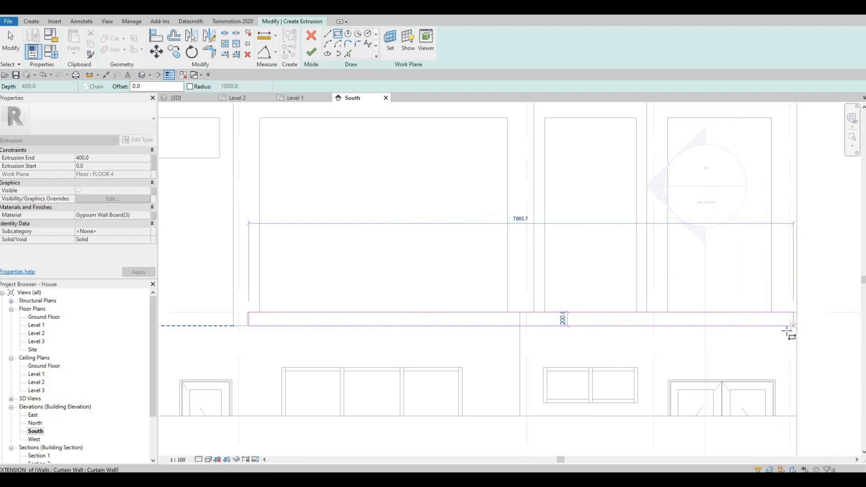
click(787, 331)
key(Escape)
key(Escape)
scroll(247, 309, up, 4)
key(Escape)
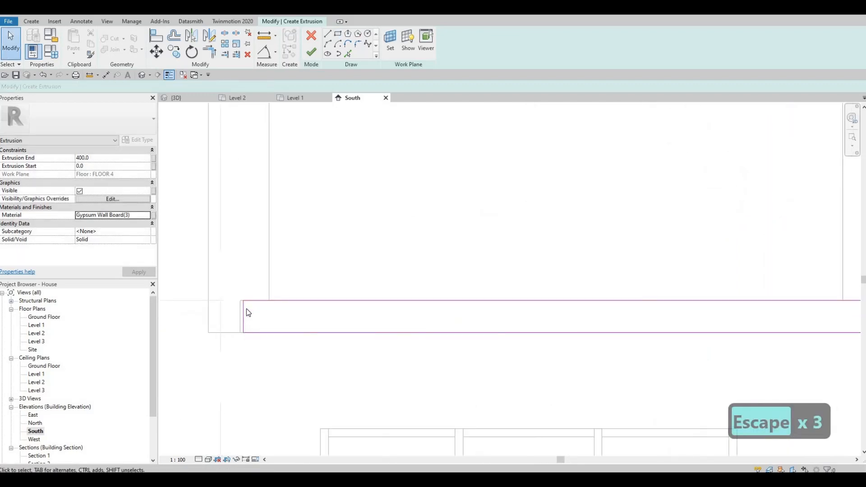
click(244, 311)
drag(244, 312, 243, 312)
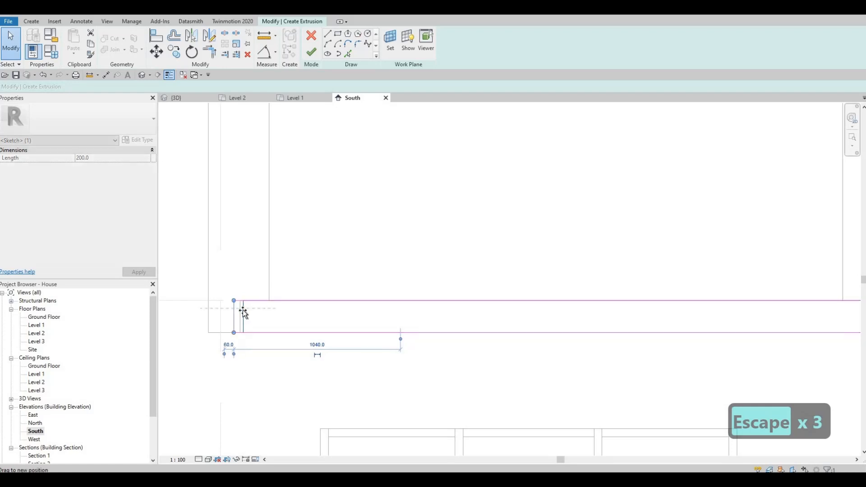
key(Escape)
Draw a short vertical line at the rectangle's right end, down toward the lower wall
scroll(681, 336, down, 4)
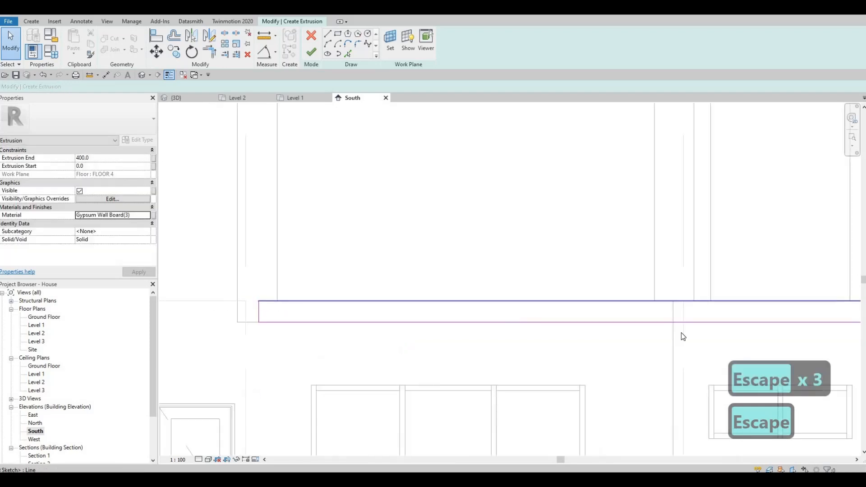
middle_drag(411, 66, 357, 41)
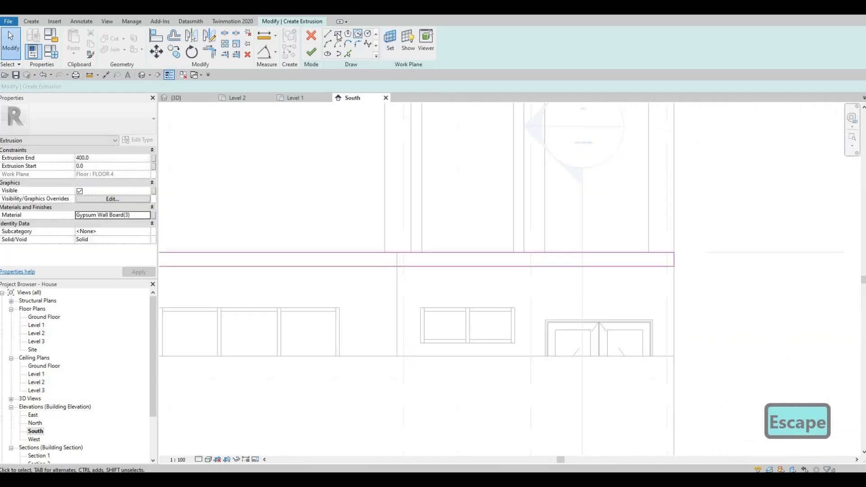
key(l)
key(i)
click(672, 267)
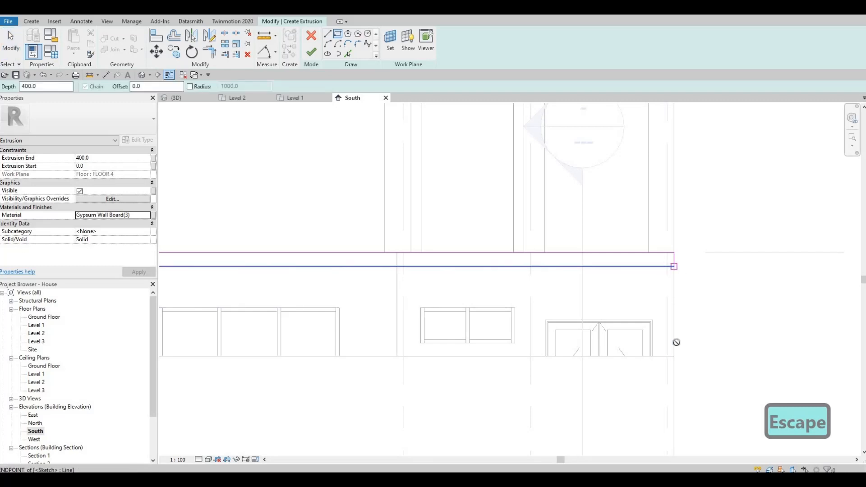
click(665, 310)
key(Escape)
key(Escape)
key(Escape)
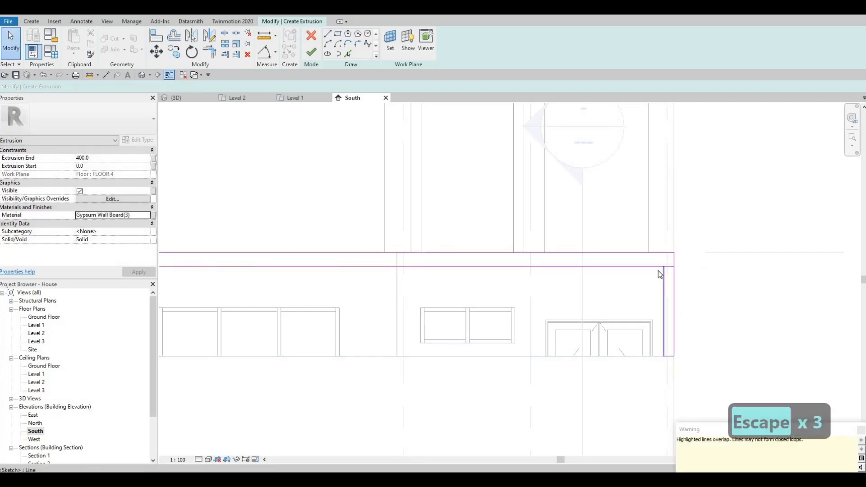
Delete the extra short sketch lines at the right end of the soffit rectangle
key(t)
key(r)
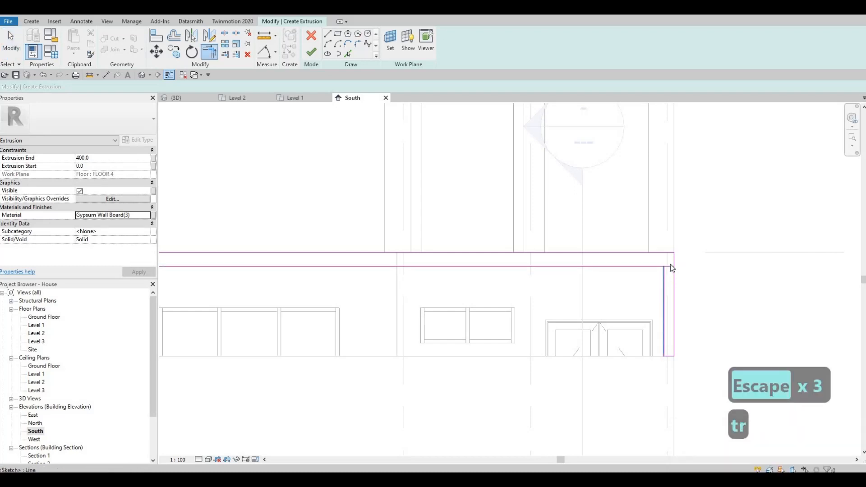
key(Escape)
key(Escape)
click(671, 265)
key(Delete)
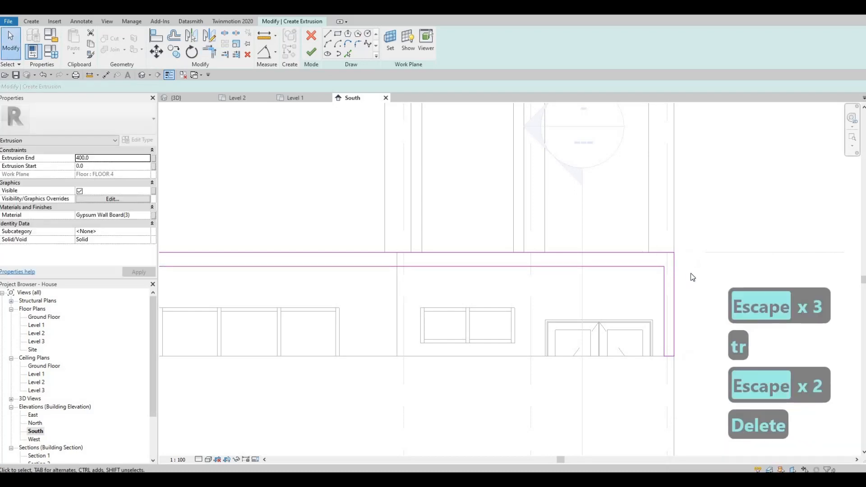
drag(637, 232, 688, 276)
key(Delete)
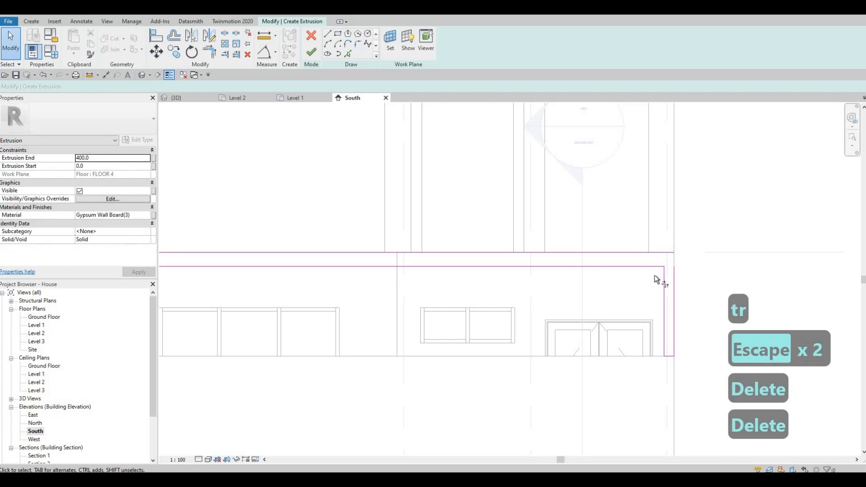
Trim the rectangle's top edge to its right vertical line to close the profile, and finish the extrusion
key(t)
click(654, 252)
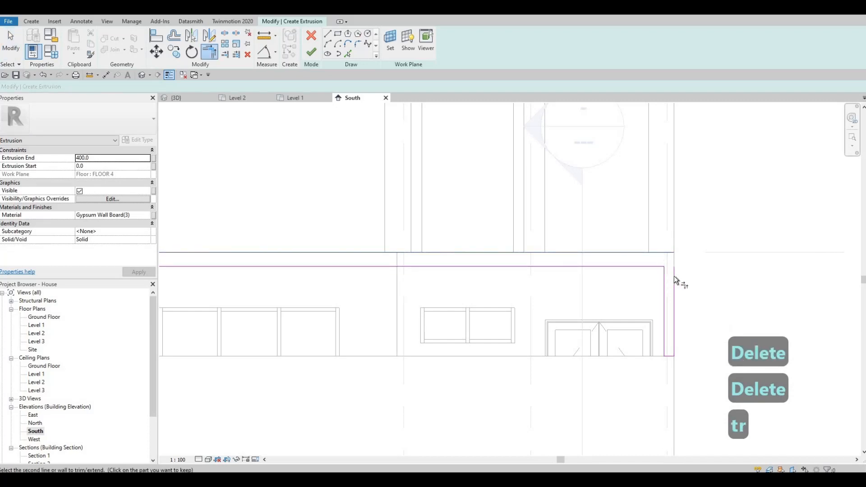
click(673, 275)
key(Escape)
scroll(615, 326, down, 3)
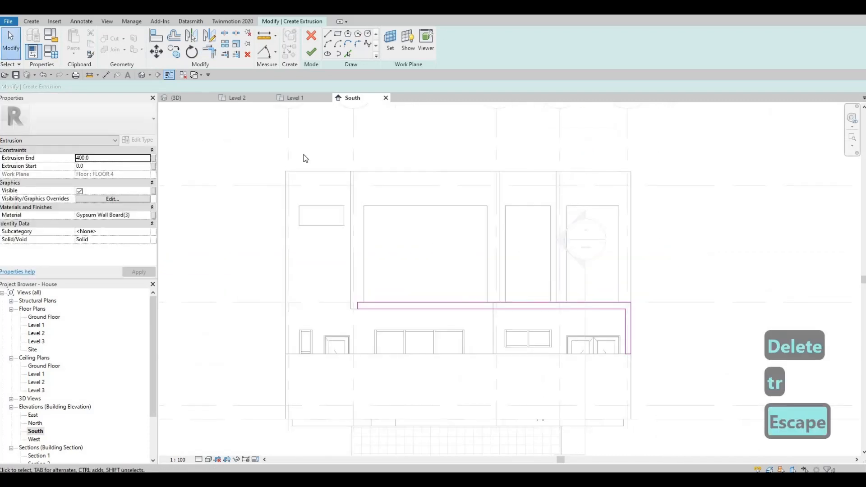
click(311, 52)
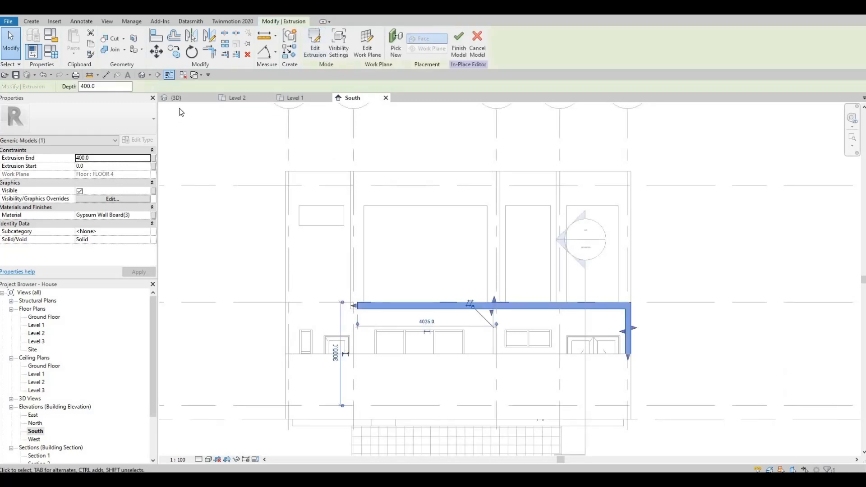
In the 3D view, stretch the extrusion's depth to about 969.6 mm
key(ctrl+Tab)
middle_drag(469, 256, 500, 257)
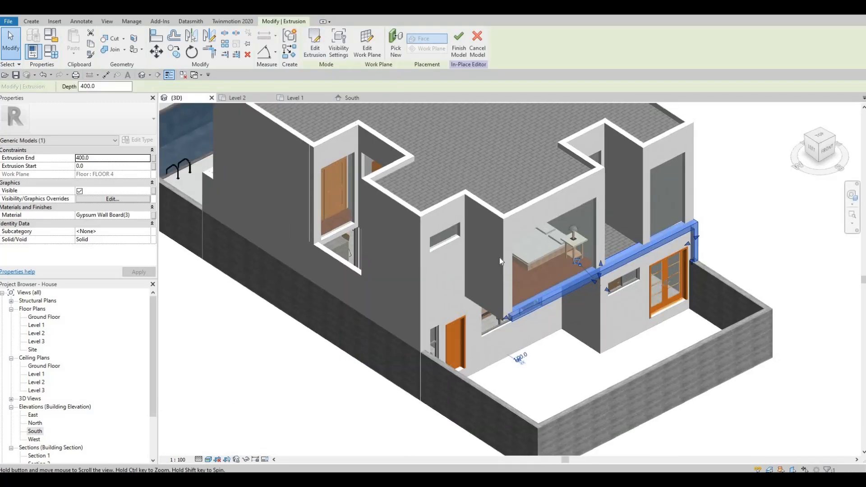
drag(497, 251, 512, 259)
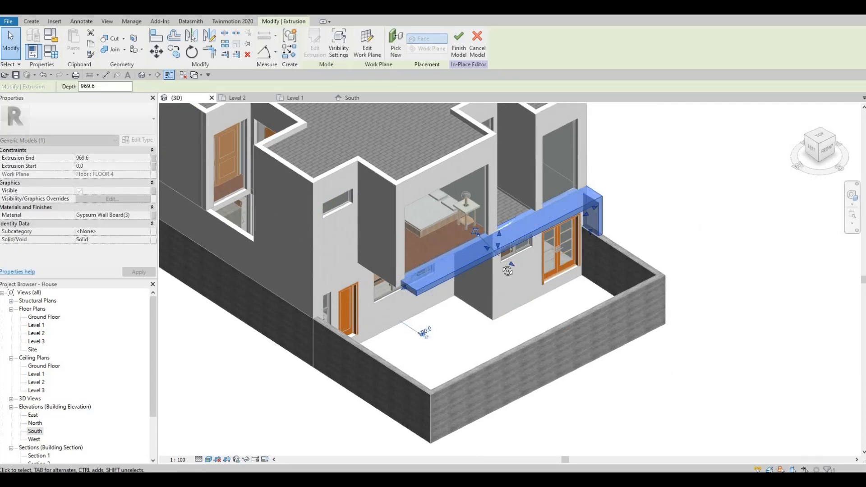
key(Escape)
shift+middle_drag(529, 281, 529, 321)
scroll(529, 320, up, 5)
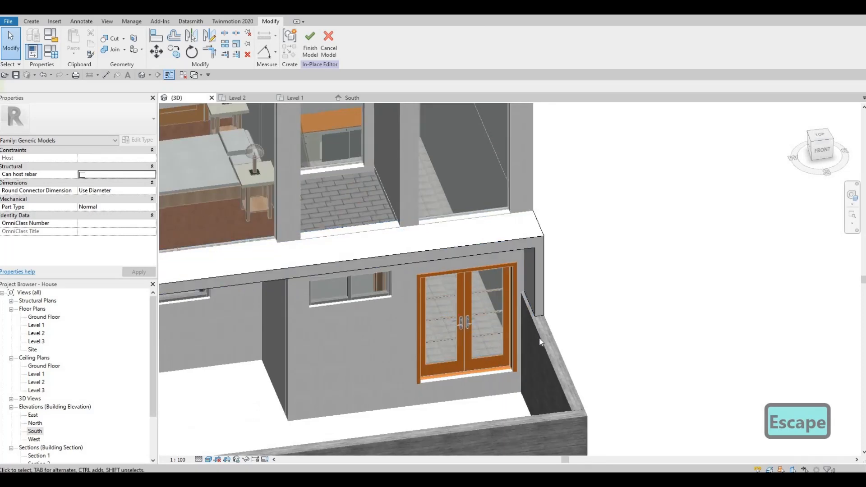
Align the extrusion's end face to the face of the exterior wall beside it
key(a)
click(529, 329)
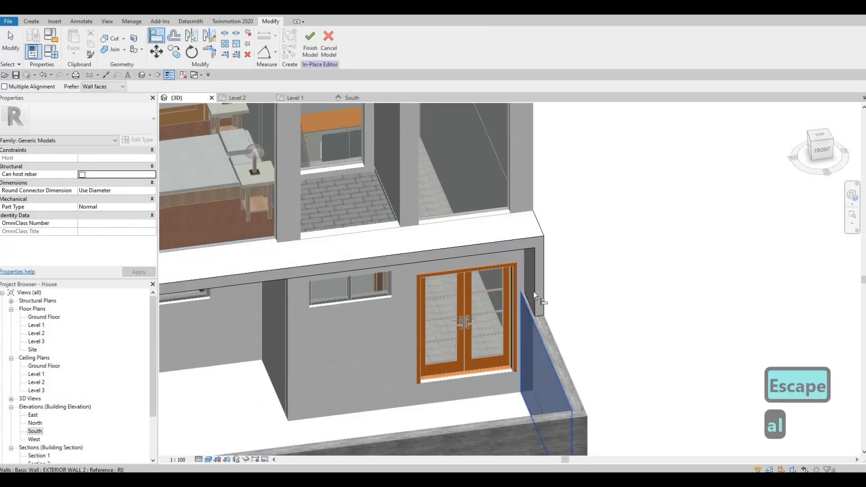
click(534, 292)
key(Escape)
key(Escape)
Try to stretch the extrusion's front end, then undo that change
shift+middle_drag(500, 332, 301, 282)
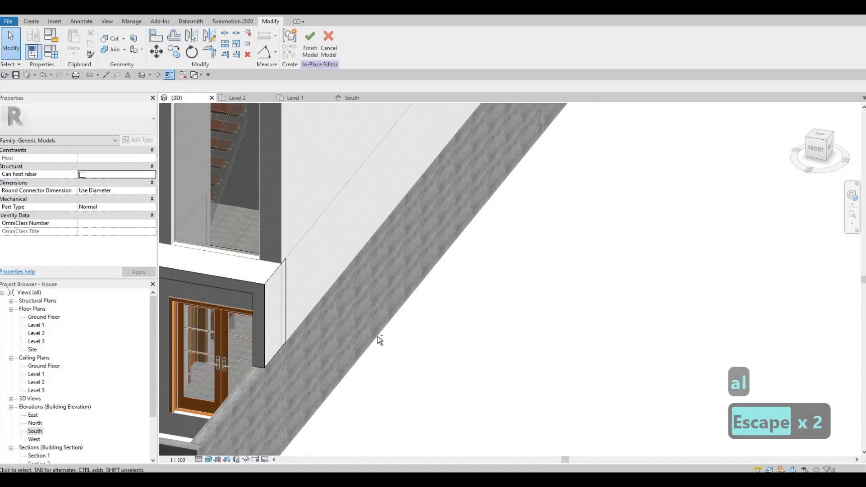
shift+middle_drag(379, 342, 494, 349)
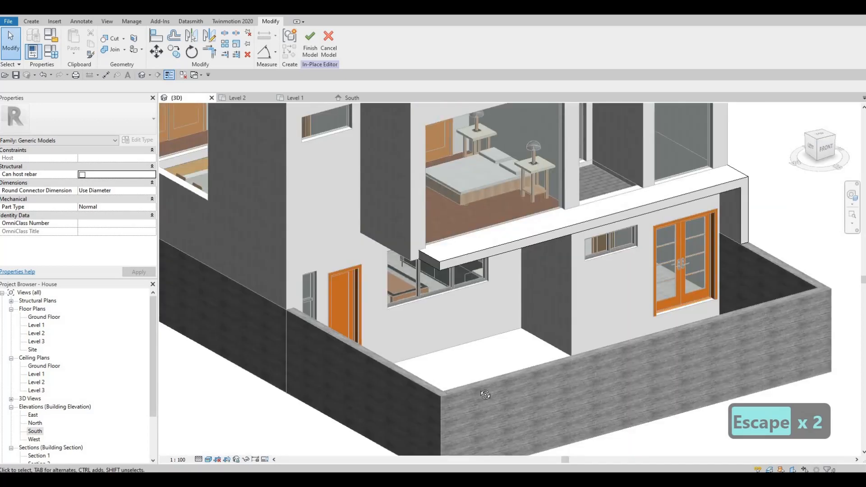
shift+middle_drag(485, 395, 435, 359)
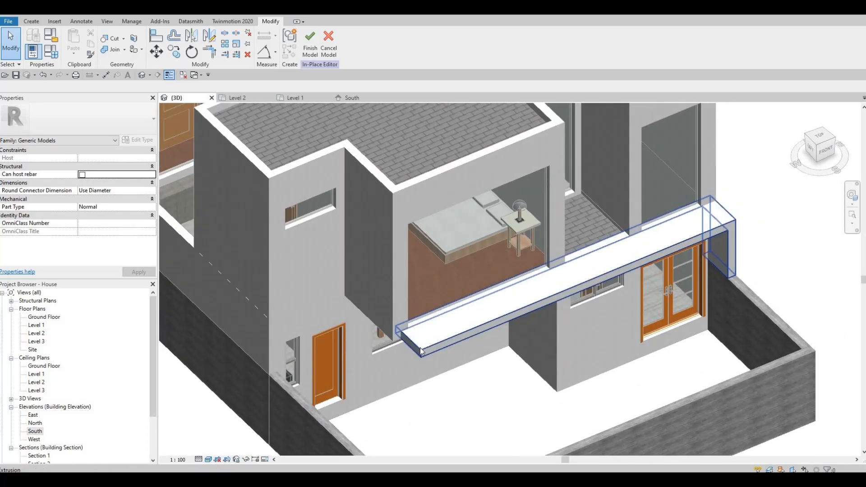
click(406, 345)
scroll(404, 343, up, 2)
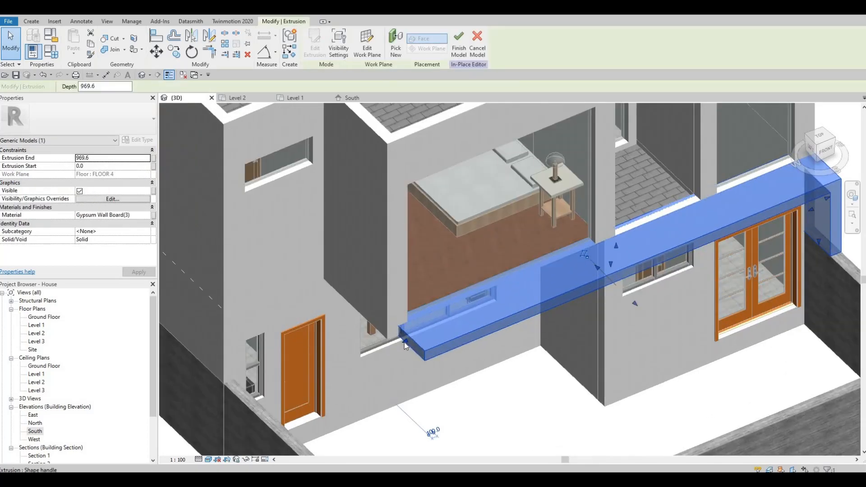
drag(397, 342, 405, 353)
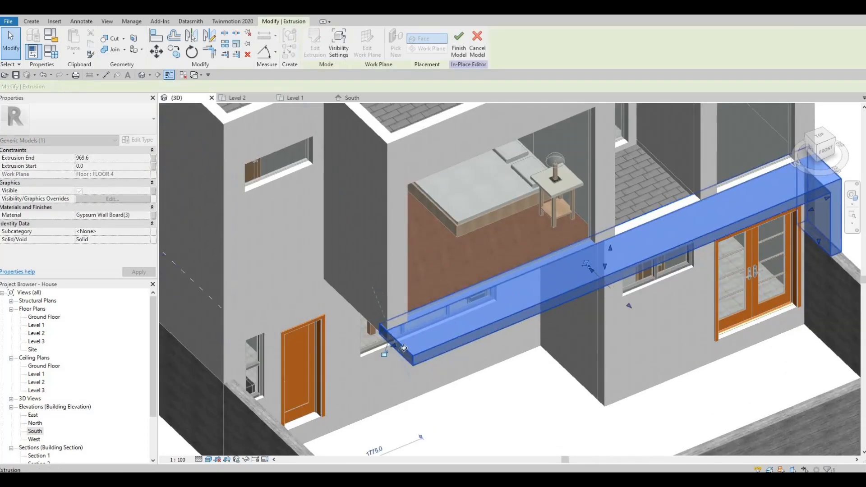
key(ctrl+z)
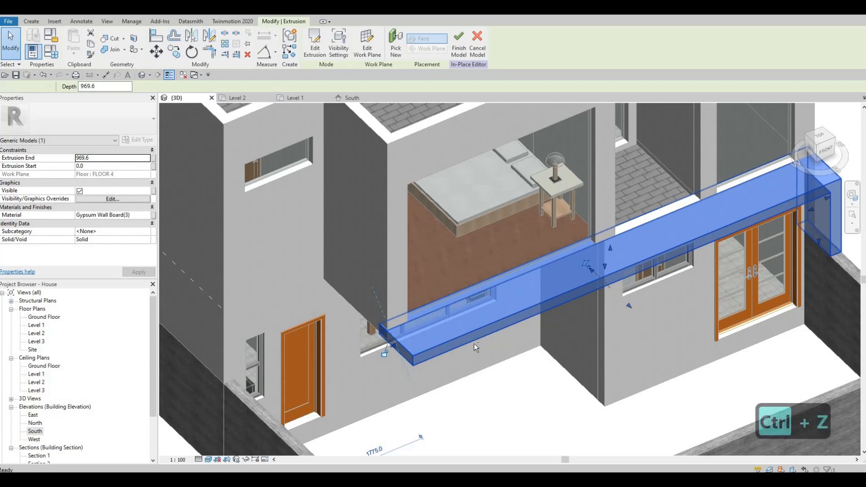
In the Level 2 plan, switch the wall join configuration to the next option
shift+middle_drag(475, 343, 237, 356)
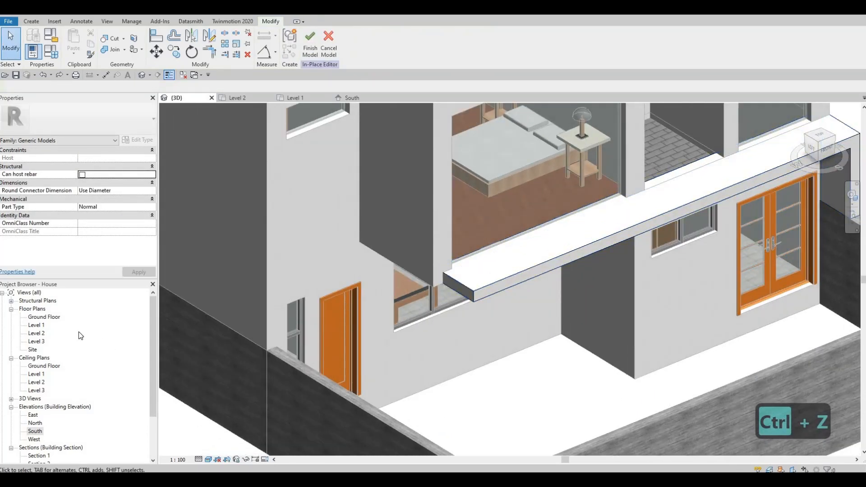
key(ctrl+Tab)
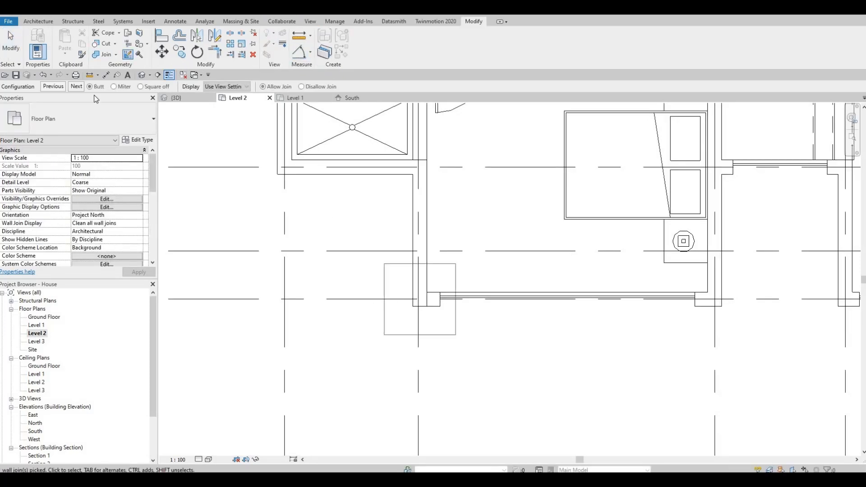
click(79, 86)
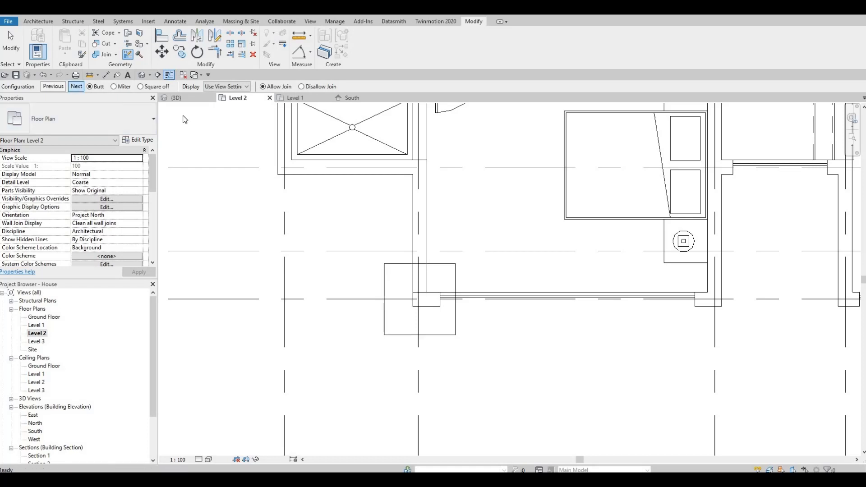
key(Escape)
key(Escape)
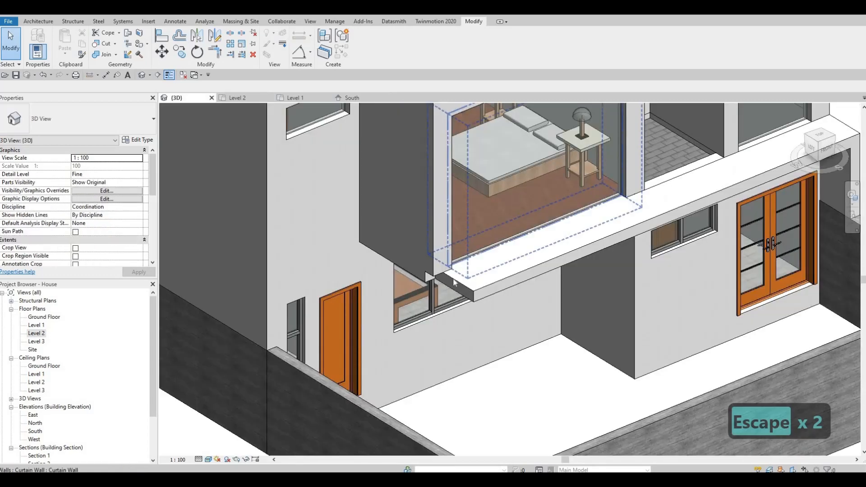
key(Escape)
Inspect the finished soffit from several angles in the 3D view
scroll(469, 278, up, 3)
click(463, 289)
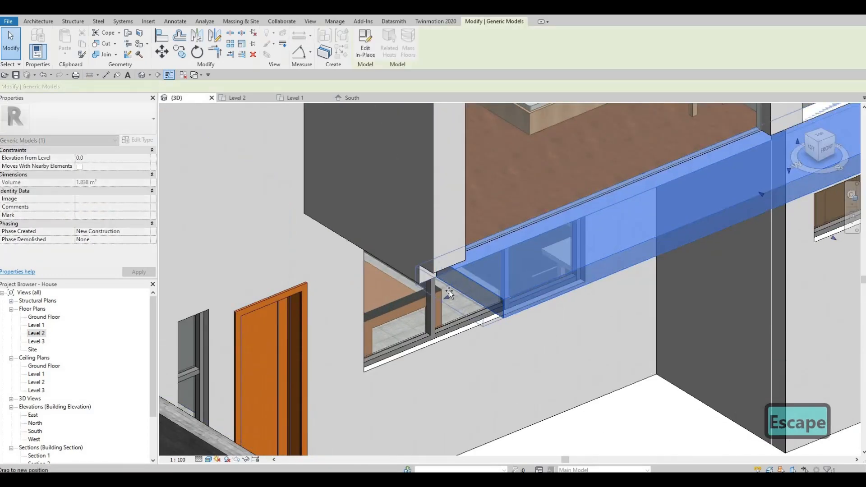
key(Escape)
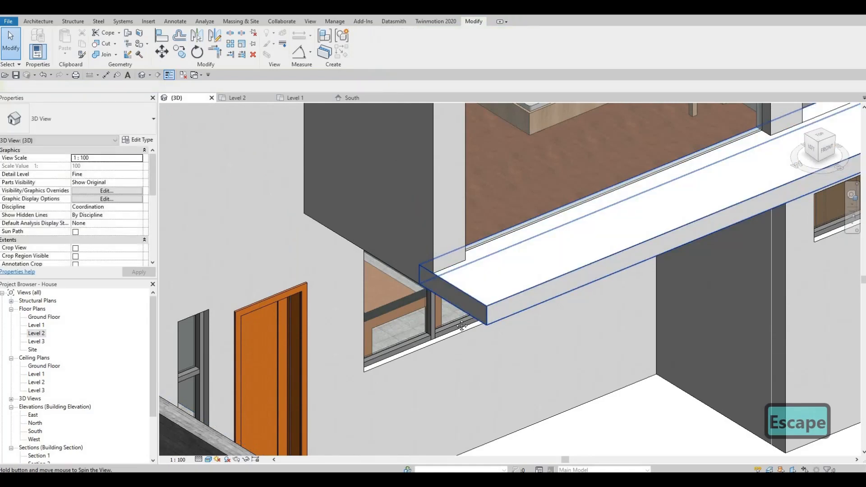
shift+middle_drag(460, 293, 442, 224)
scroll(439, 205, down, 5)
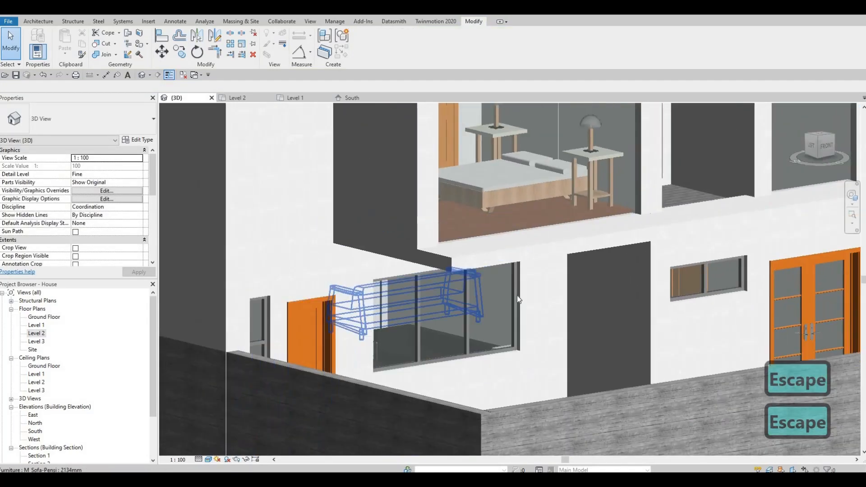
scroll(512, 331, down, 5)
shift+middle_drag(508, 367, 545, 339)
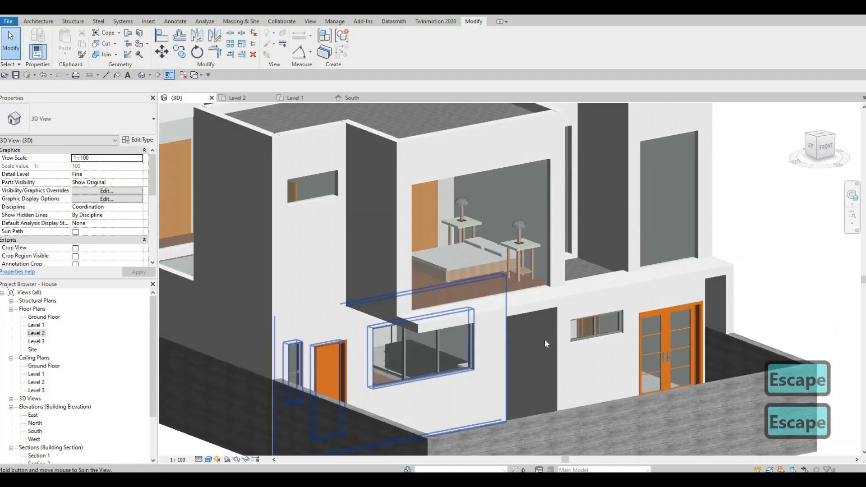
scroll(550, 334, up, 3)
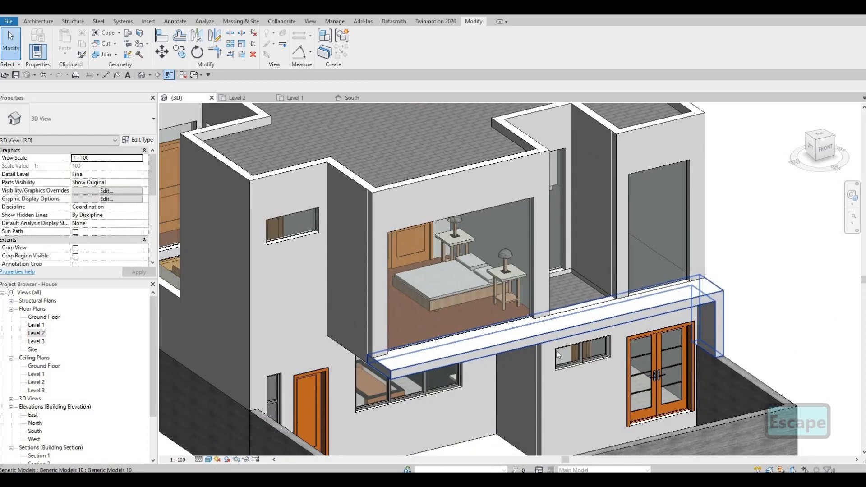
Inspect the soffit's ends against the surrounding walls in 3D
click(550, 332)
mouse_move(550, 333)
shift+middle_down()
mouse_move(622, 327)
mouse_move(547, 337)
shift+middle_up()
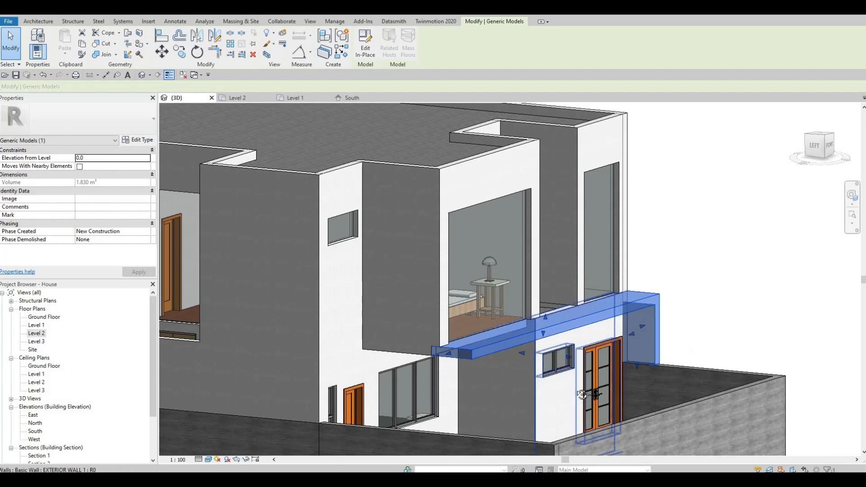
shift+middle_drag(566, 375, 568, 355)
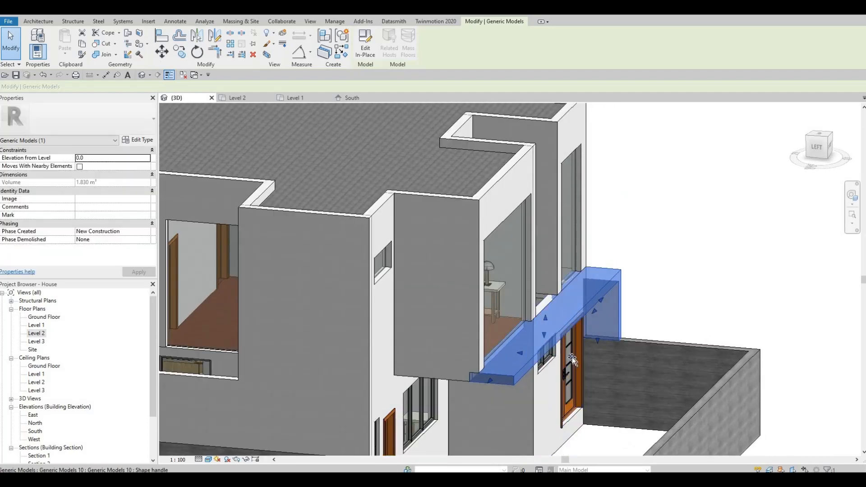
drag(569, 357, 572, 357)
key(Escape)
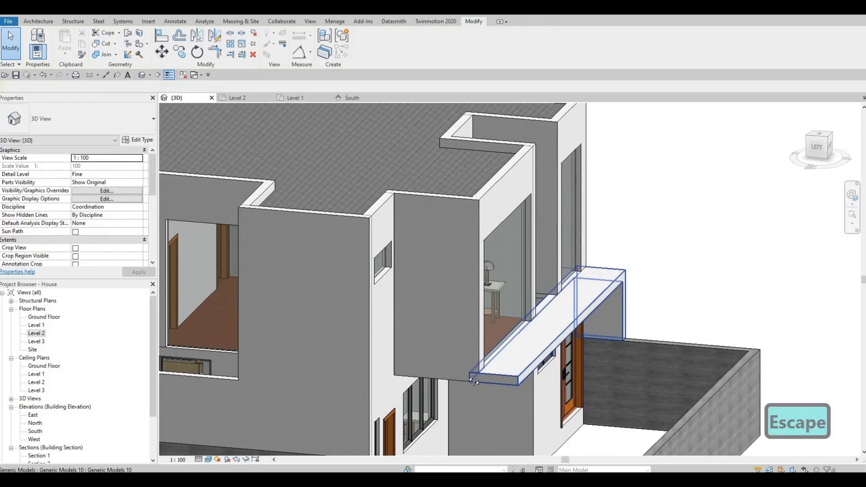
shift+middle_drag(560, 331, 570, 361)
key(Escape)
click(567, 360)
drag(571, 355, 562, 356)
shift+middle_drag(507, 381, 470, 328)
Select the Level 2 floor and start editing its boundary
click(428, 328)
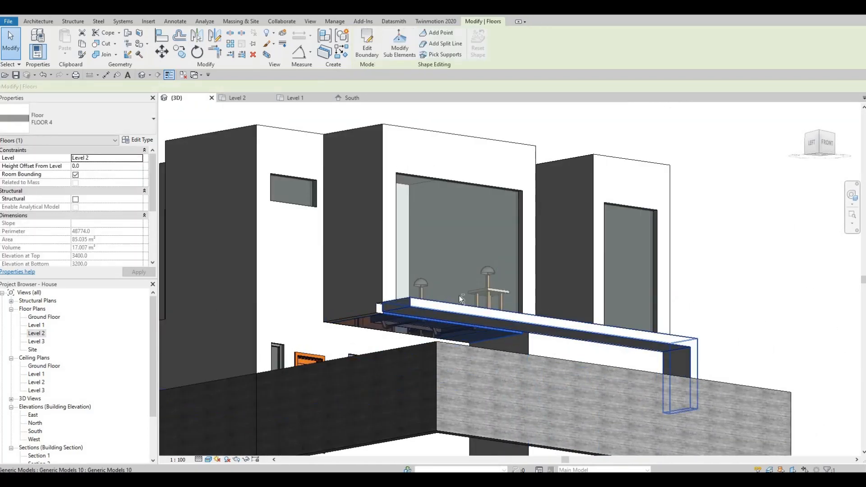
shift+middle_drag(459, 295, 501, 381)
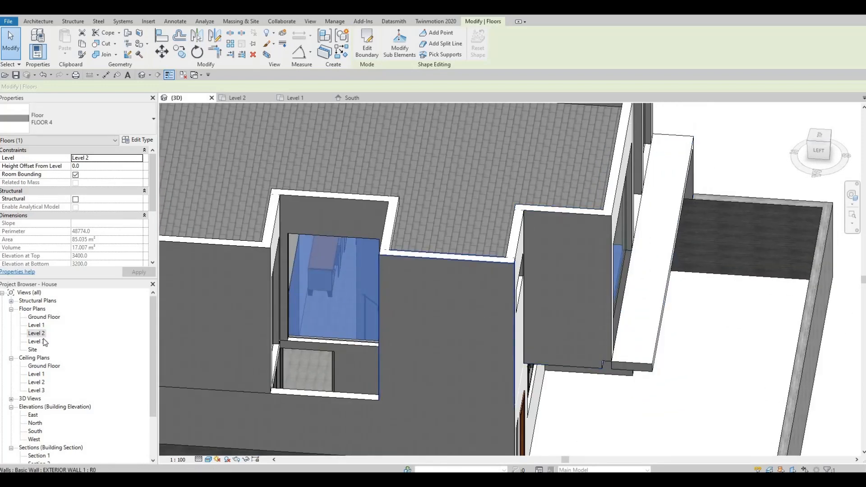
click(364, 58)
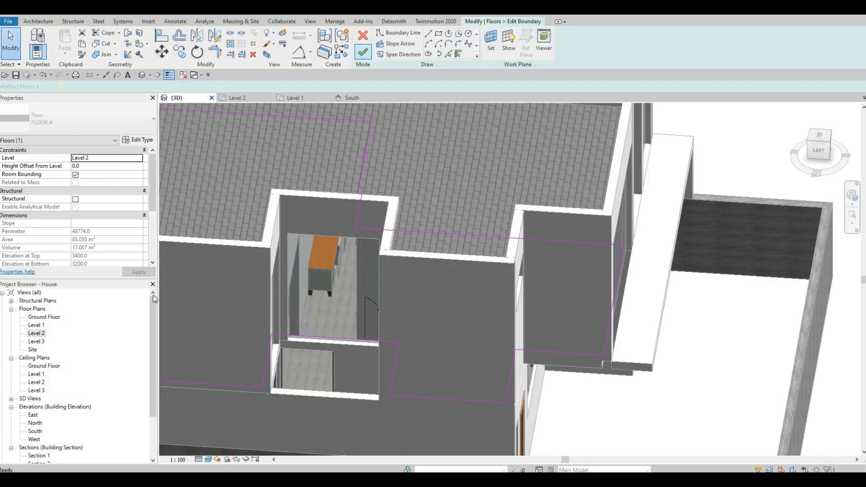
Open the Level 2 plan and sketch boundary lines stepping the floor's lower edge out to the outer wall face
double_click(37, 334)
scroll(404, 320, down, 5)
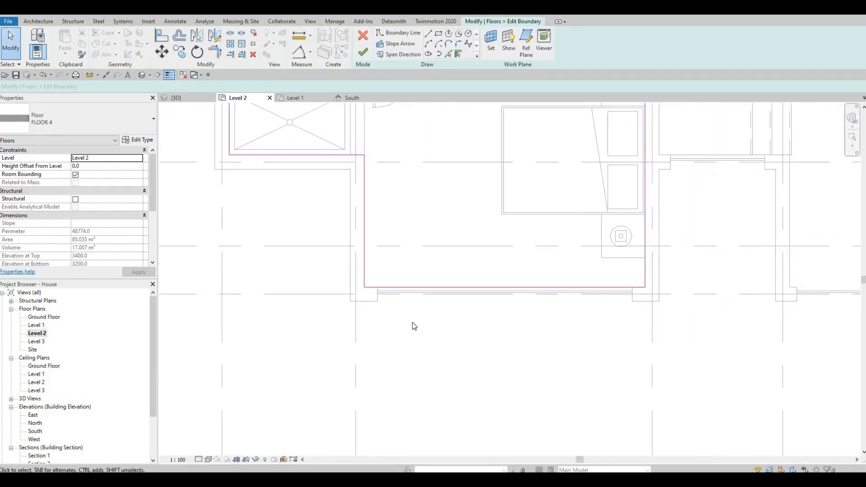
scroll(435, 302, up, 4)
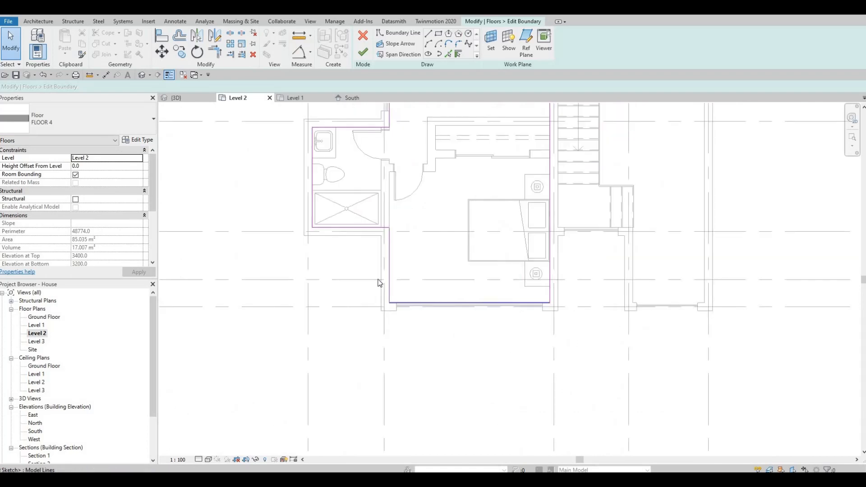
click(429, 54)
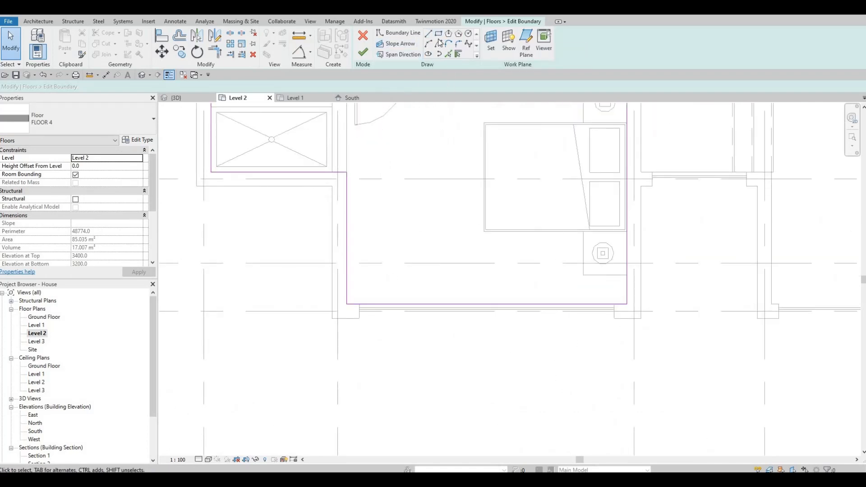
click(359, 305)
click(359, 319)
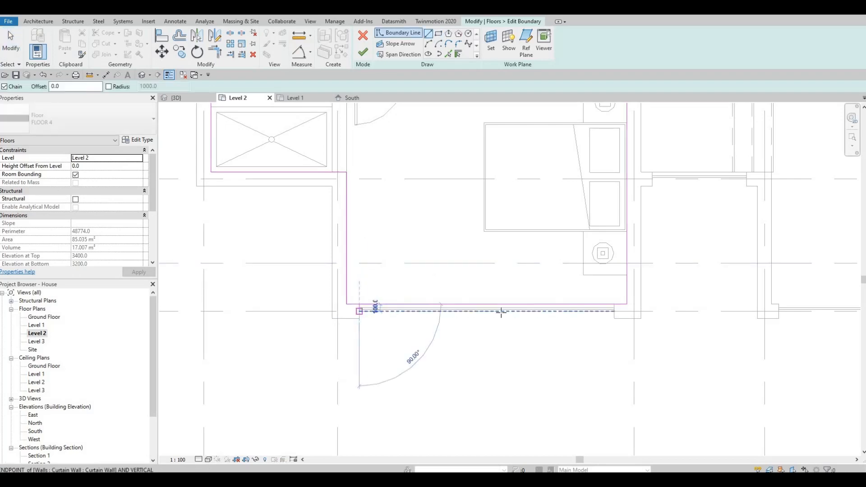
click(614, 319)
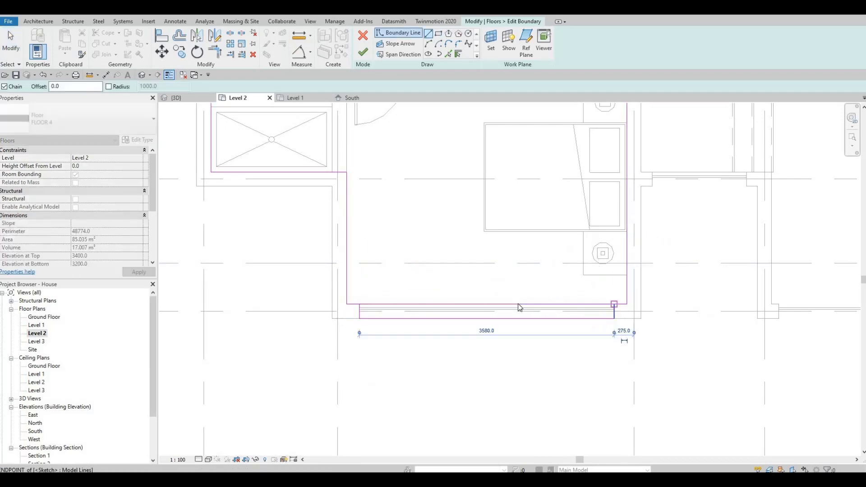
key(Escape)
key(Escape)
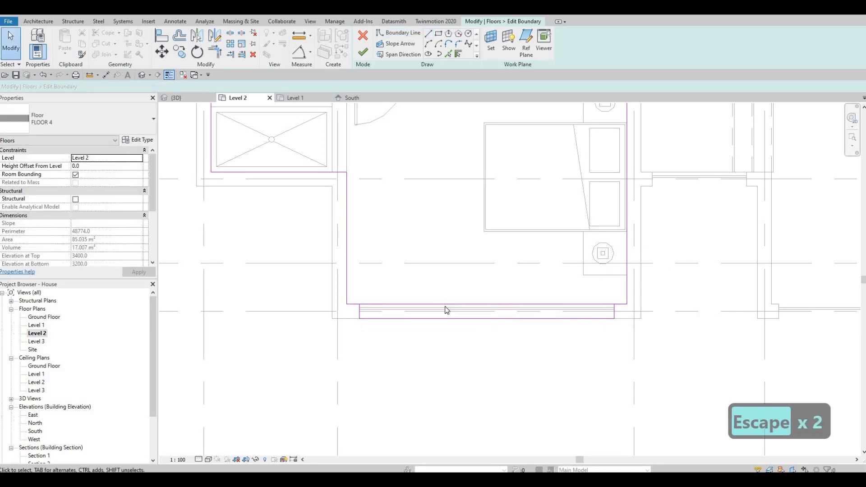
Delete the old lower boundary edge and drag the remaining line end to the new left corner
click(448, 307)
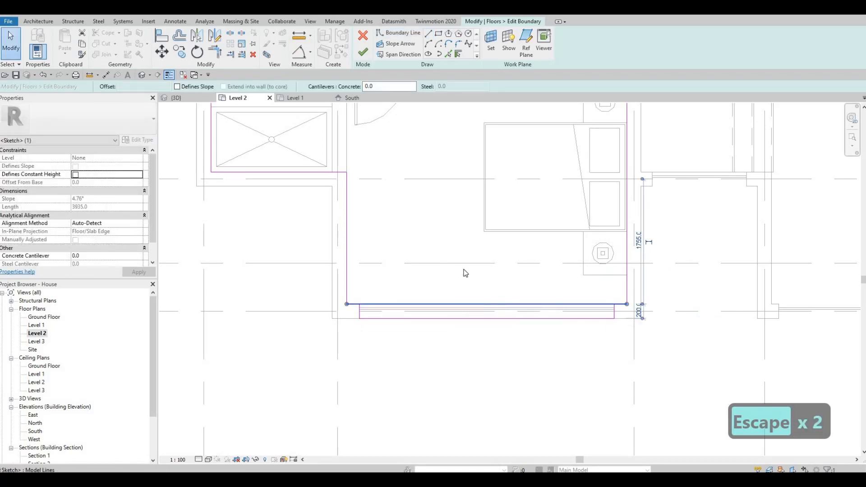
key(Delete)
click(428, 33)
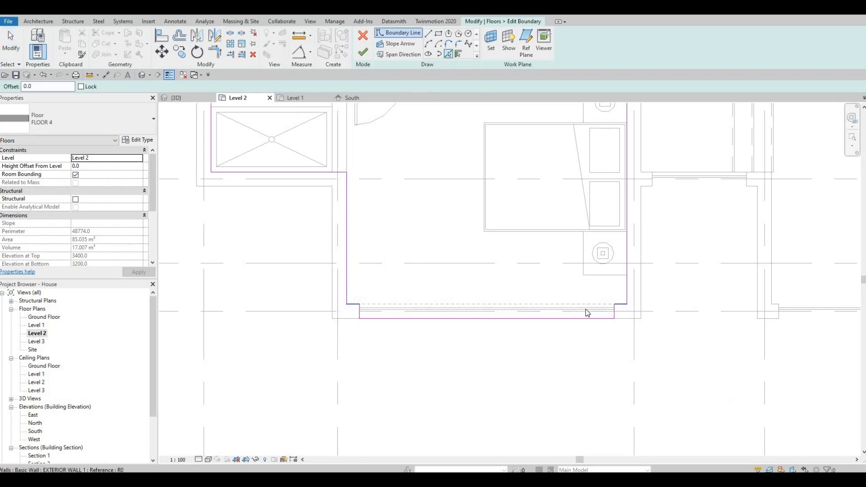
key(Escape)
key(Escape)
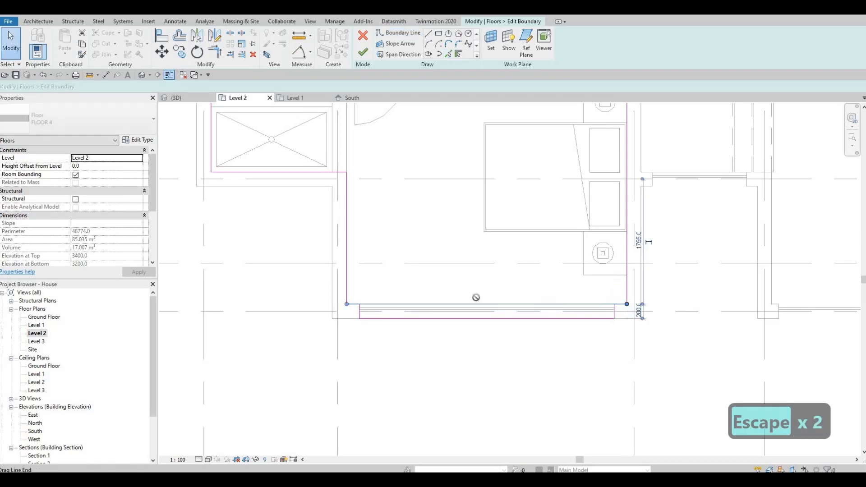
drag(476, 297, 359, 304)
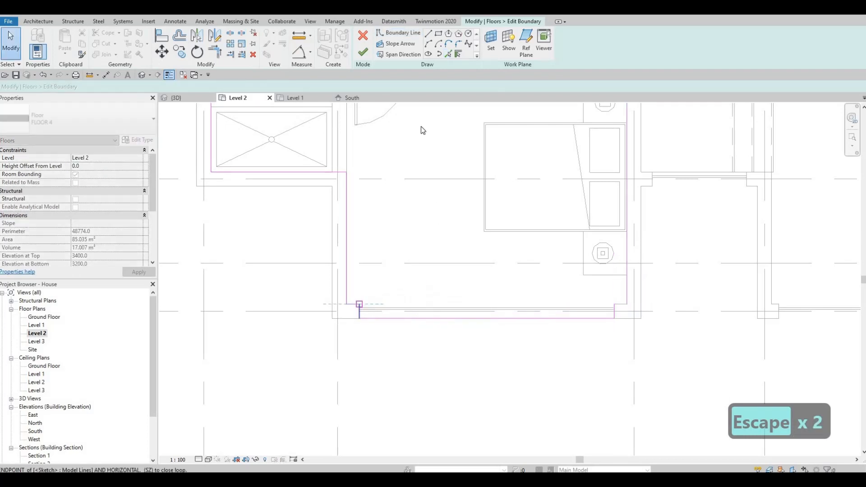
key(Escape)
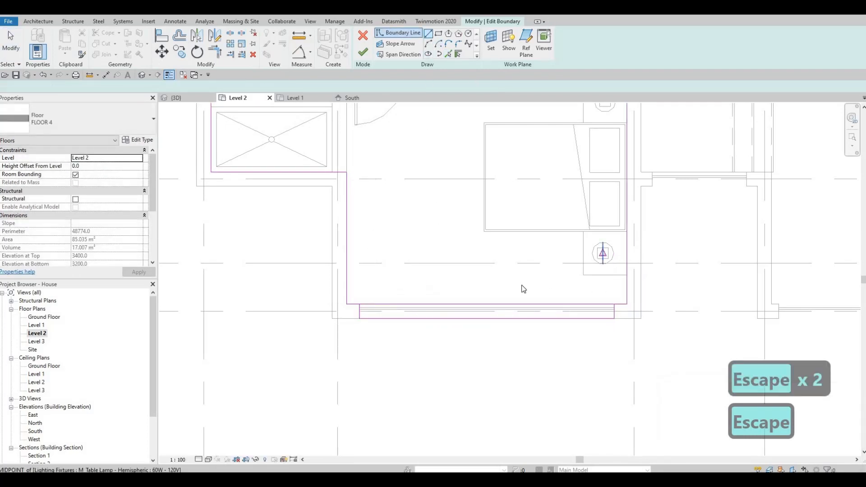
key(Escape)
key(Escape)
Trim the floor boundary lines into a closed corner at the left end
key(t)
key(r)
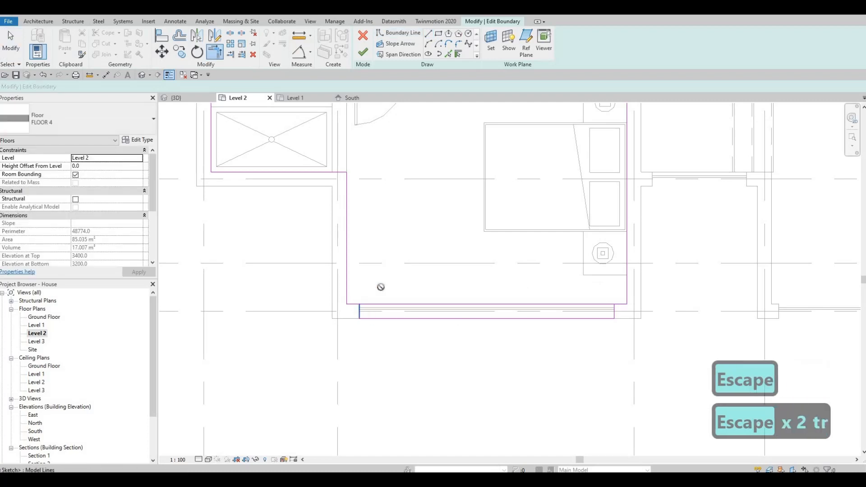
click(353, 304)
click(688, 463)
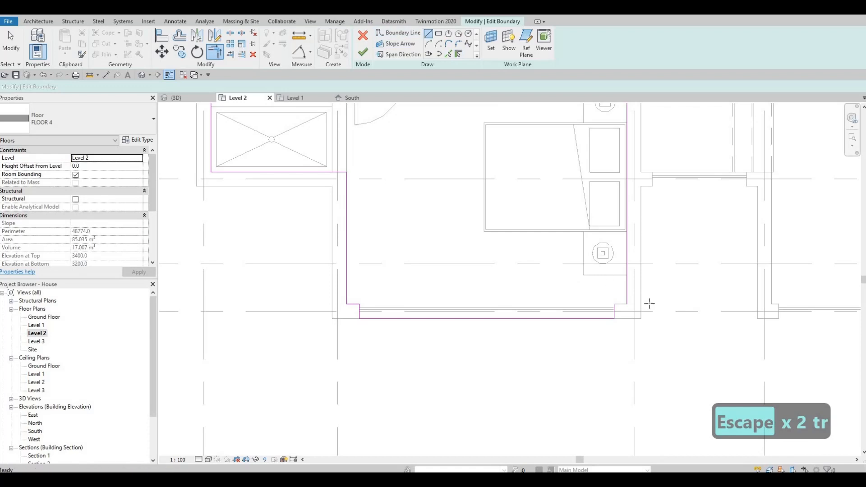
Close the boundary's right corner with a short boundary line and finish the floor boundary edit
click(399, 33)
scroll(632, 298, up, 4)
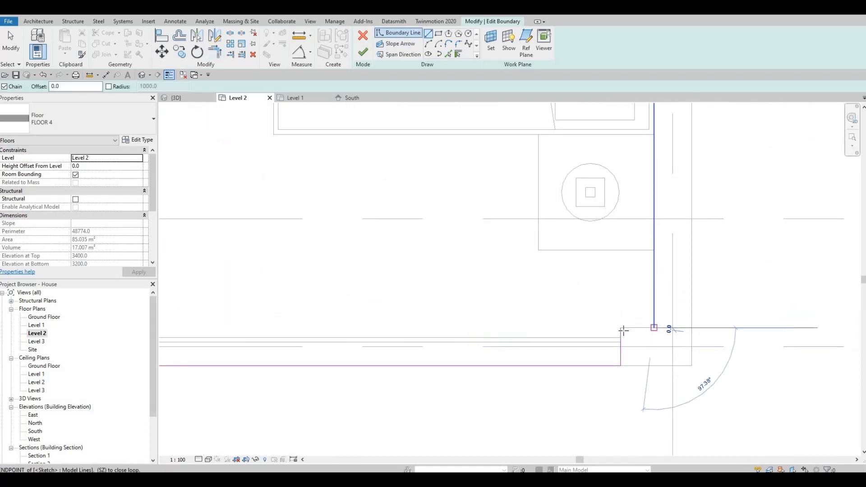
click(623, 330)
key(Escape)
scroll(496, 309, down, 5)
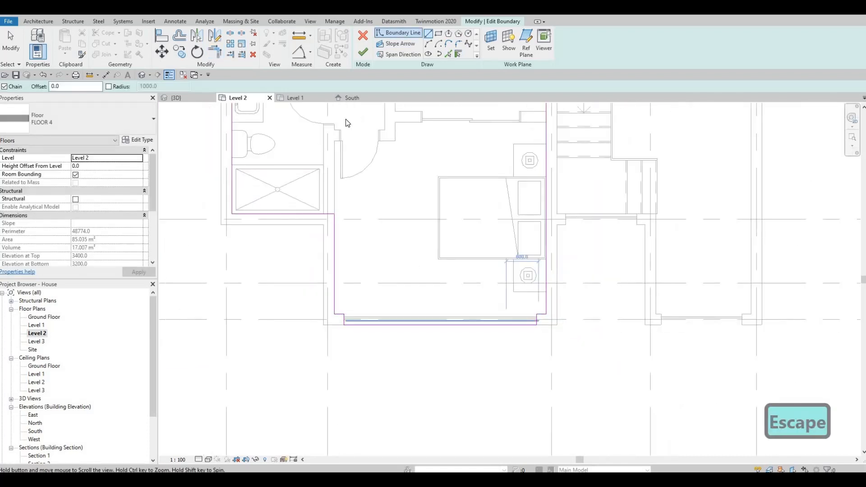
middle_drag(346, 119, 353, 95)
key(Escape)
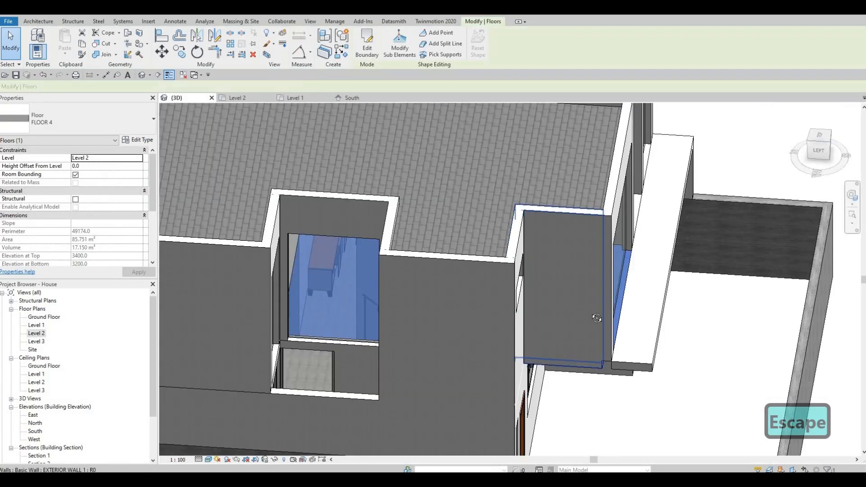
Lower the exterior wall's base by dragging it to a base offset of about -159 mm
shift+middle_drag(544, 354, 551, 321)
shift+middle_drag(587, 283, 537, 244)
key(Escape)
key(Escape)
scroll(559, 239, up, 1)
mouse_move(615, 236)
shift+middle_down()
mouse_move(559, 287)
mouse_move(627, 252)
mouse_move(614, 248)
shift+middle_up()
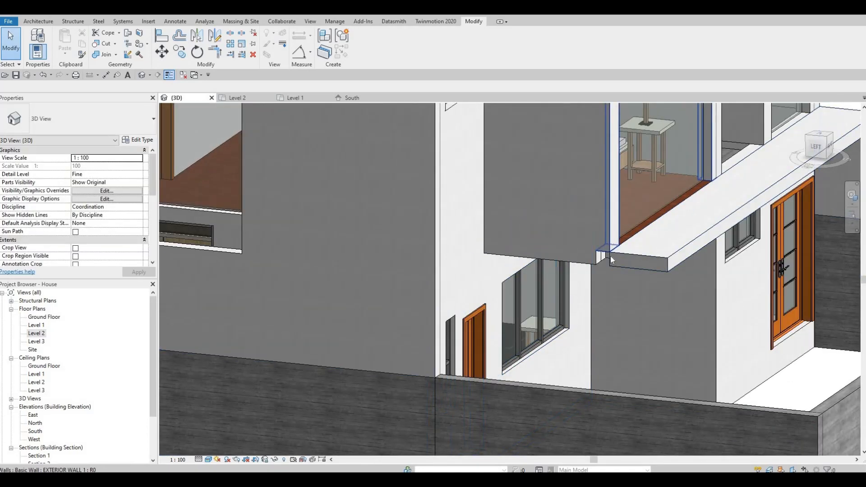
click(612, 259)
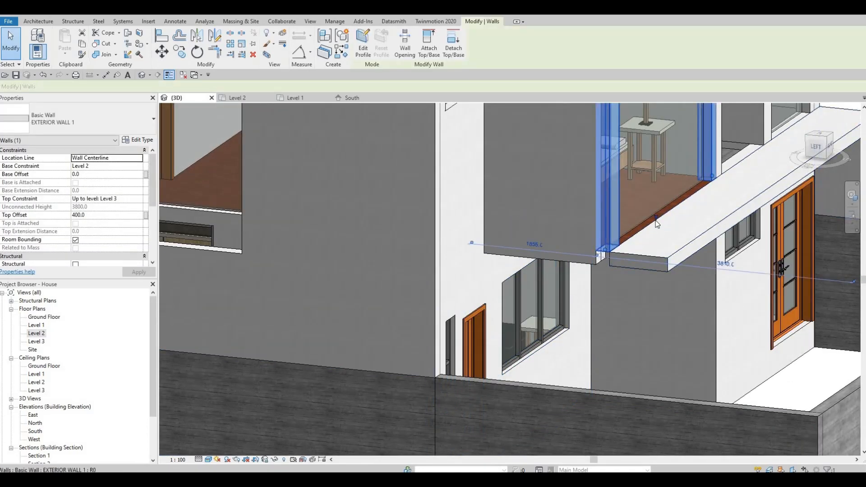
drag(656, 240, 649, 273)
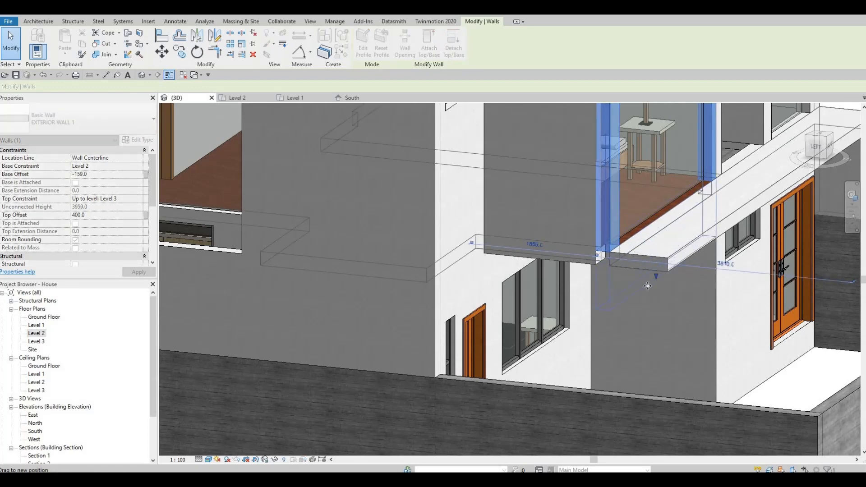
Inspect the wall, soffit and floor edge from several angles in 3D
key(Escape)
key(Escape)
shift+middle_drag(613, 325, 592, 226)
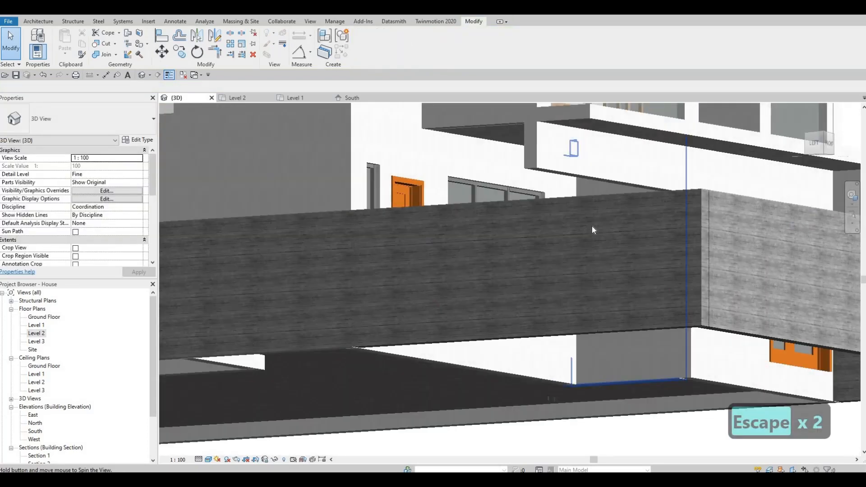
key(a)
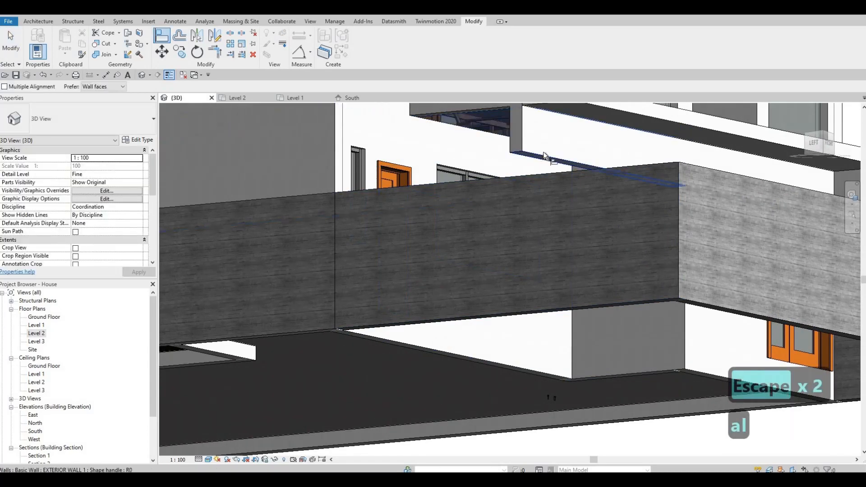
key(Escape)
shift+middle_drag(562, 205, 672, 248)
key(Escape)
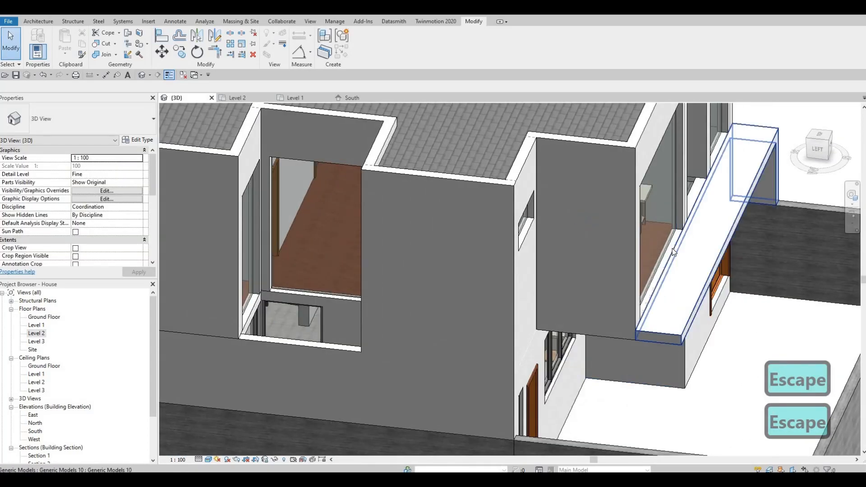
scroll(629, 336, up, 3)
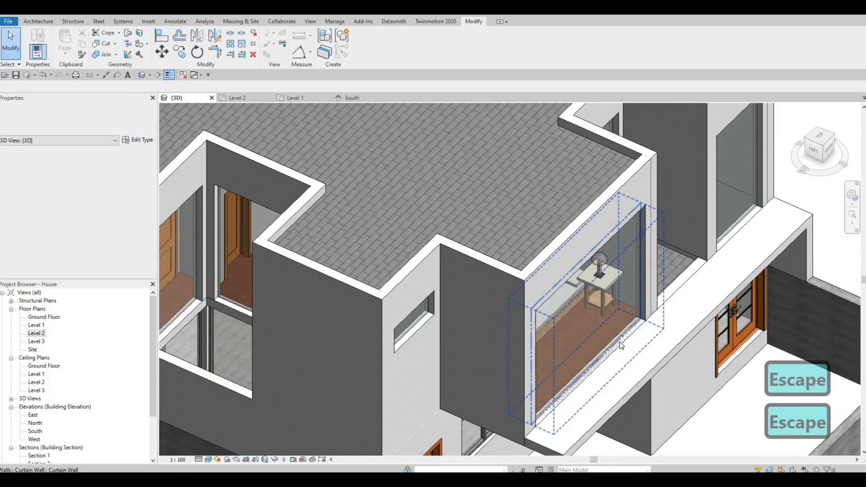
scroll(620, 345, up, 3)
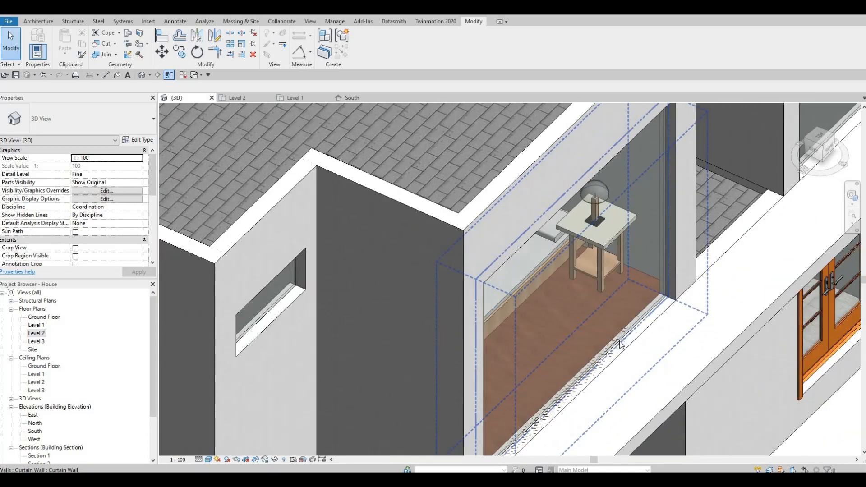
middle_drag(570, 368, 612, 262)
key(Escape)
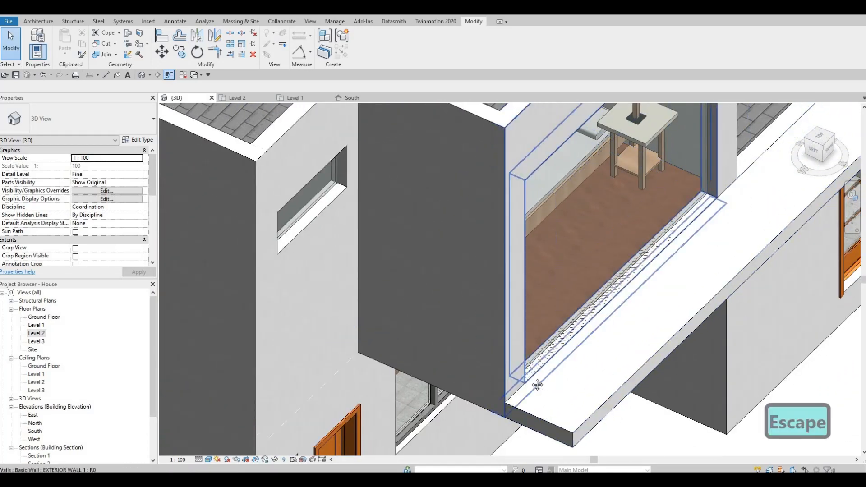
key(Escape)
scroll(591, 350, down, 1)
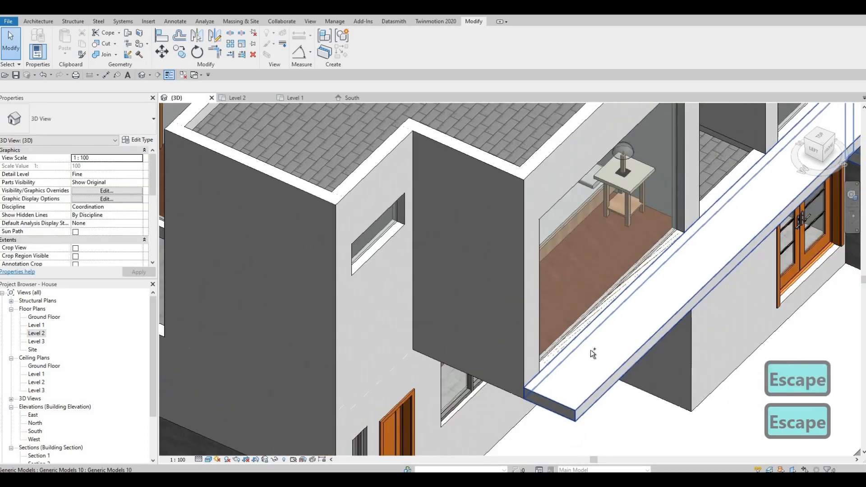
Undo the last two changes
key(ctrl+z)
scroll(585, 367, up, 2)
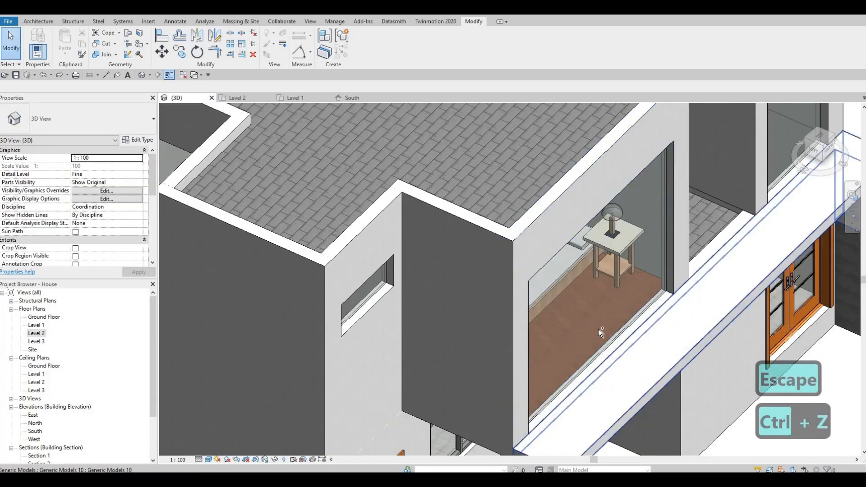
key(ctrl+z)
scroll(532, 368, down, 1)
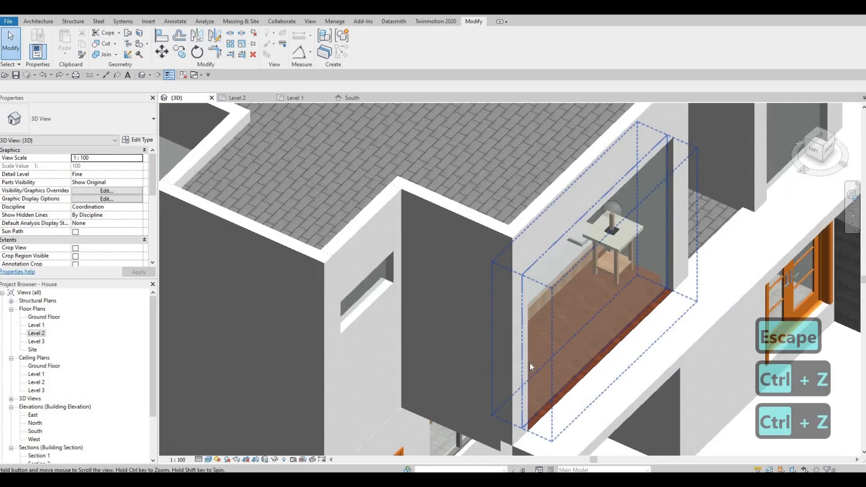
Examine the corner where the Level 2 floor edge meets the soffit in 3D
middle_drag(506, 439, 542, 335)
click(528, 372)
key(Escape)
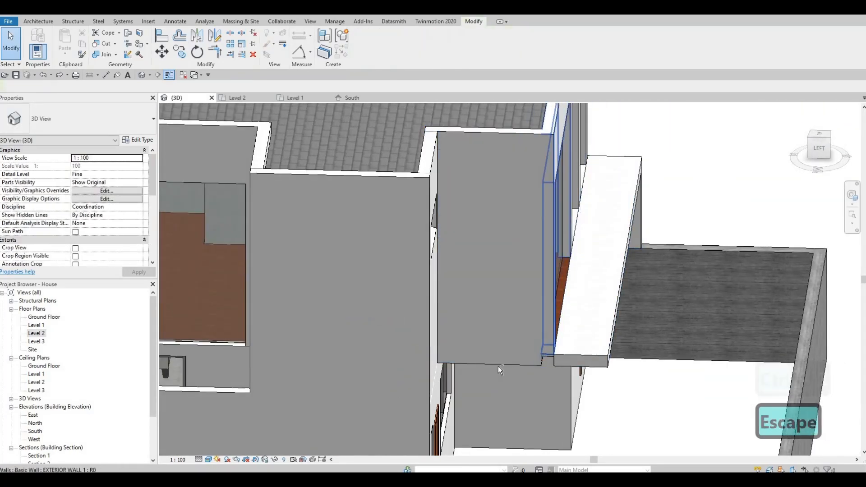
shift+middle_drag(498, 366, 576, 277)
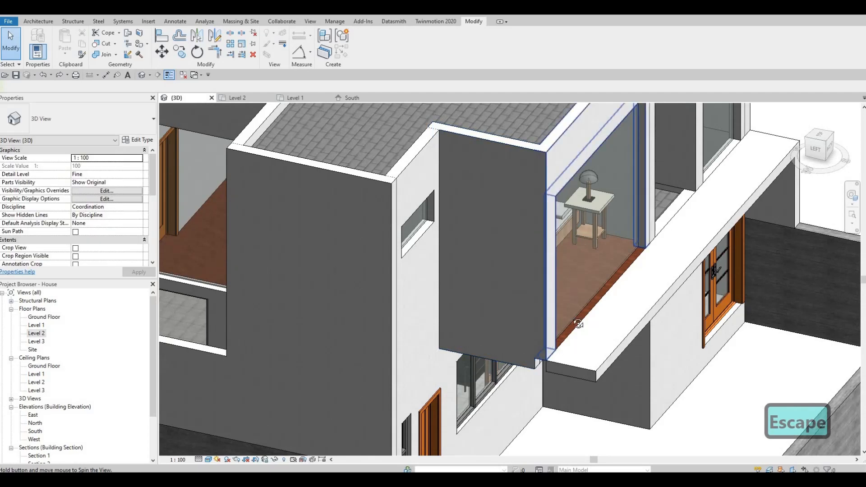
shift+middle_drag(578, 324, 534, 370)
scroll(553, 376, up, 5)
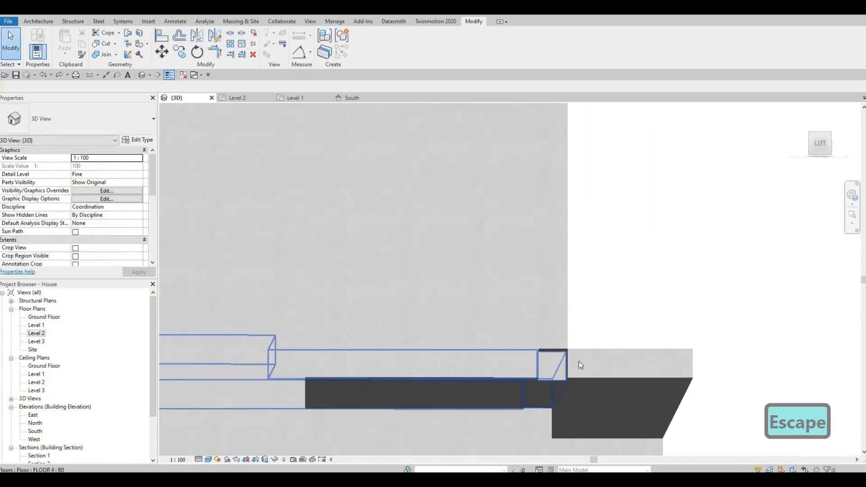
click(599, 352)
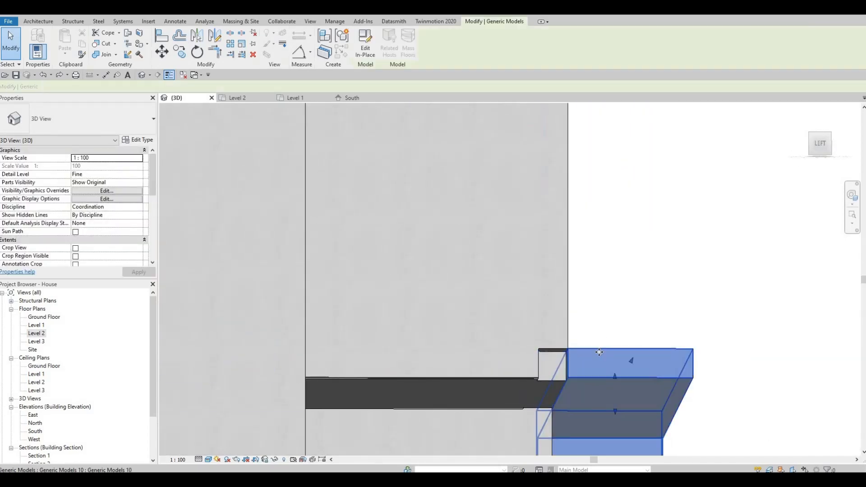
Inspect the soffit against the floor's underside from closer angles and then from the front
shift+middle_drag(516, 431, 475, 358)
shift+middle_drag(469, 306, 464, 252)
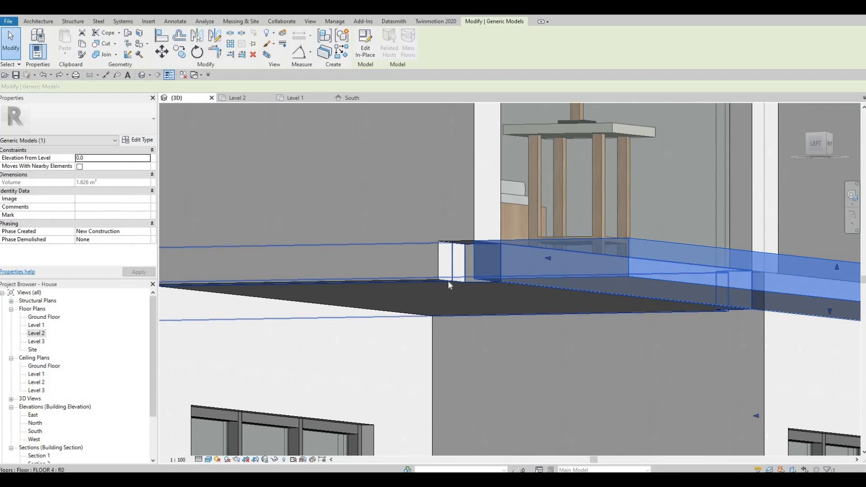
shift+middle_drag(463, 281, 458, 267)
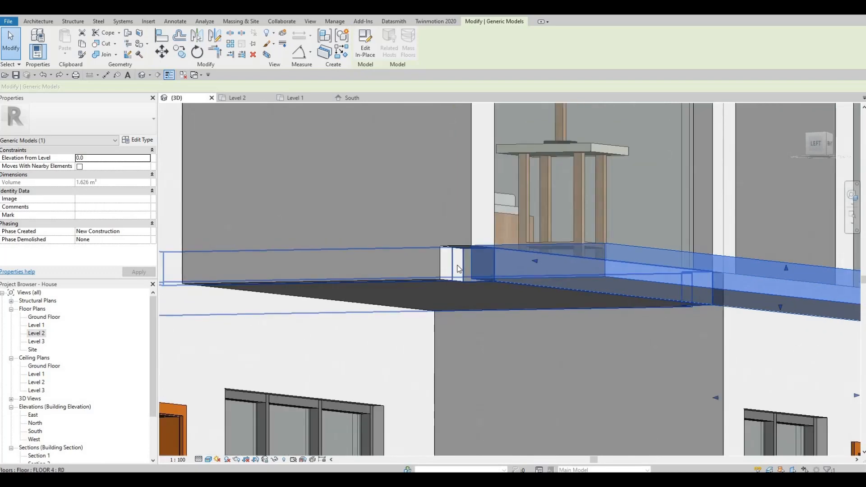
shift+middle_drag(519, 291, 524, 326)
key(Escape)
shift+middle_drag(564, 267, 376, 248)
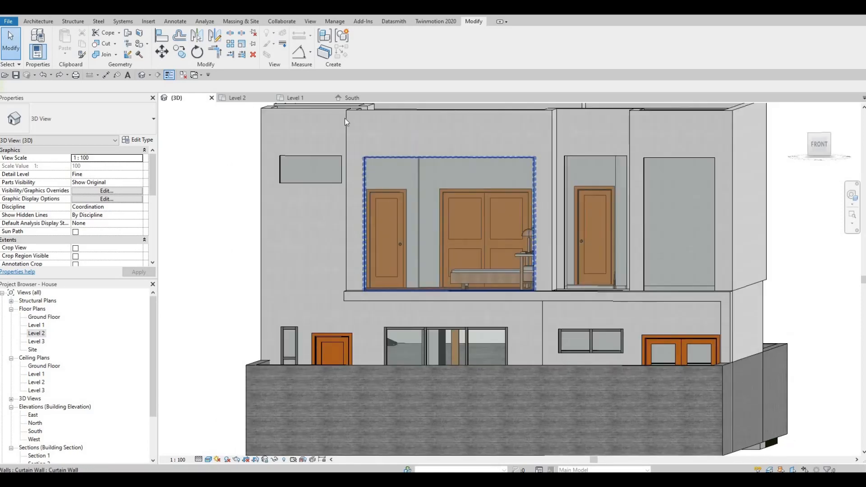
Orbit around the projecting bedroom to examine the soffit and floor edge from the side and from above
mouse_move(396, 288)
shift+middle_down()
mouse_move(399, 230)
mouse_move(391, 295)
shift+middle_up()
shift+middle_drag(517, 375, 546, 336)
click(559, 328)
drag(561, 332, 564, 333)
key(Escape)
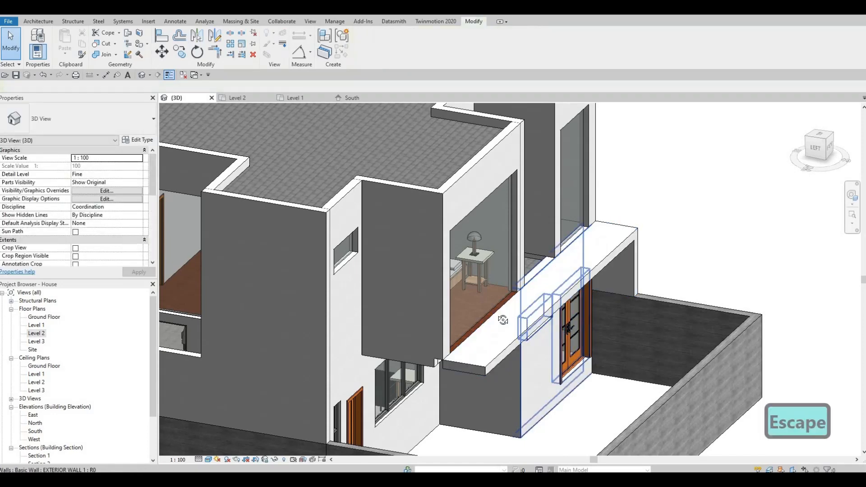
shift+middle_drag(461, 310, 409, 368)
shift+middle_drag(510, 286, 535, 294)
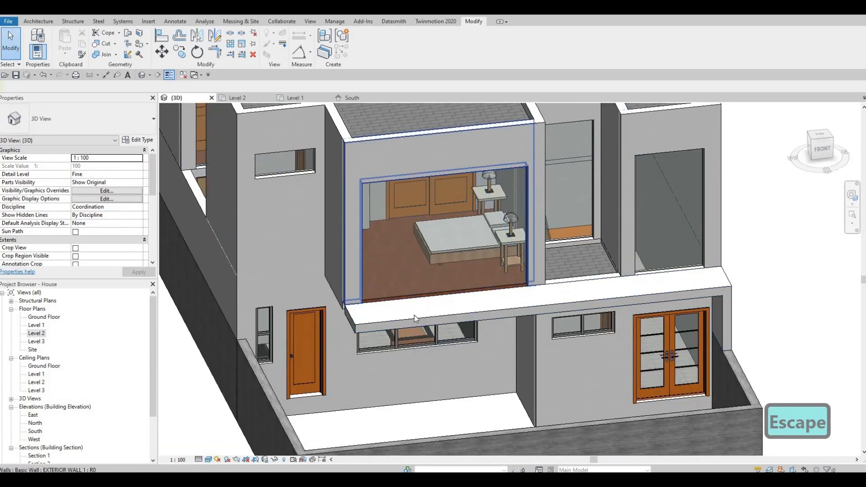
shift+middle_drag(437, 390, 472, 371)
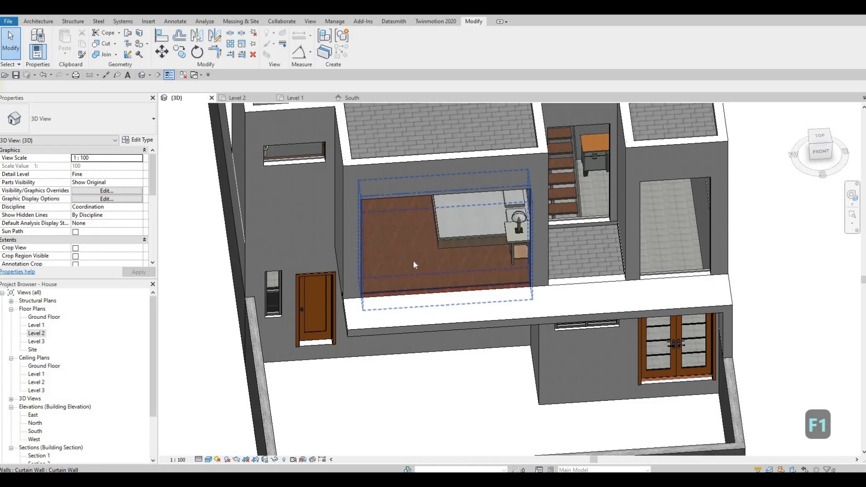
shift+middle_drag(413, 261, 483, 313)
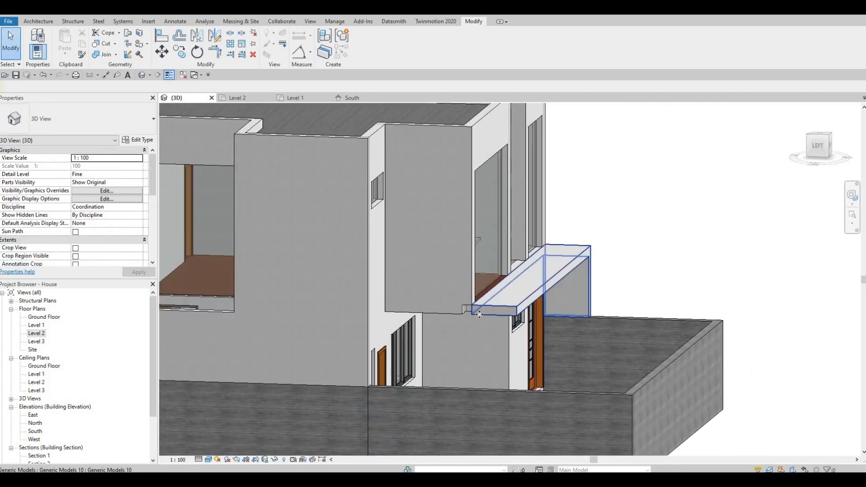
Select the soffit generic model and open it for in-place editing
click(471, 311)
scroll(472, 312, up, 3)
shift+middle_drag(447, 244, 470, 249)
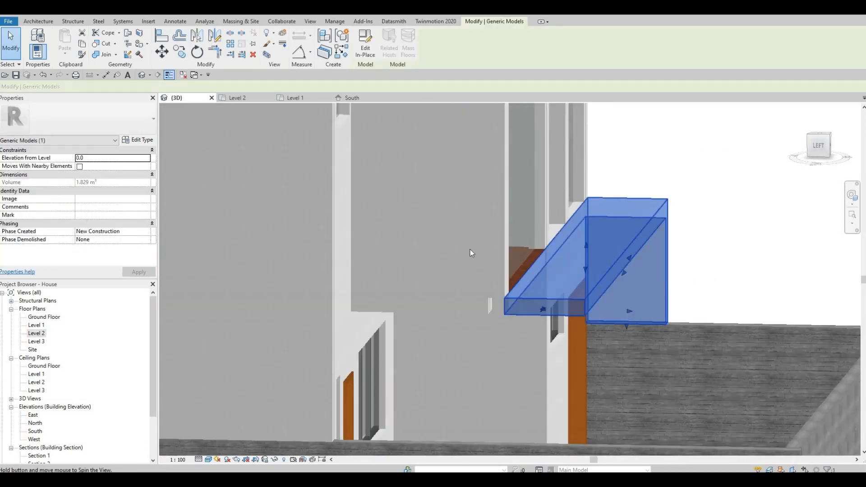
click(365, 44)
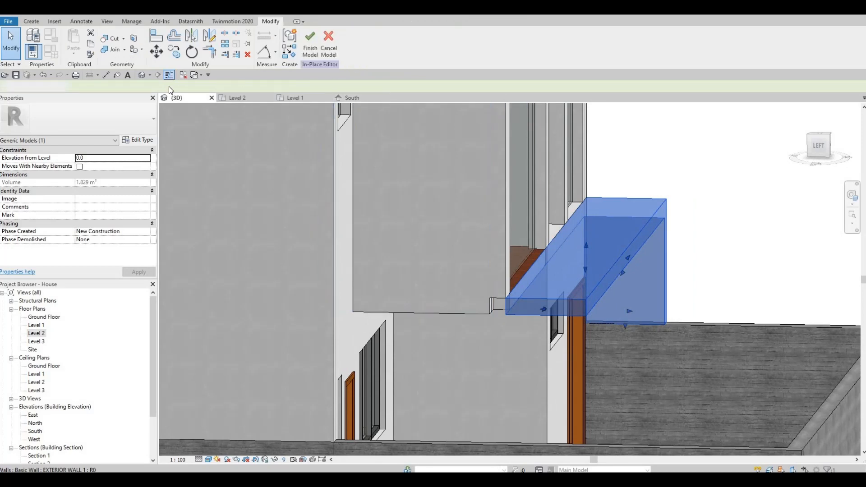
Start a new extrusion in the in-place model and choose to pick a plane as its work plane
shift+middle_drag(498, 243, 360, 143)
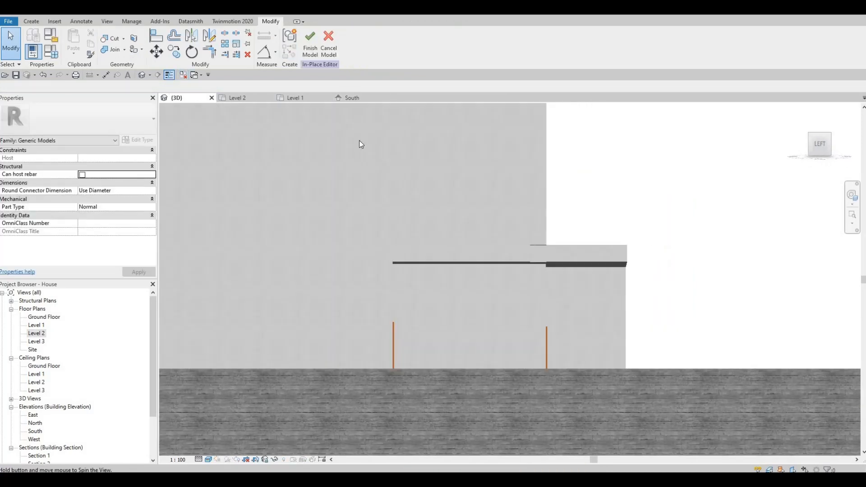
click(31, 22)
click(78, 52)
scroll(534, 252, up, 4)
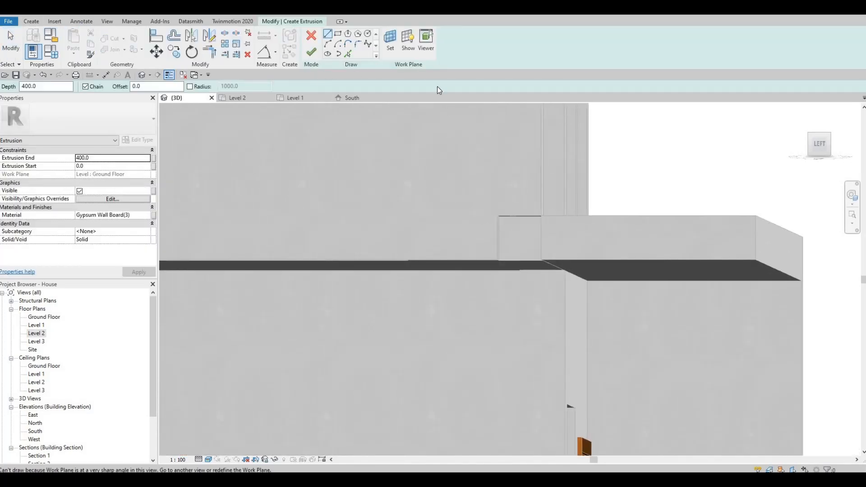
click(350, 56)
mouse_move(448, 255)
shift+middle_down()
mouse_move(337, 285)
mouse_move(348, 291)
shift+middle_up()
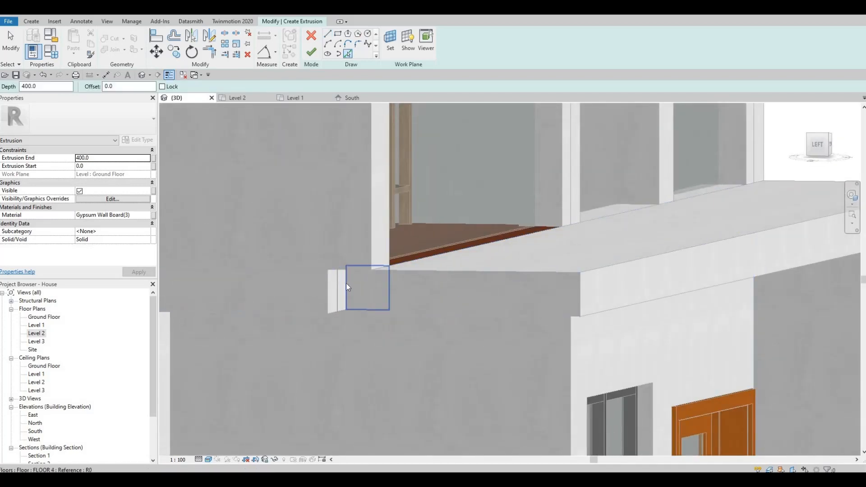
key(Tab)
key(Tab)
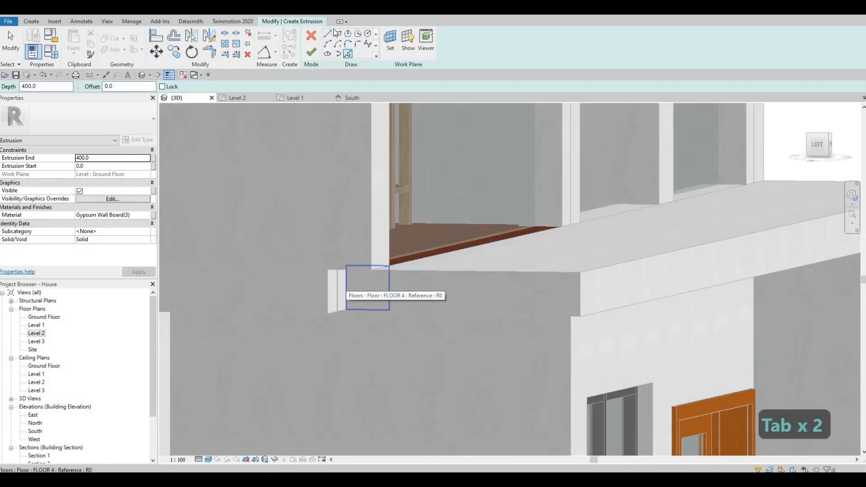
click(340, 285)
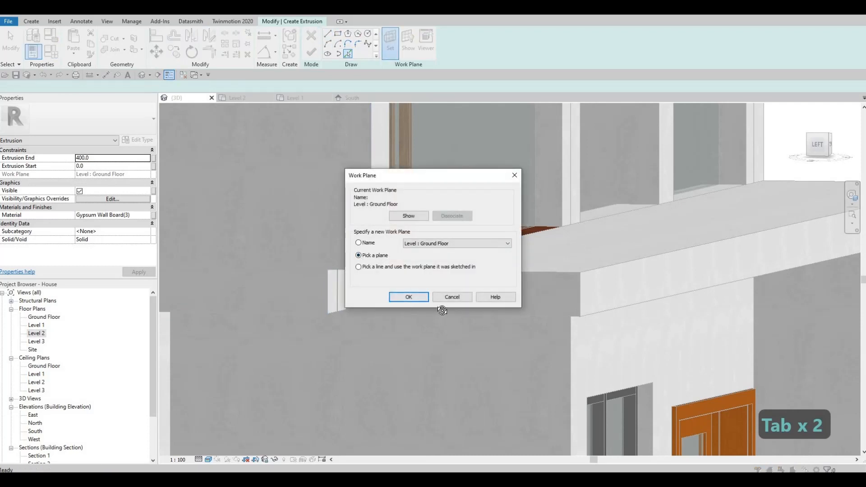
click(410, 296)
Sketch the extrusion profile on the Level 2 floor face by picking the corner's floor and wall edges
shift+middle_drag(535, 304, 499, 292)
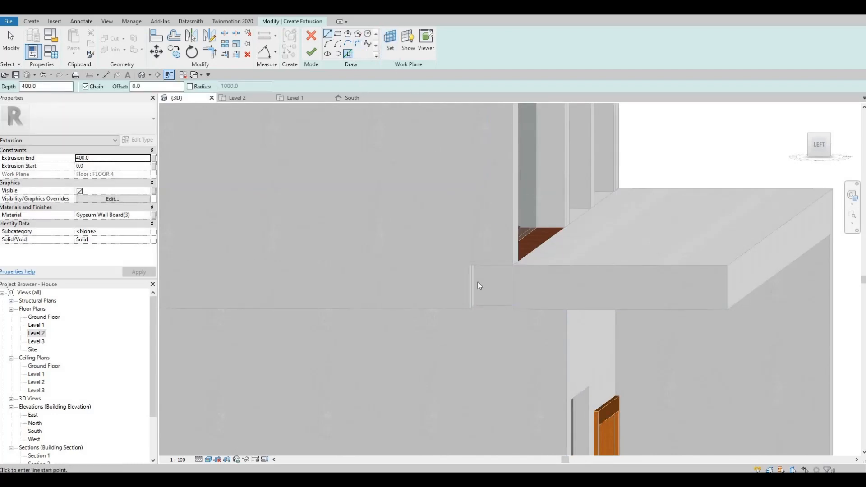
key(Tab)
click(477, 285)
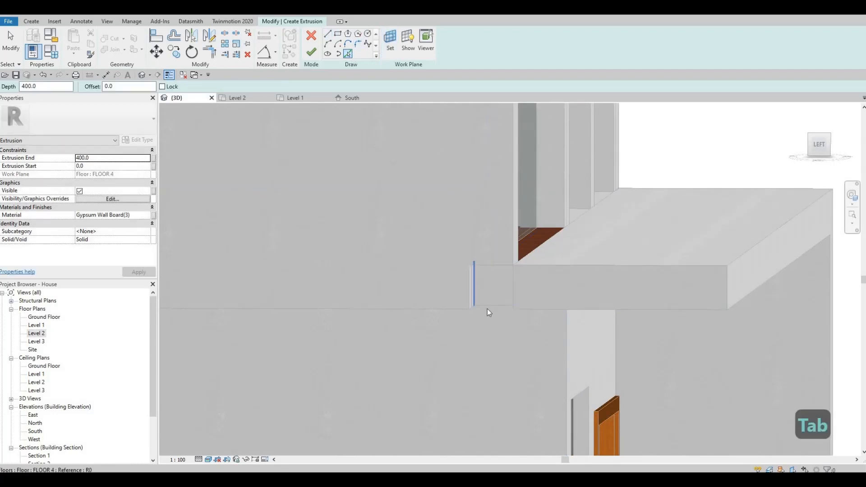
key(Tab)
click(488, 307)
shift+middle_drag(550, 286, 516, 288)
key(Tab)
click(517, 283)
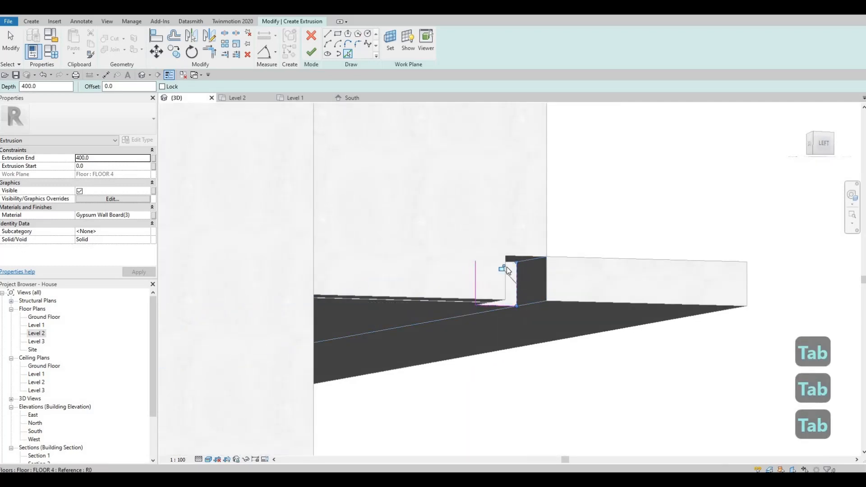
shift+middle_drag(491, 269, 499, 263)
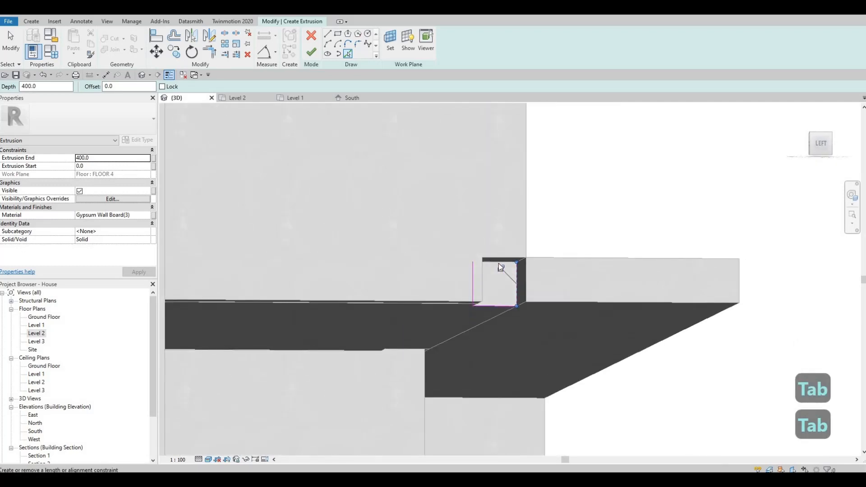
key(Tab)
key(Tab)
key(Tab)
key(Tab)
key(Tab)
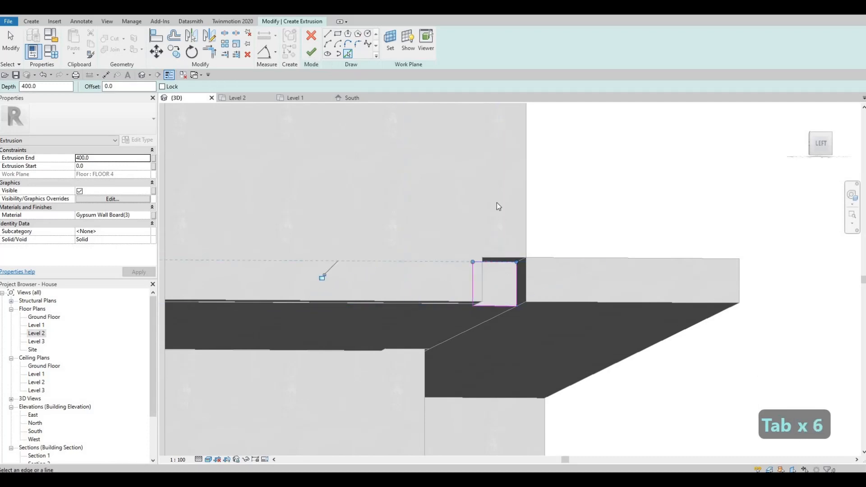
shift+middle_drag(450, 345, 521, 304)
key(Escape)
key(Escape)
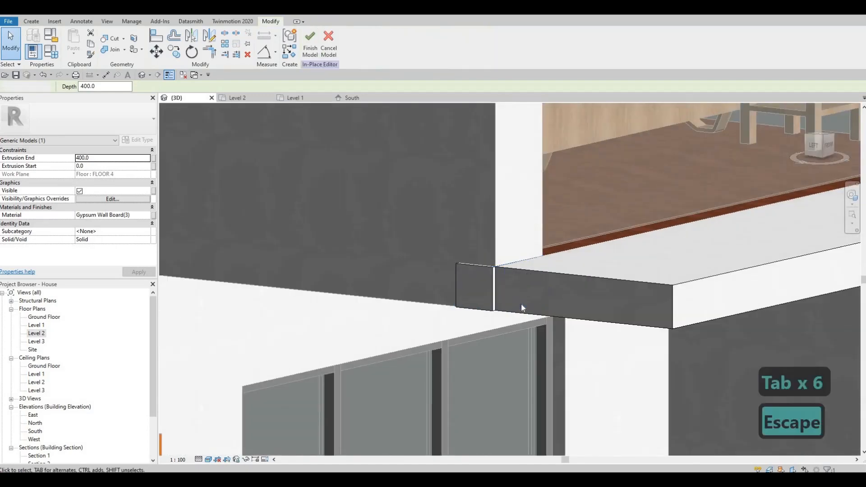
Align the new extrusion's end face with the floor edge at the corner
key(a)
key(l)
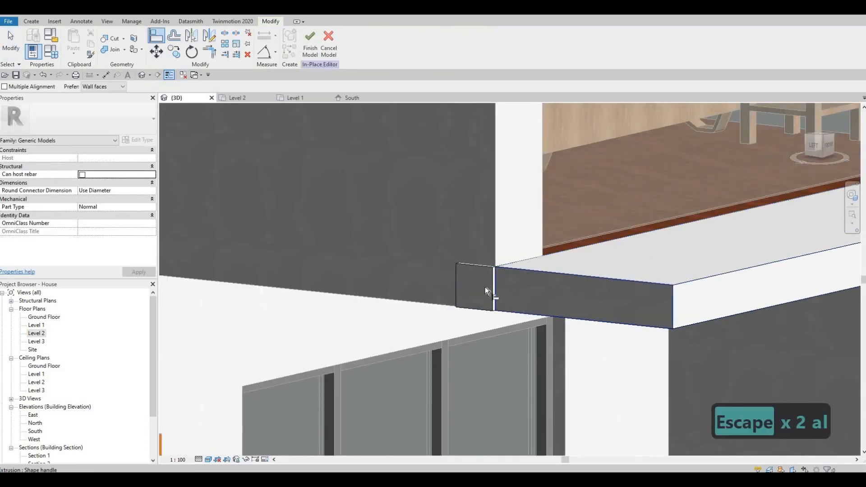
click(499, 286)
key(Escape)
key(Escape)
scroll(505, 323, down, 5)
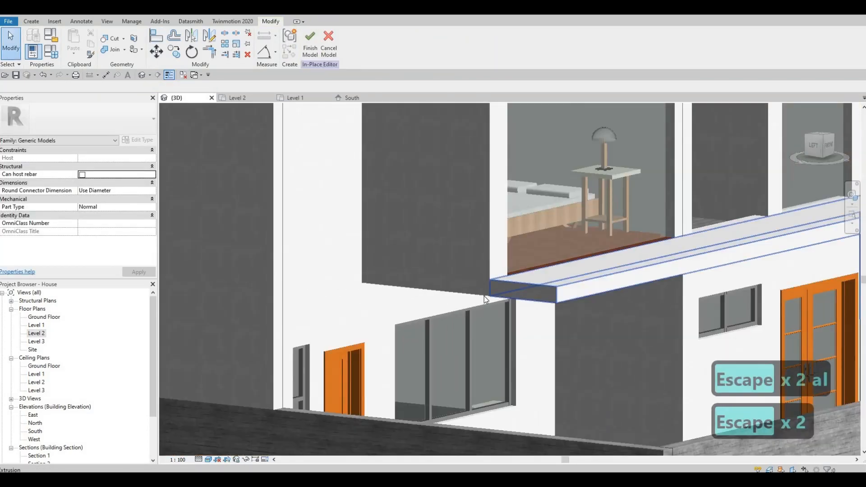
shift+middle_drag(483, 296, 467, 307)
key(Escape)
key(Escape)
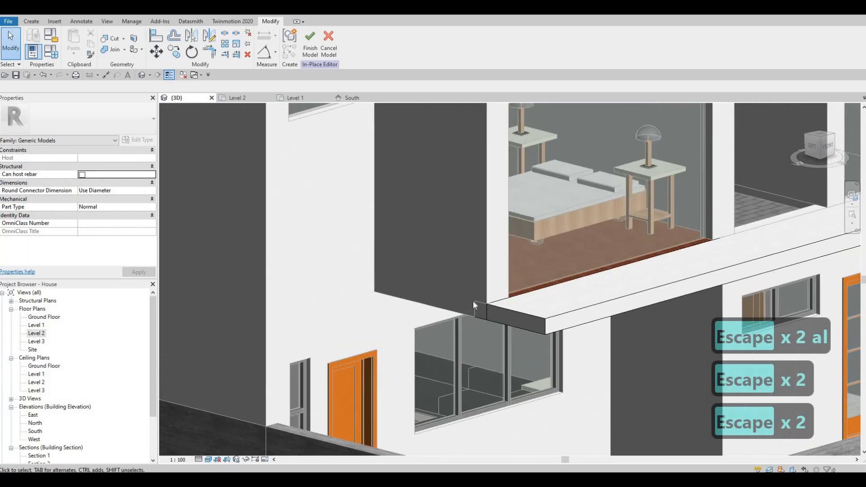
Try to align the extrusion with the floor's underside, viewing the corner from below
click(539, 298)
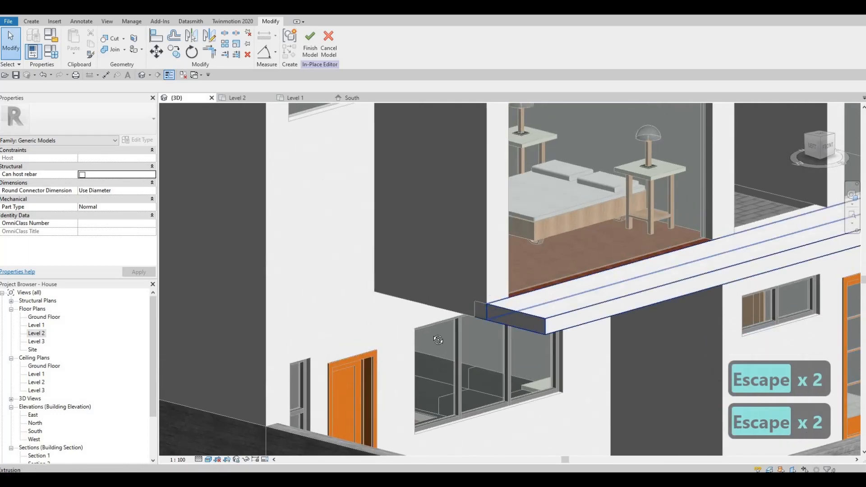
shift+middle_drag(377, 339, 496, 316)
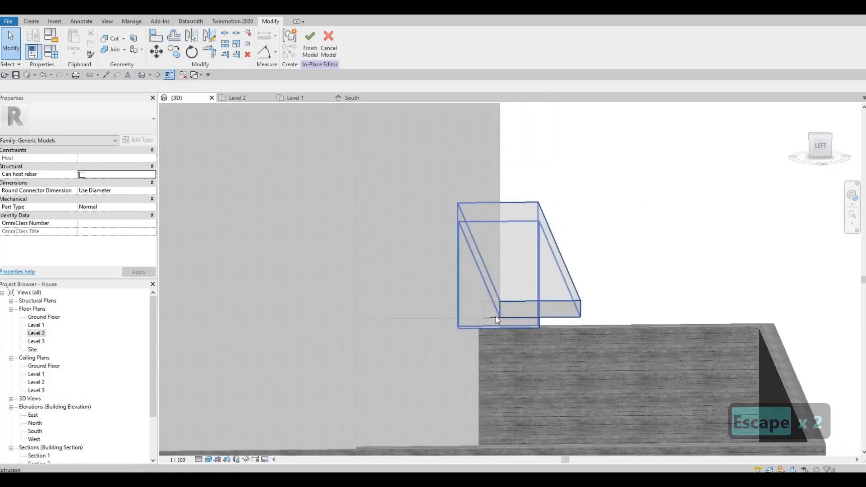
shift+middle_drag(500, 240, 479, 323)
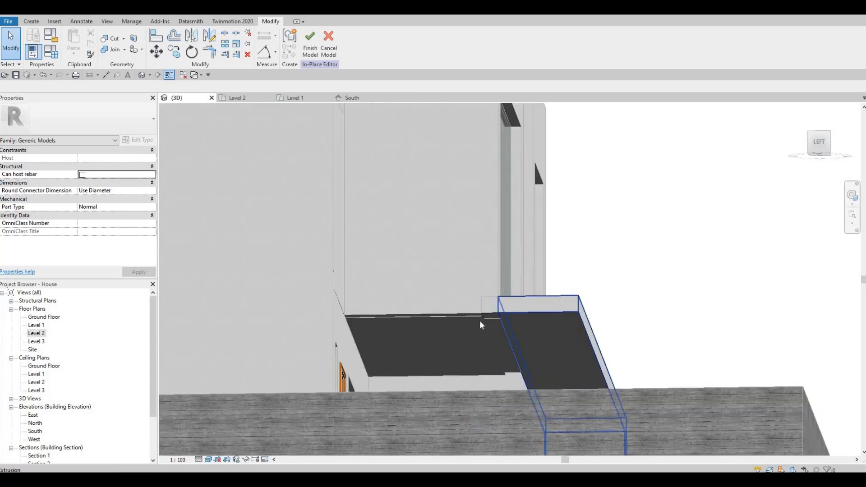
scroll(480, 320, up, 3)
key(a)
key(l)
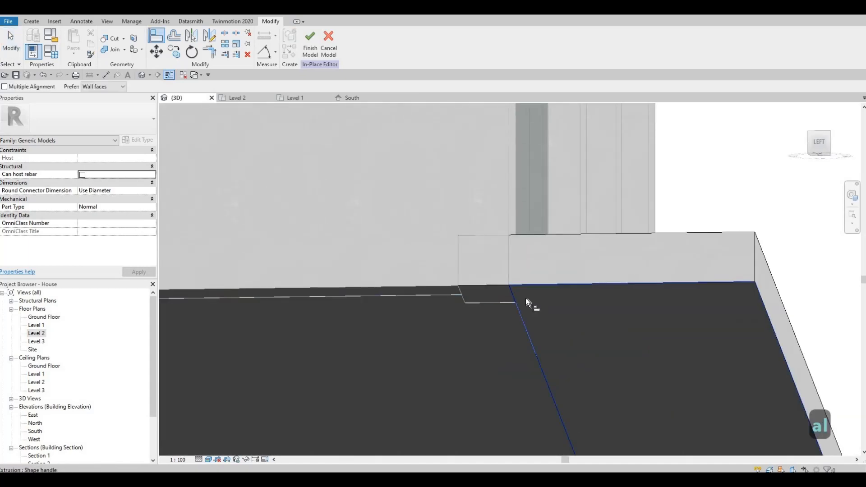
key(Escape)
key(Escape)
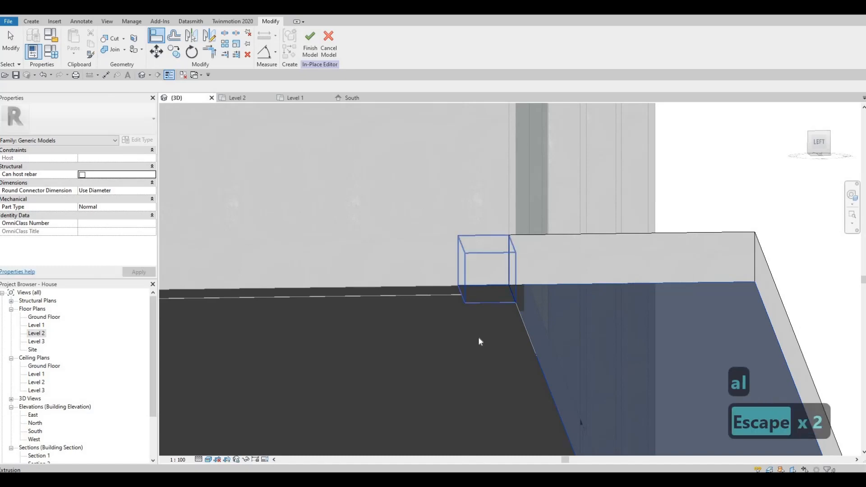
shift+middle_drag(478, 336, 599, 273)
scroll(499, 297, down, 1)
scroll(481, 302, down, 2)
key(Escape)
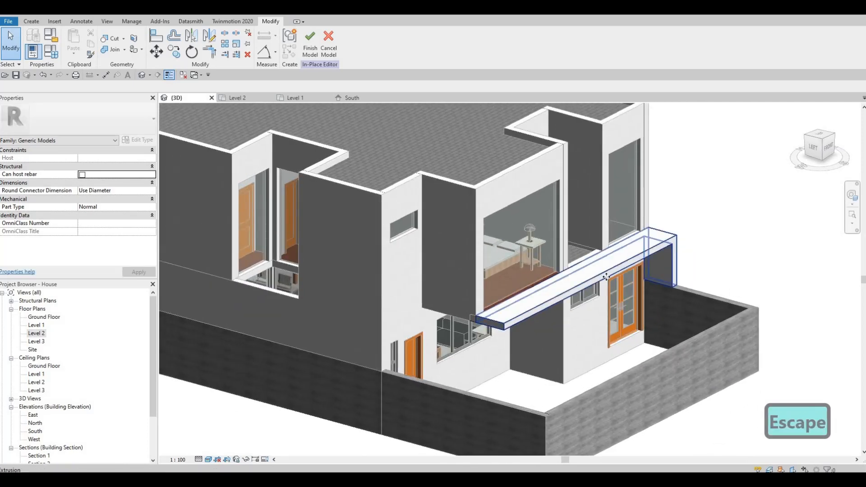
Check the soffit extrusion's extents and finish the in-place model
click(607, 277)
key(Escape)
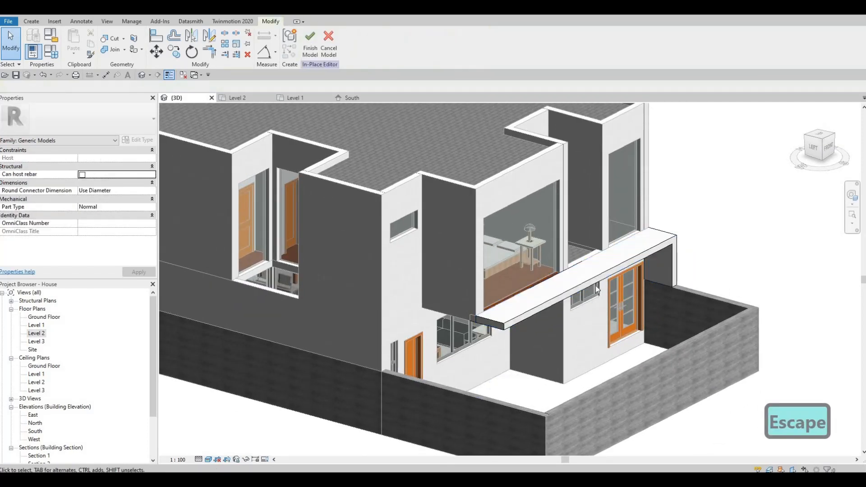
click(594, 302)
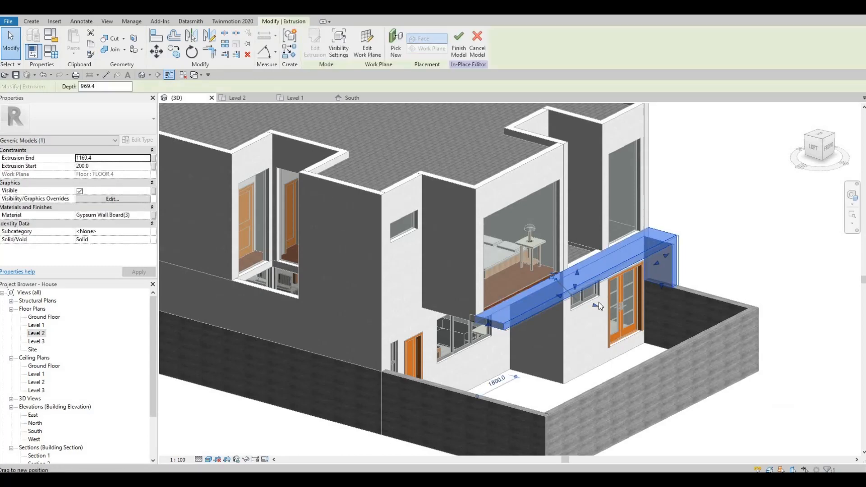
key(Escape)
shift+middle_drag(599, 308, 310, 51)
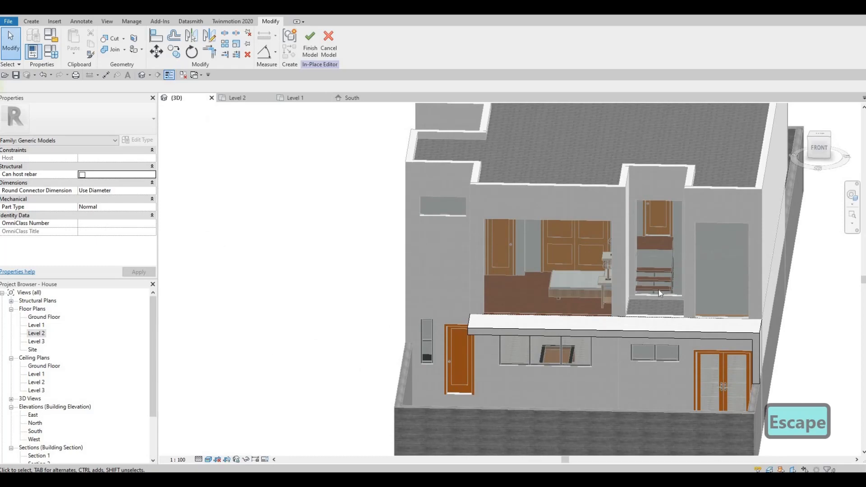
shift+middle_drag(615, 319, 535, 309)
scroll(535, 310, down, 2)
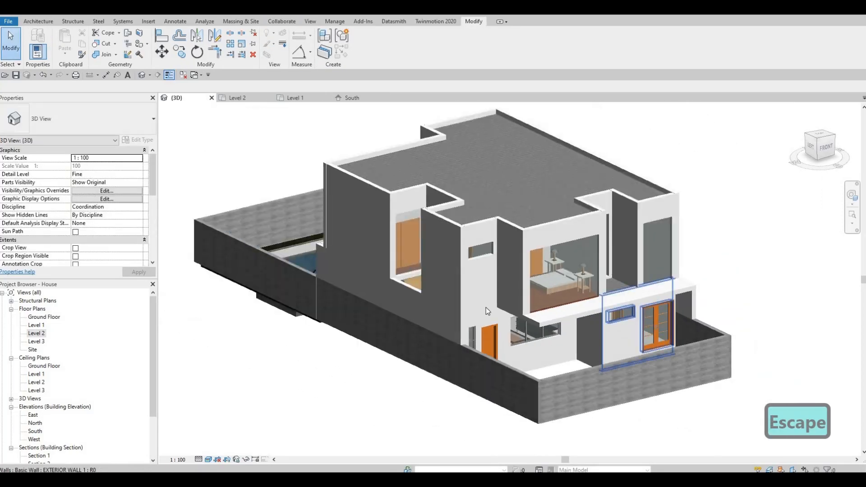
Select the soffit generic model again and reopen it for in-place editing
shift+middle_drag(426, 301, 489, 206)
click(580, 198)
click(366, 45)
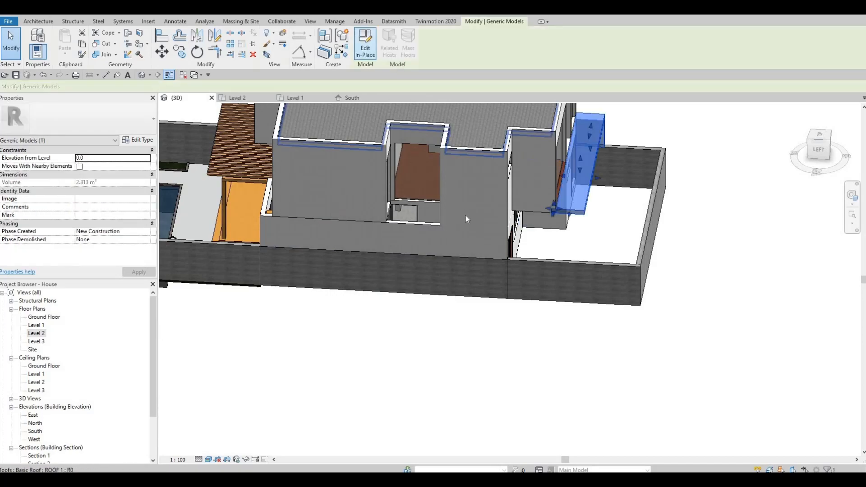
shift+middle_drag(473, 274, 561, 292)
click(561, 292)
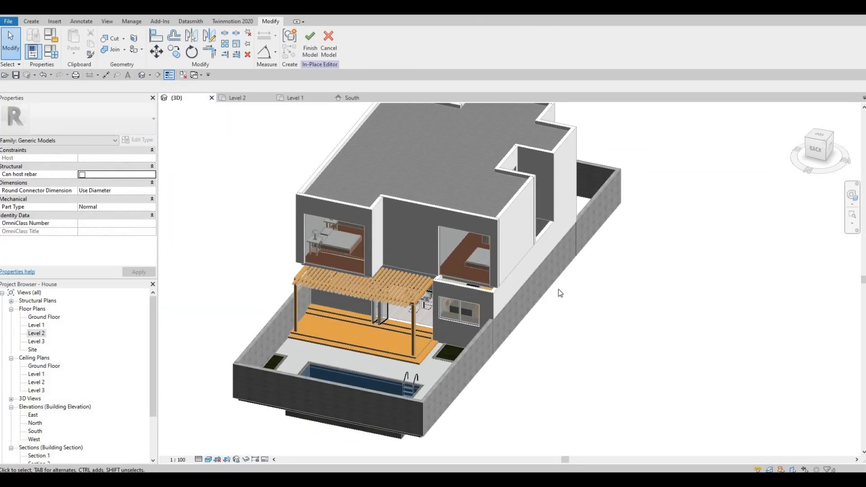
Open the South elevation view and then the North elevation view
shift+middle_drag(503, 289, 750, 228)
scroll(738, 248, up, 4)
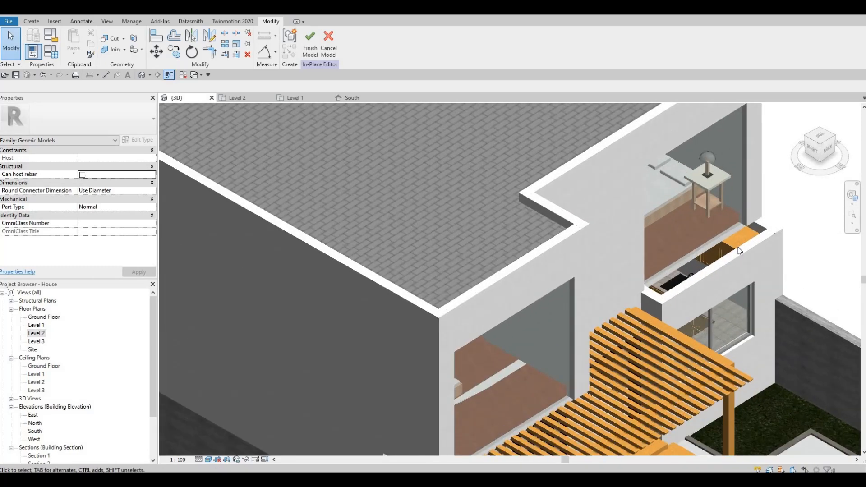
shift+middle_drag(387, 255, 347, 252)
double_click(35, 431)
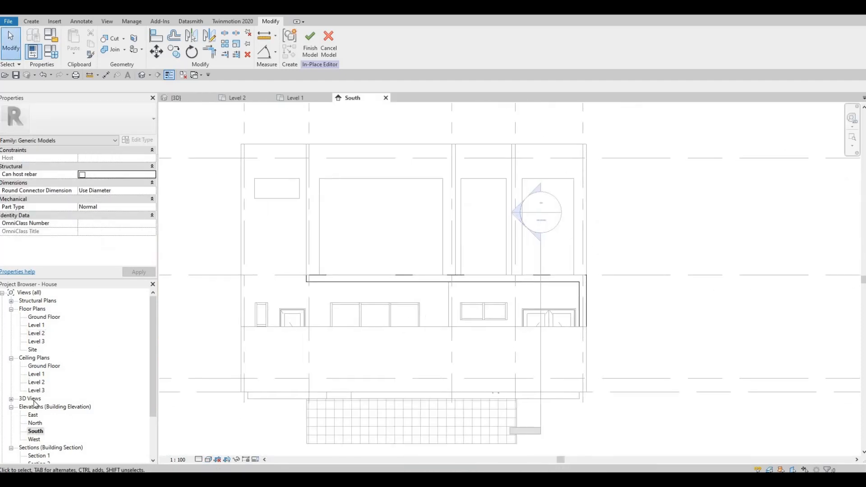
double_click(35, 423)
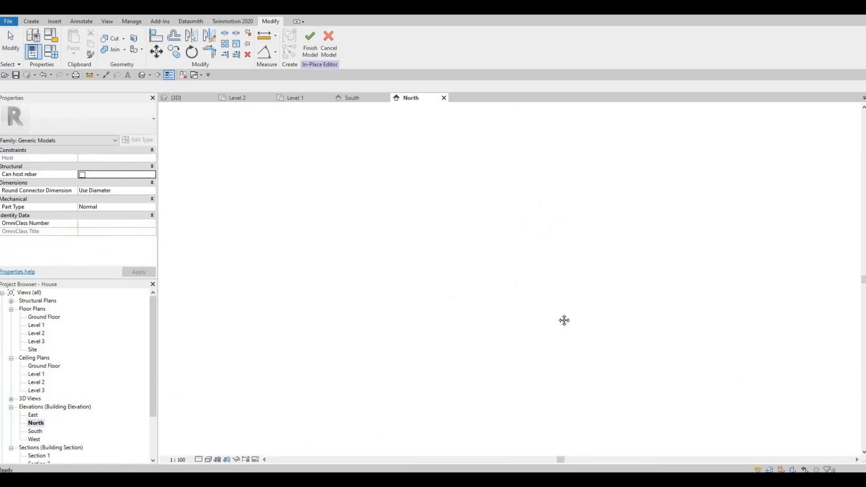
Start an in-place Extrusion on the exterior wall's plane and sketch a rectangle along the Level 2 floor edge in the North elevation
scroll(537, 273, up, 3)
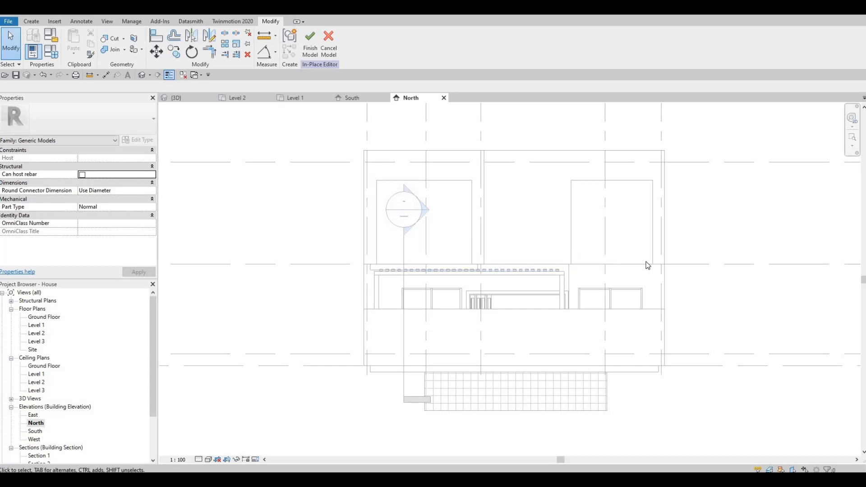
click(31, 21)
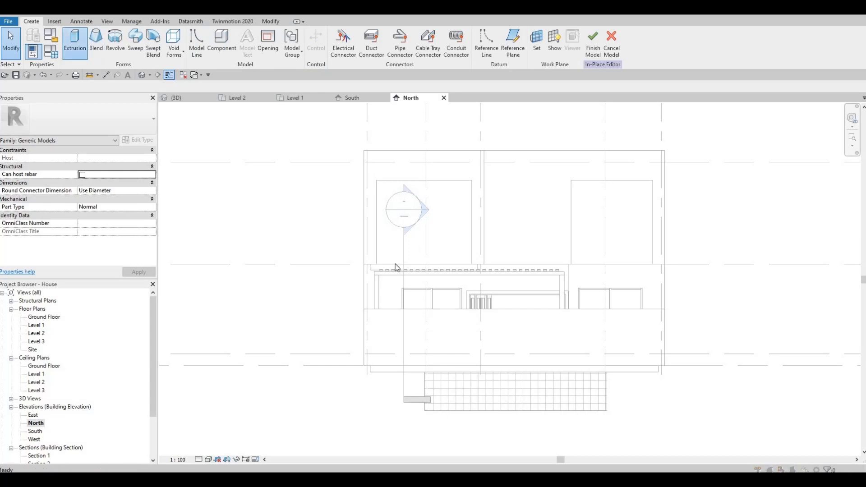
key(Return)
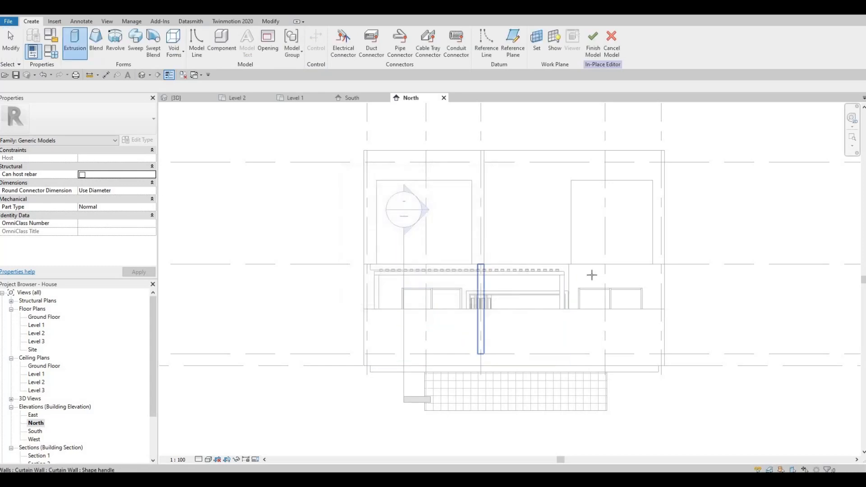
scroll(591, 274, up, 5)
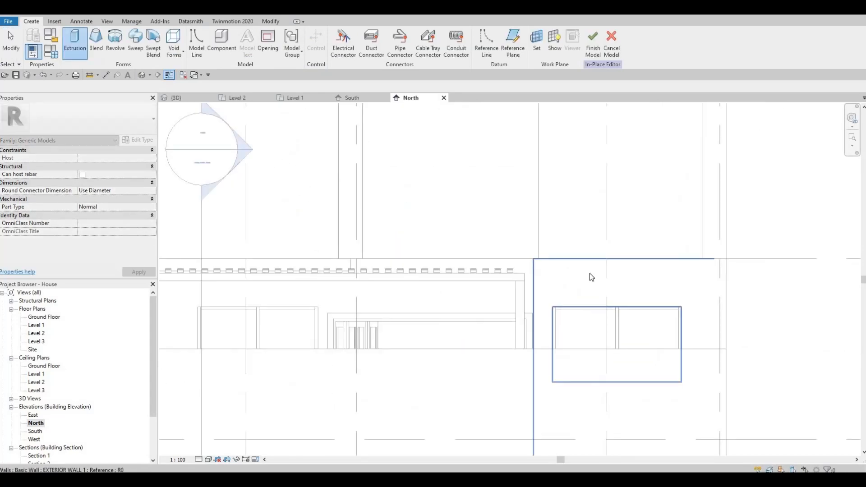
click(589, 274)
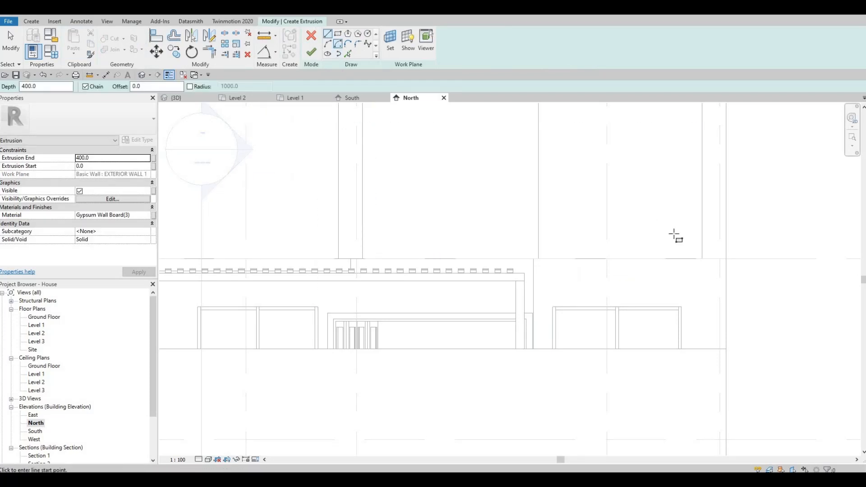
click(725, 259)
middle_drag(319, 267, 586, 280)
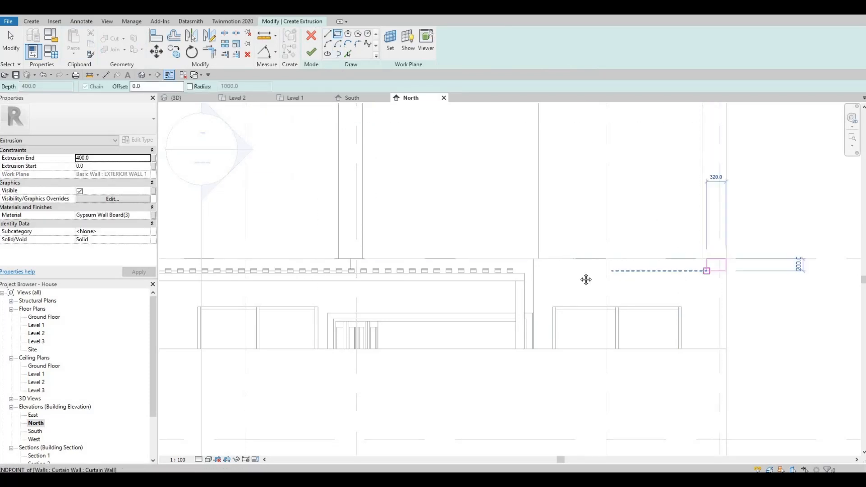
scroll(393, 283, up, 2)
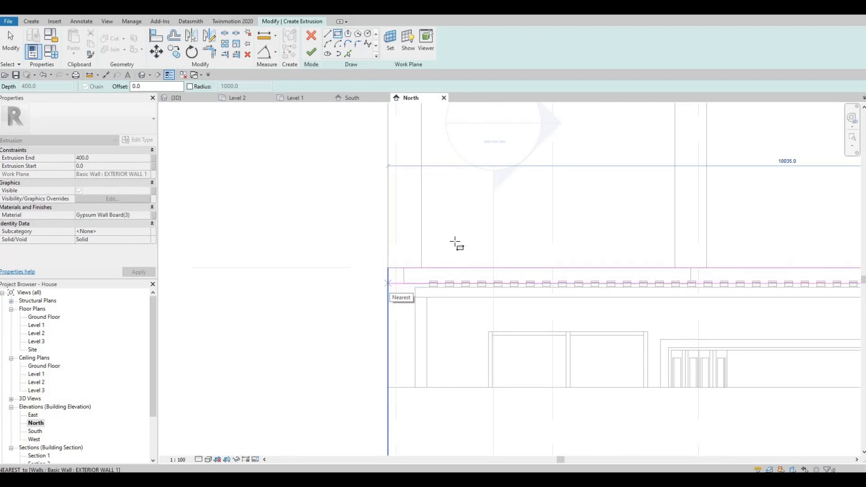
click(388, 283)
middle_drag(437, 245, 392, 230)
key(Escape)
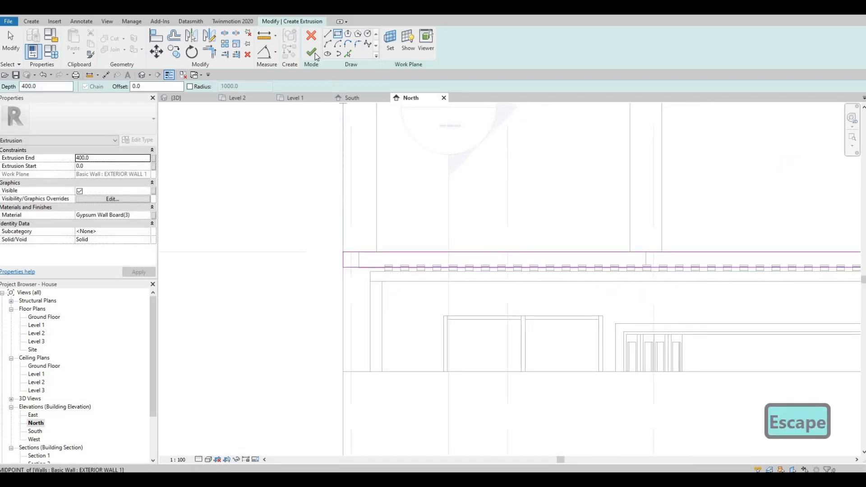
click(175, 97)
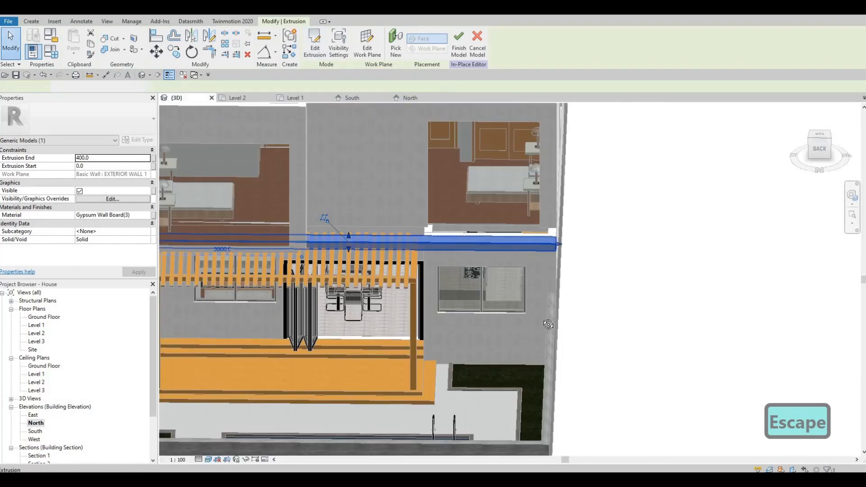
Switch to 3D and drag the soffit extrusion's back face so its start sits at -525 mm
key(Escape)
shift+middle_drag(553, 354, 699, 306)
shift+middle_drag(546, 349, 446, 246)
scroll(445, 247, up, 2)
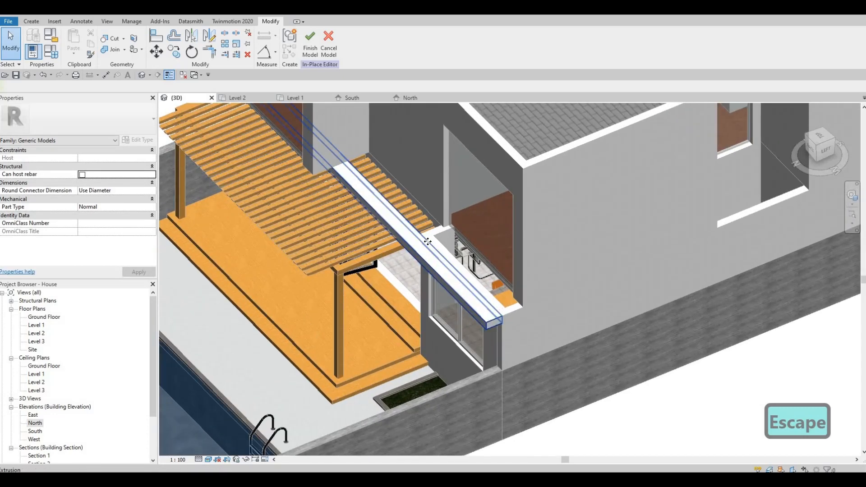
click(388, 199)
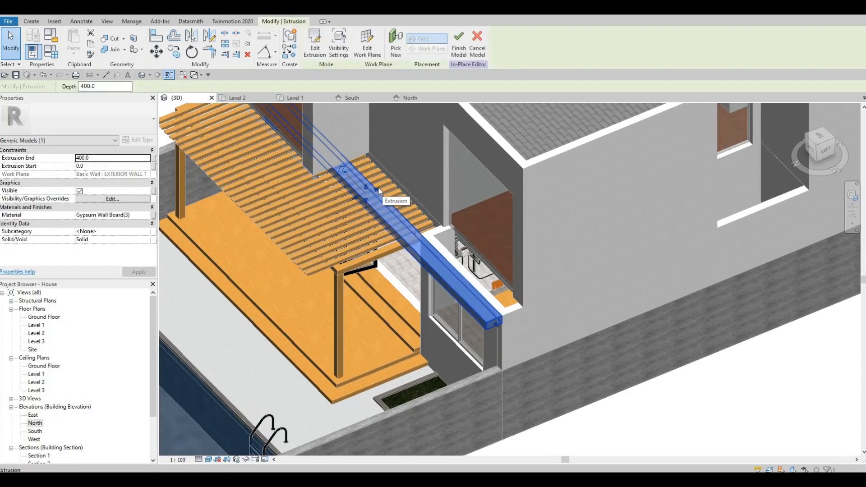
drag(399, 183, 477, 246)
shift+middle_drag(476, 246, 533, 163)
middle_drag(251, 230, 423, 221)
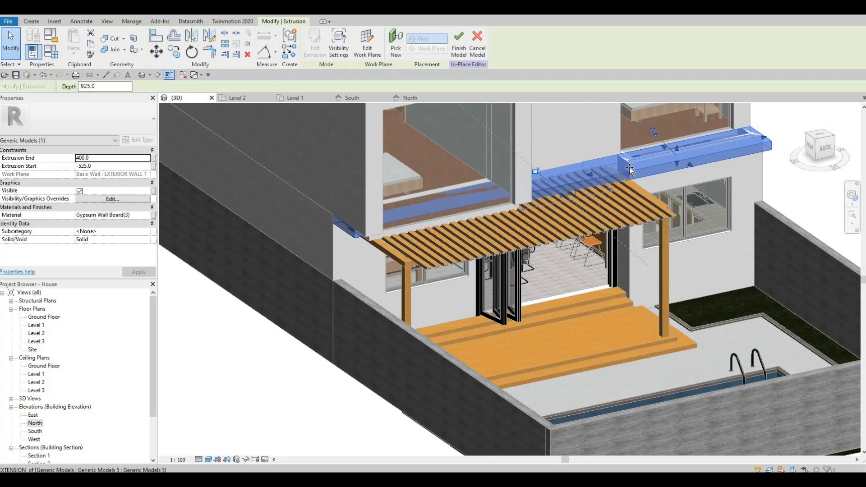
mouse_move(662, 186)
shift+middle_down()
mouse_move(689, 149)
mouse_move(662, 185)
shift+middle_up()
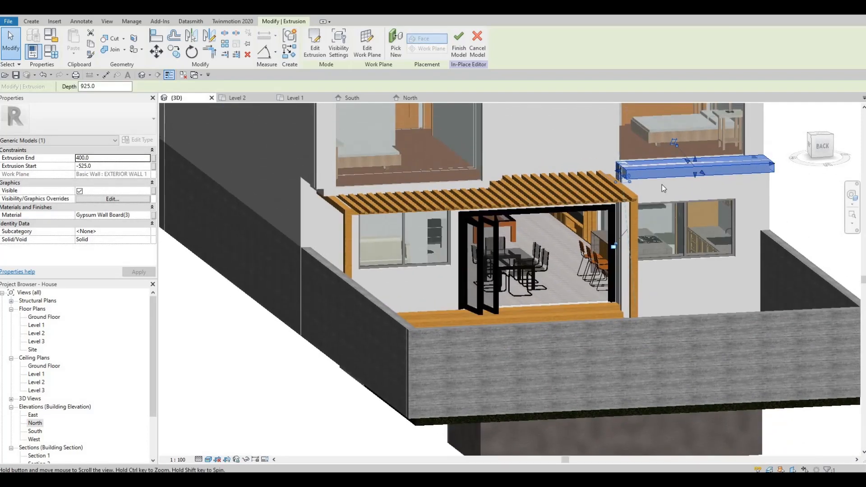
Orbit around the house in 3D to examine the new soffit under the bedroom
key(Escape)
shift+middle_drag(638, 250, 622, 218)
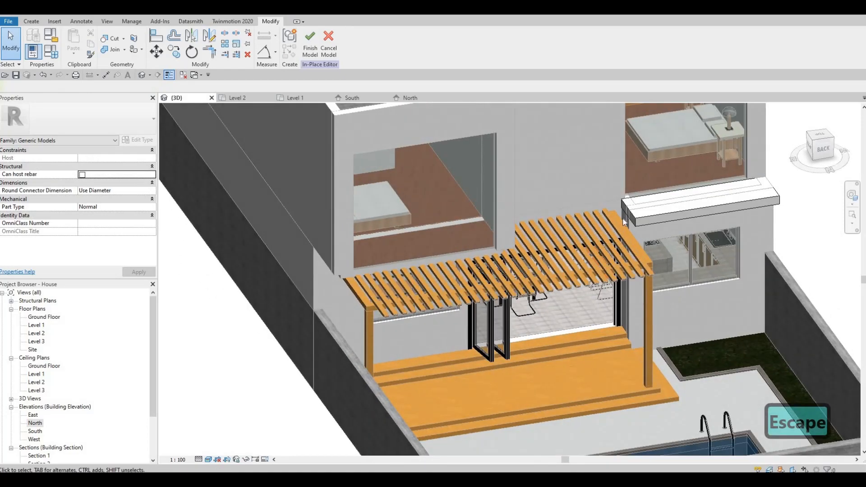
shift+middle_drag(637, 341, 632, 342)
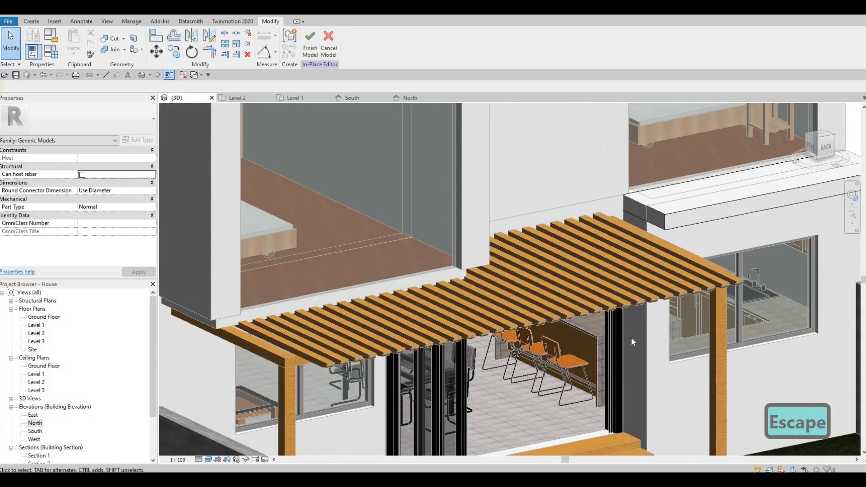
key(Escape)
key(Escape)
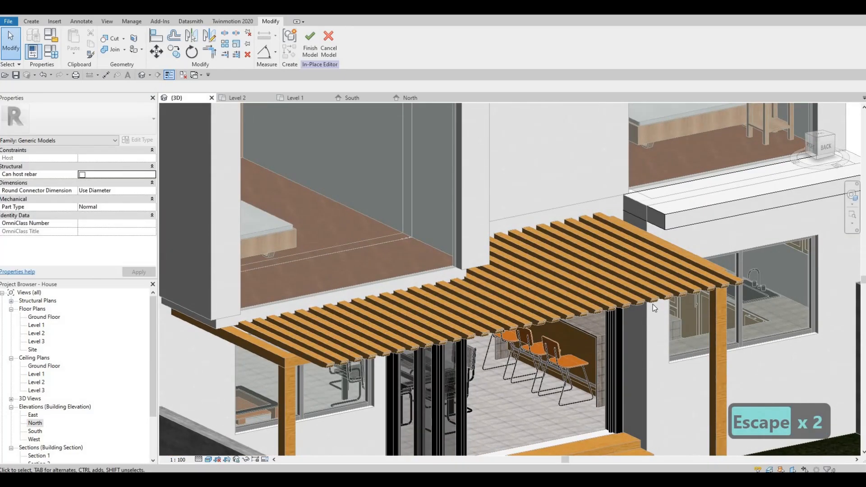
shift+middle_drag(653, 304, 709, 248)
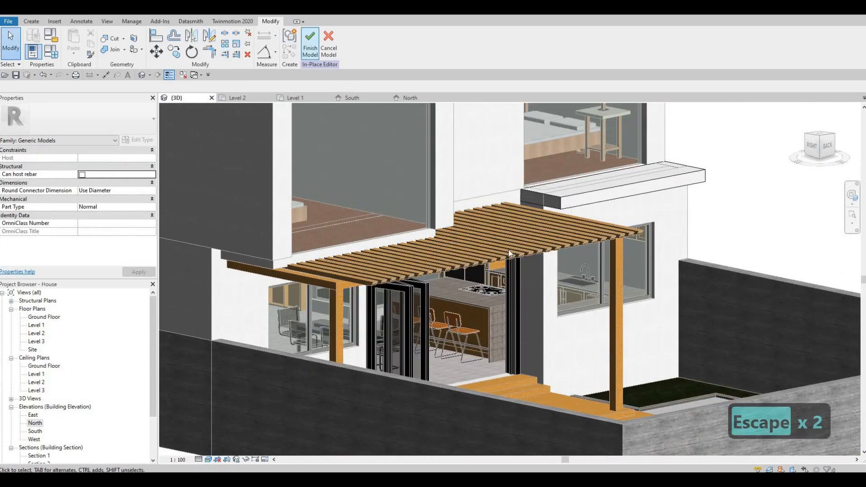
key(Escape)
Try to attach the top of the exterior wall below the soffit to the Level 2 floor
click(532, 273)
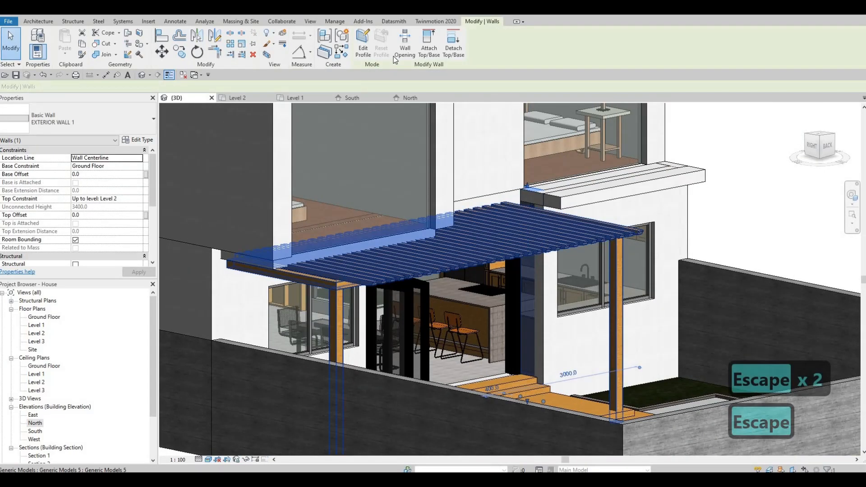
click(429, 45)
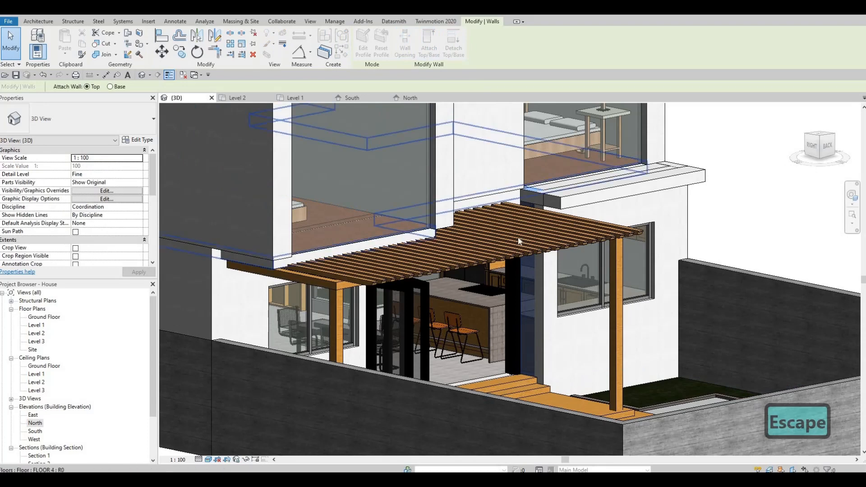
scroll(518, 238, up, 3)
click(594, 265)
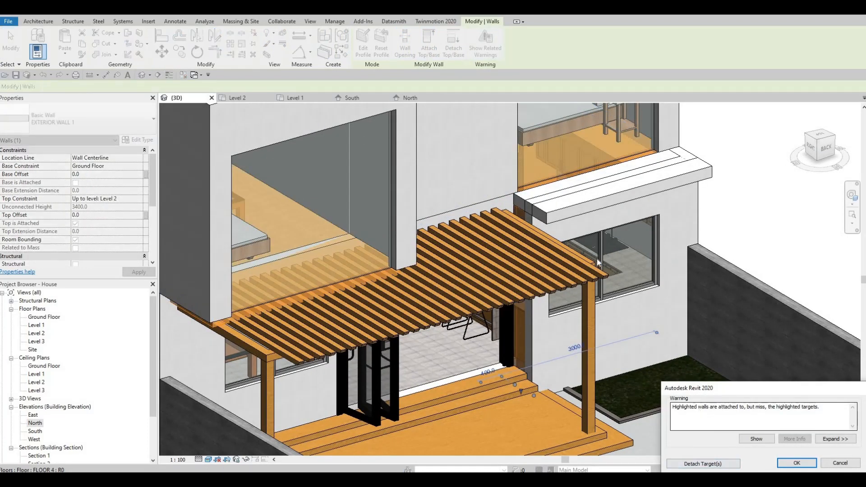
key(Escape)
key(Escape)
key(Escape)
Select the exterior wall under the soffit again and attach its top to the Level 2 floor
scroll(535, 210, up, 4)
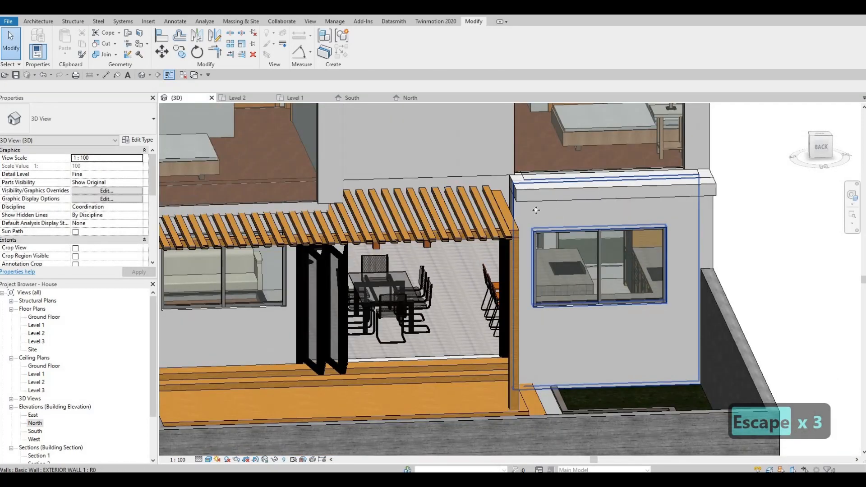
click(536, 210)
shift+middle_drag(602, 257, 388, 89)
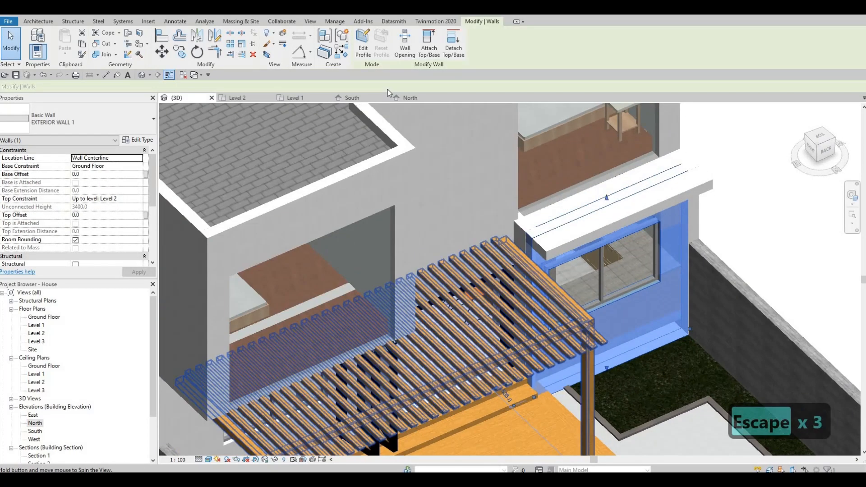
click(429, 46)
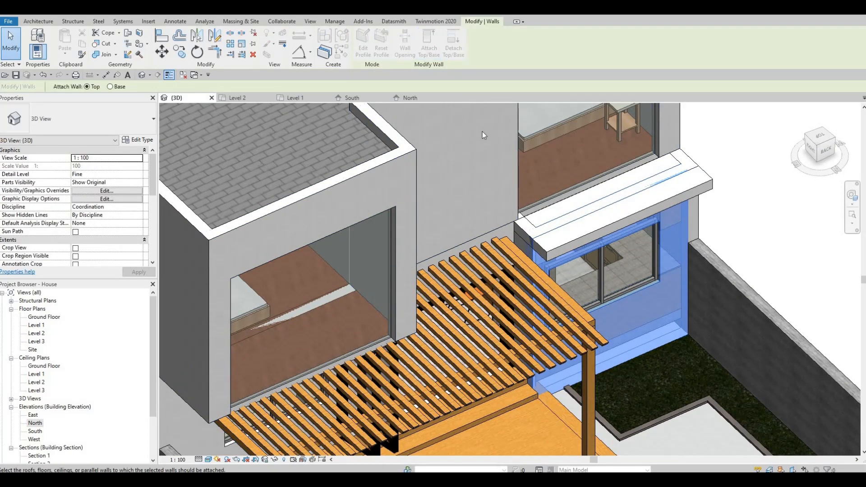
click(598, 171)
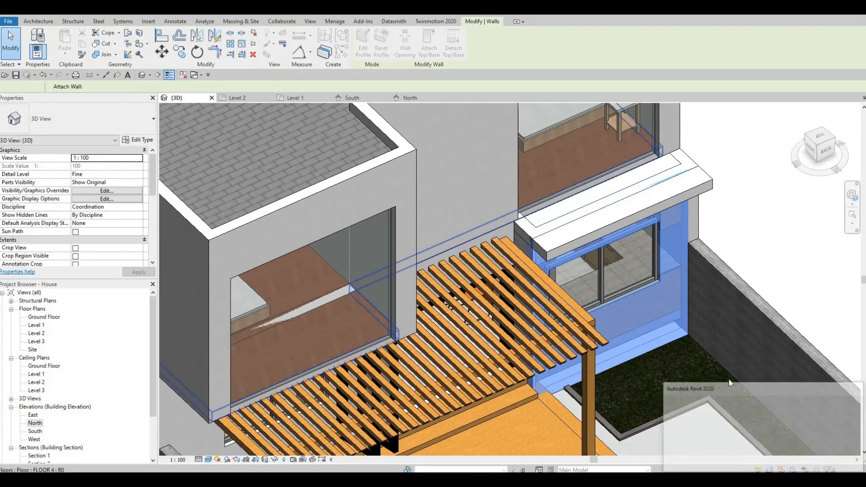
key(Escape)
key(Escape)
Select the soffit model and examine it in 3D and in the North elevation
shift+middle_drag(575, 283, 694, 275)
shift+middle_drag(657, 253, 691, 239)
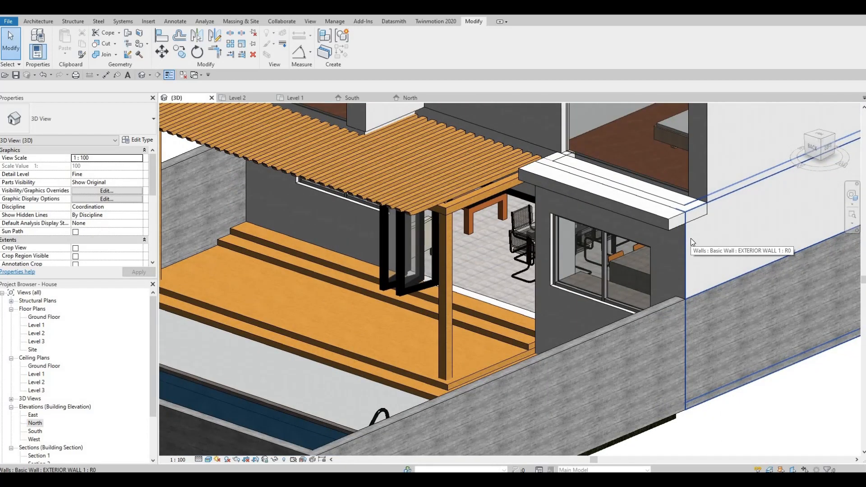
key(Escape)
key(Escape)
key(Escape)
click(616, 211)
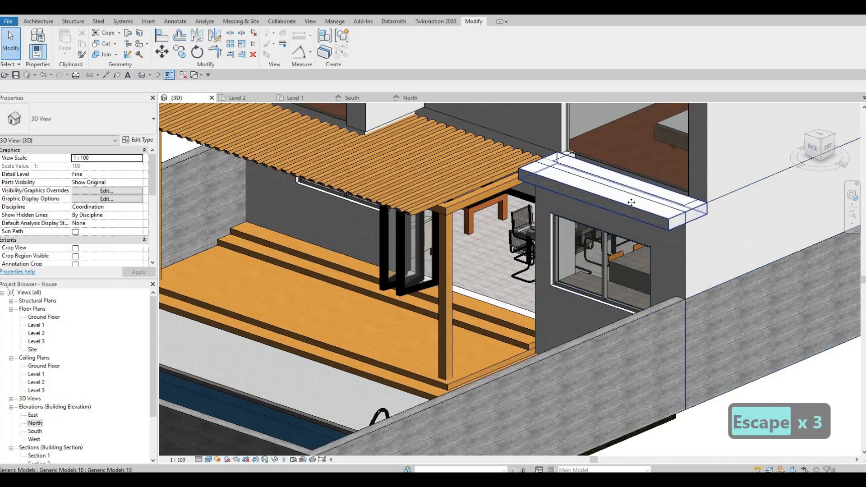
shift+middle_drag(520, 246, 159, 197)
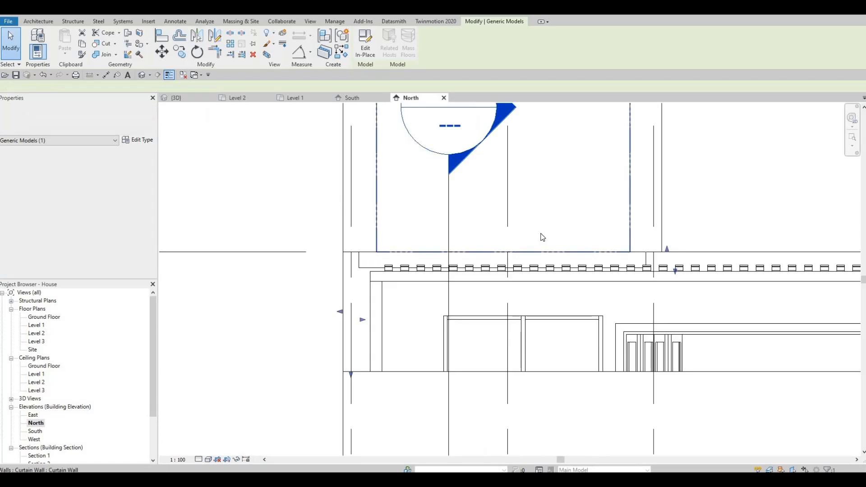
scroll(544, 216, down, 5)
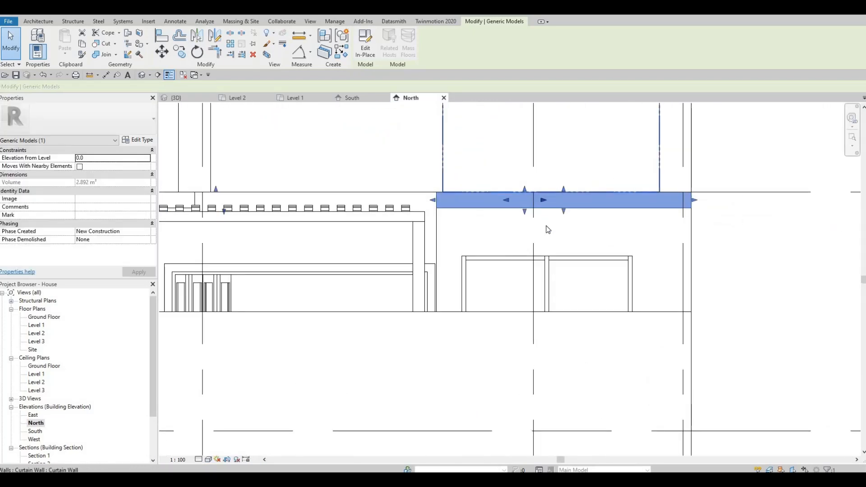
scroll(547, 226, up, 1)
key(Escape)
click(532, 213)
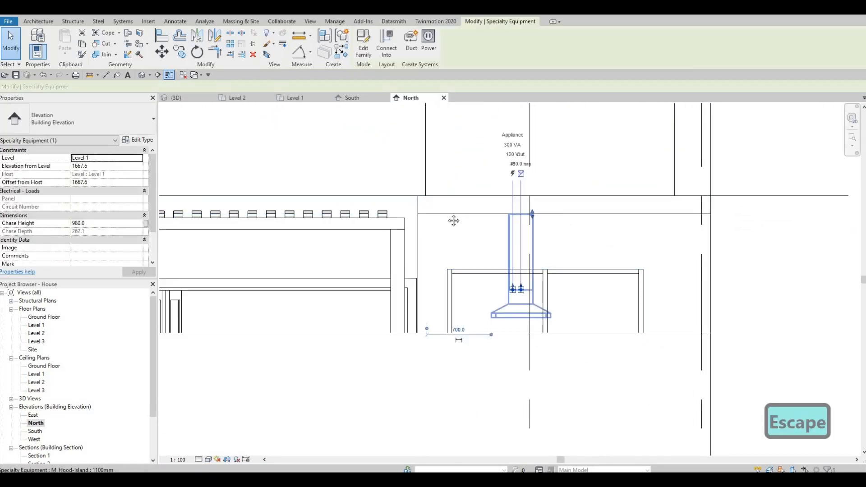
middle_drag(557, 195, 582, 189)
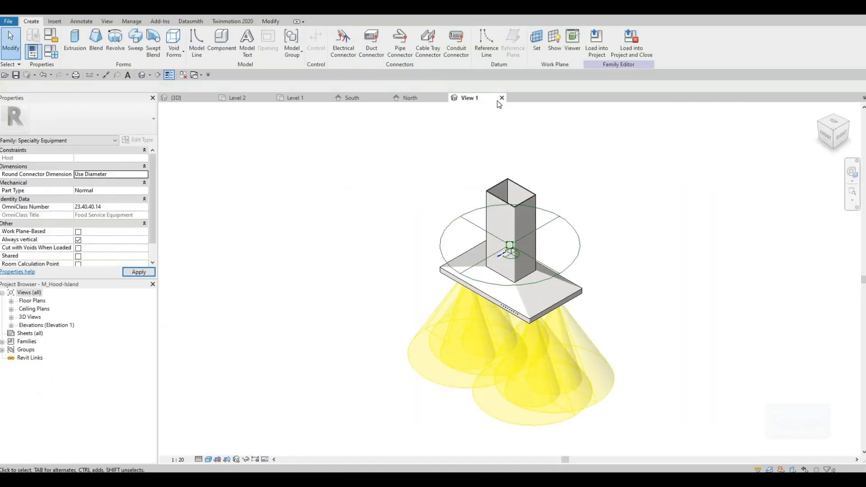
click(501, 98)
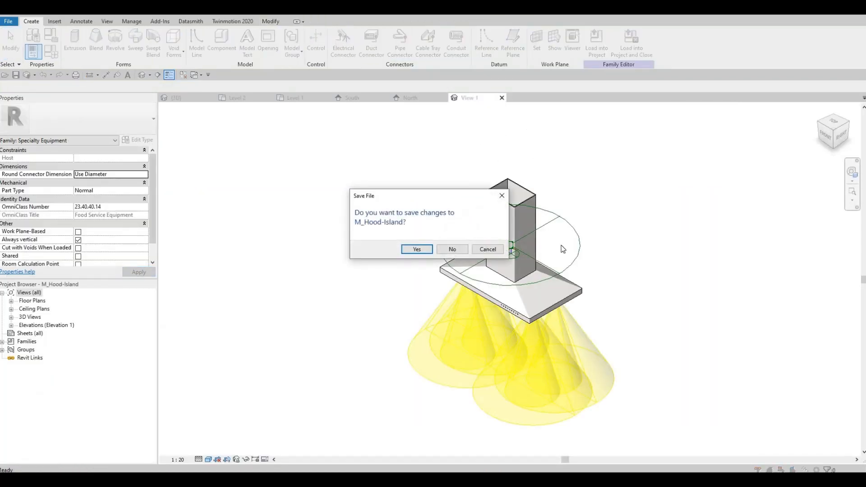
key(Return)
key(Escape)
Select the soffit in the North elevation and cycle through the overlapping elements beneath it
key(Escape)
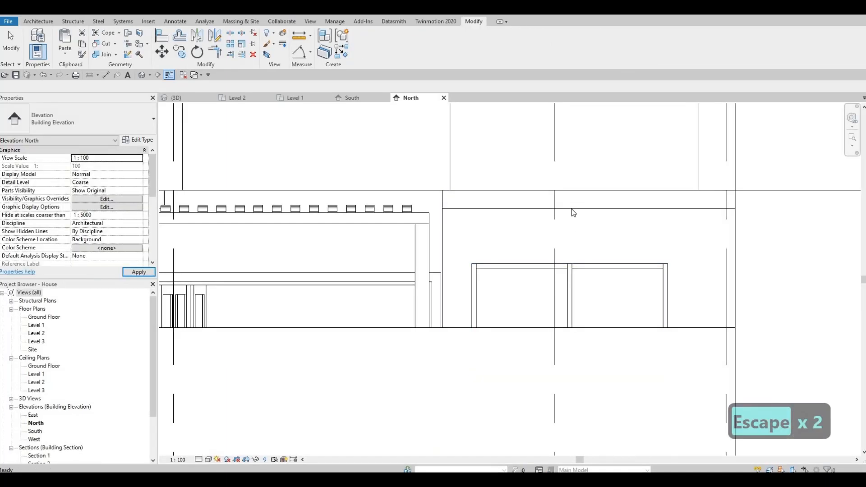
click(489, 196)
key(Escape)
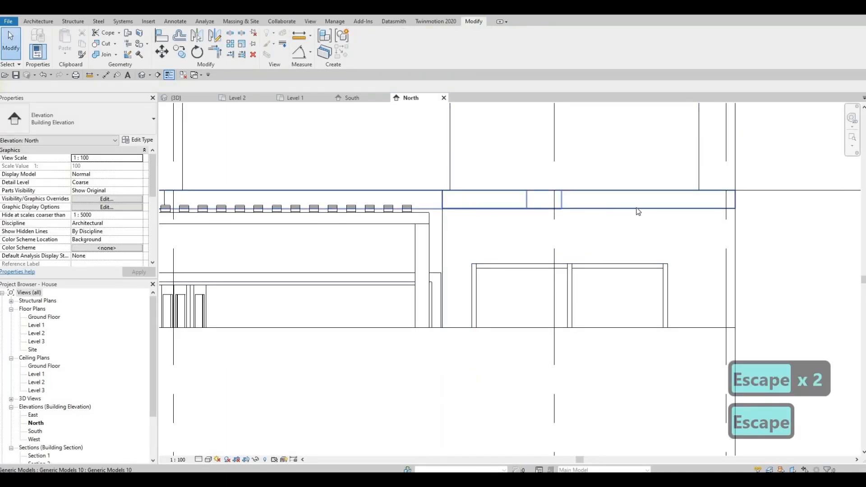
key(Tab)
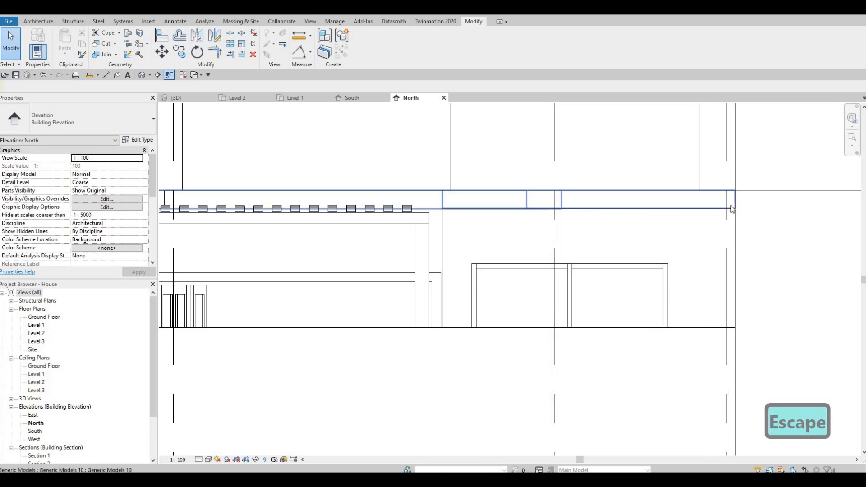
key(Tab)
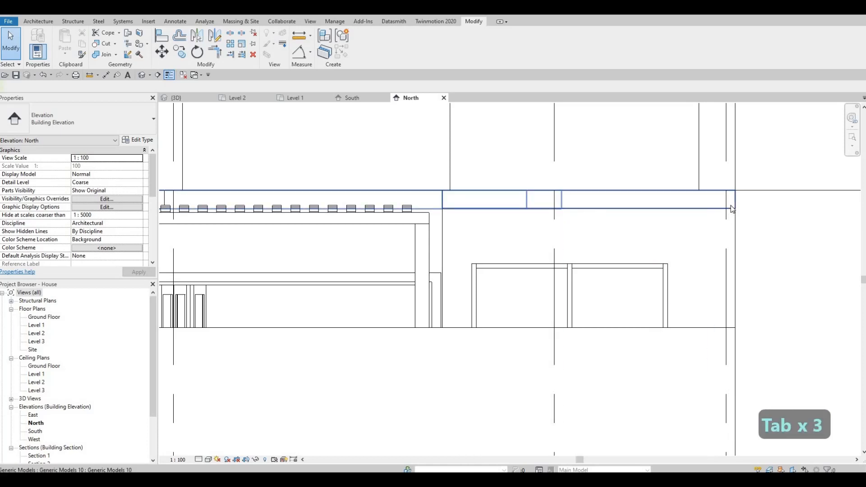
key(Tab)
key(Escape)
key(Escape)
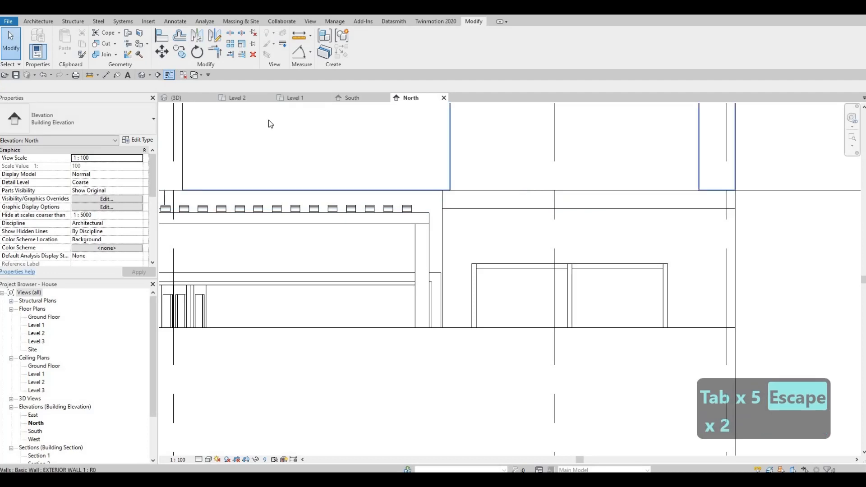
Edit the soffit in place and set its extrusion thickness to 200 mm in the North elevation
click(176, 97)
double_click(423, 230)
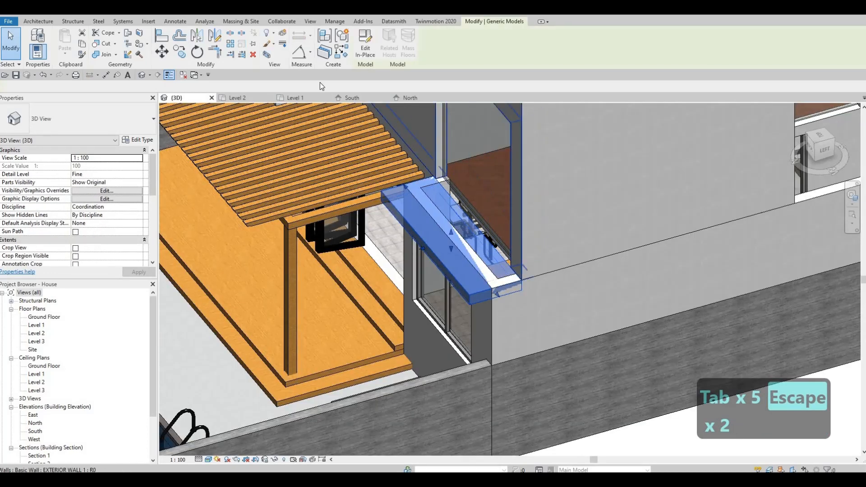
click(410, 98)
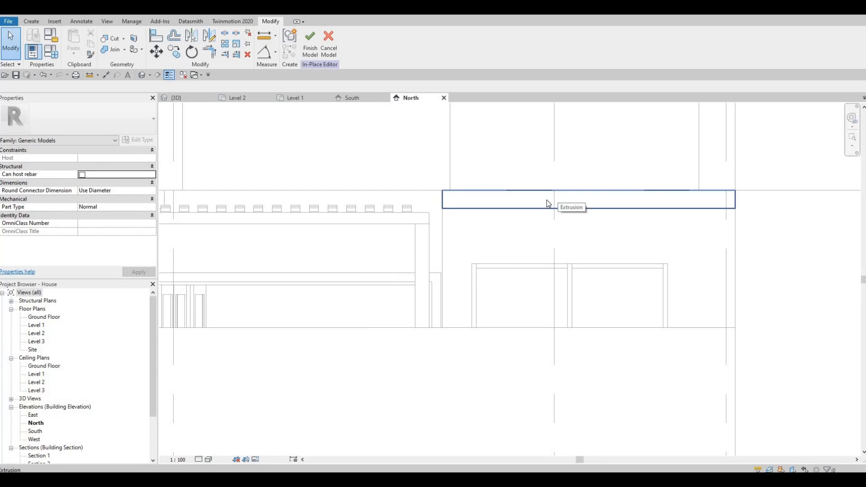
click(695, 205)
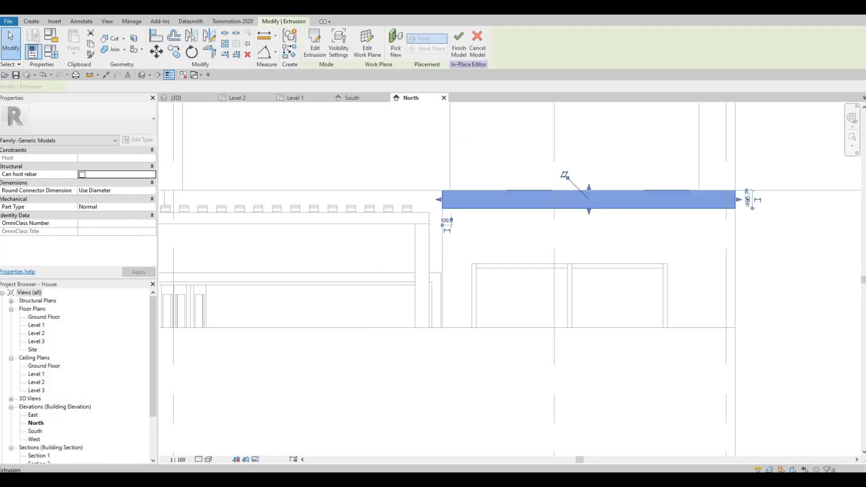
click(747, 200)
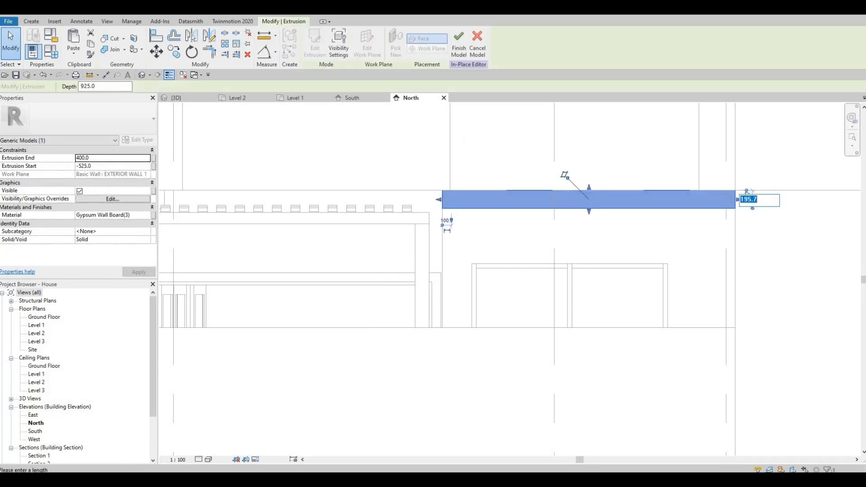
key(Return)
key(Escape)
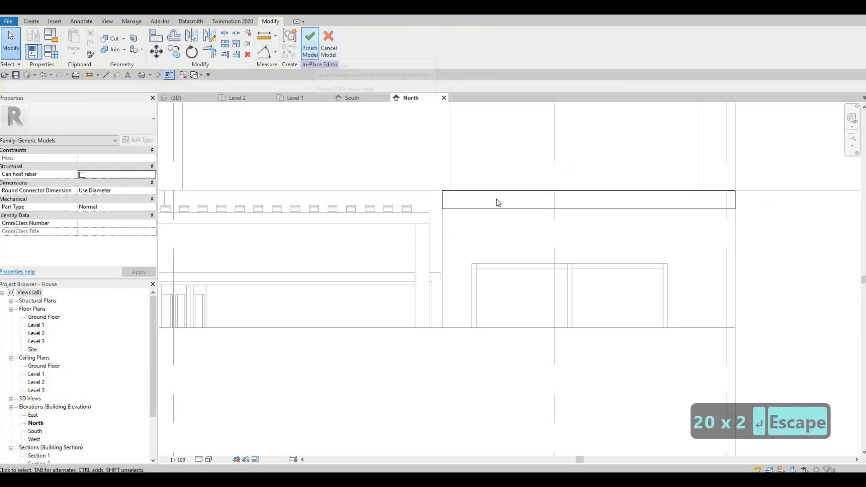
Align the top edge of the soffit extrusion with the edge of the Level 2 element above it
scroll(329, 170, up, 4)
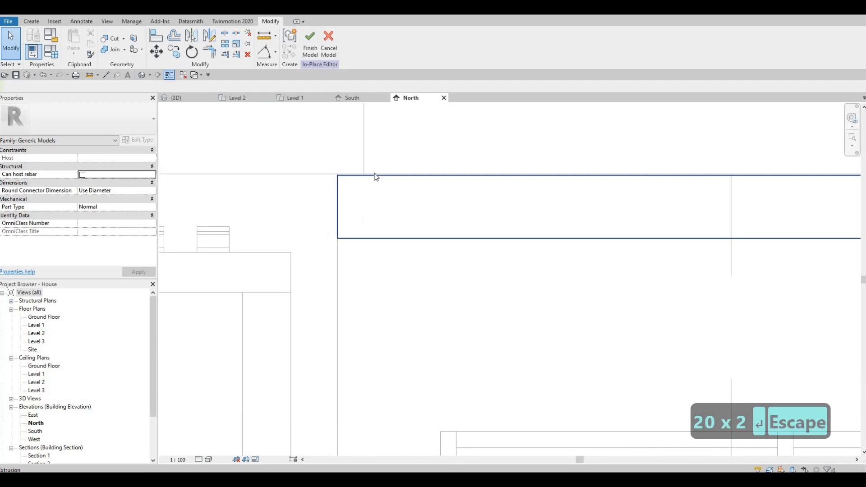
key(a)
key(l)
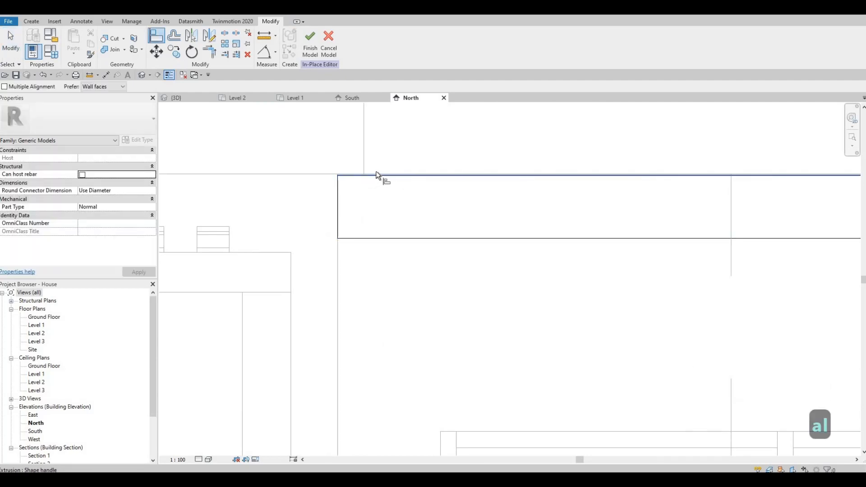
click(367, 174)
scroll(375, 178, up, 3)
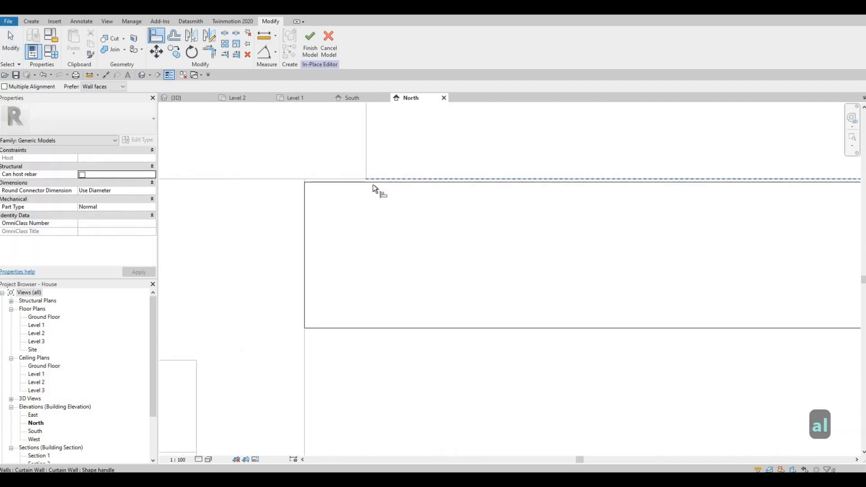
click(359, 182)
scroll(588, 234, down, 3)
middle_drag(621, 234, 559, 201)
key(Escape)
key(Escape)
Select the soffit extrusion and inspect it in the North elevation before leaving the in-place editor
click(573, 192)
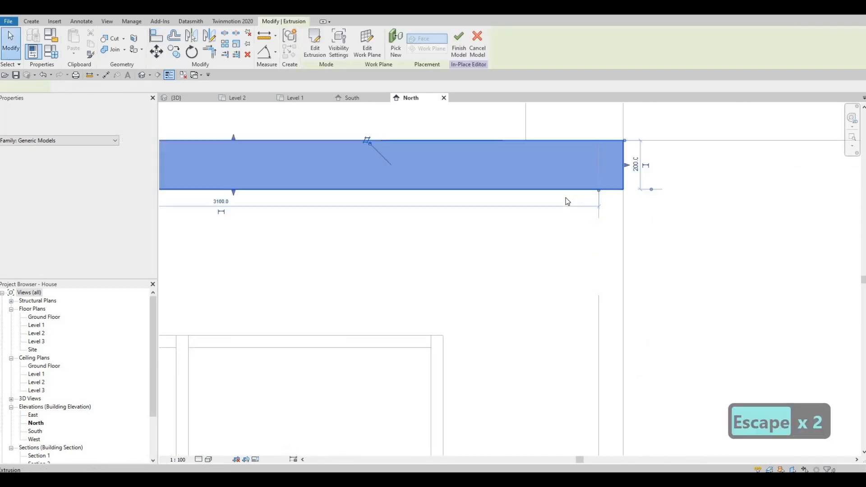
middle_drag(461, 197, 516, 206)
scroll(387, 180, down, 2)
middle_drag(383, 180, 611, 228)
key(Escape)
scroll(591, 191, down, 2)
scroll(603, 224, down, 1)
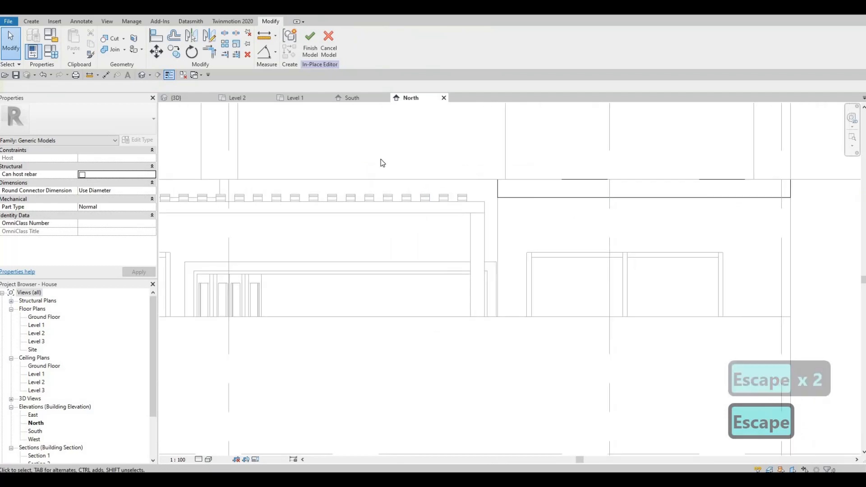
middle_drag(381, 162, 366, 179)
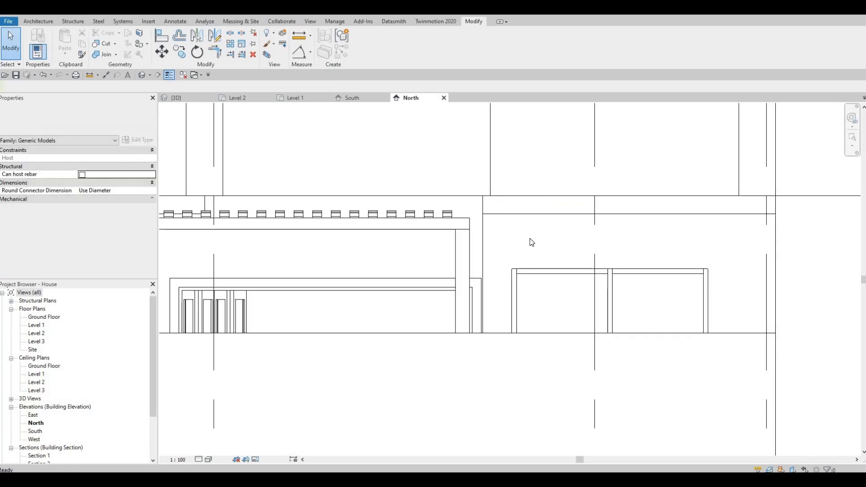
Drag the top of the exterior wall under the soffit down to the soffit's underside, a -200 mm top offset
click(626, 199)
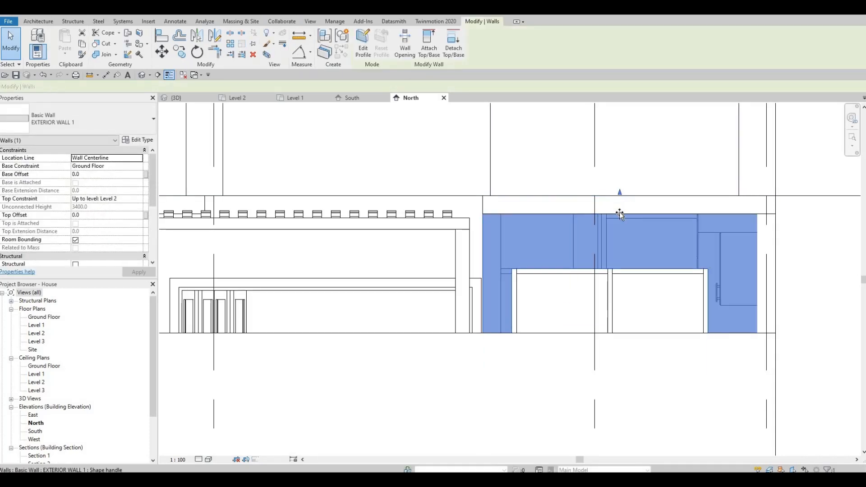
drag(619, 215, 621, 215)
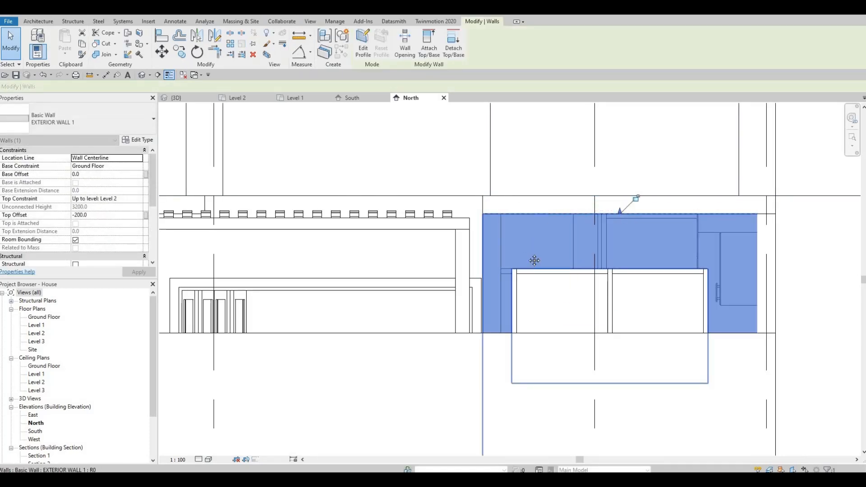
key(Escape)
middle_drag(447, 179, 514, 250)
middle_drag(689, 252, 570, 211)
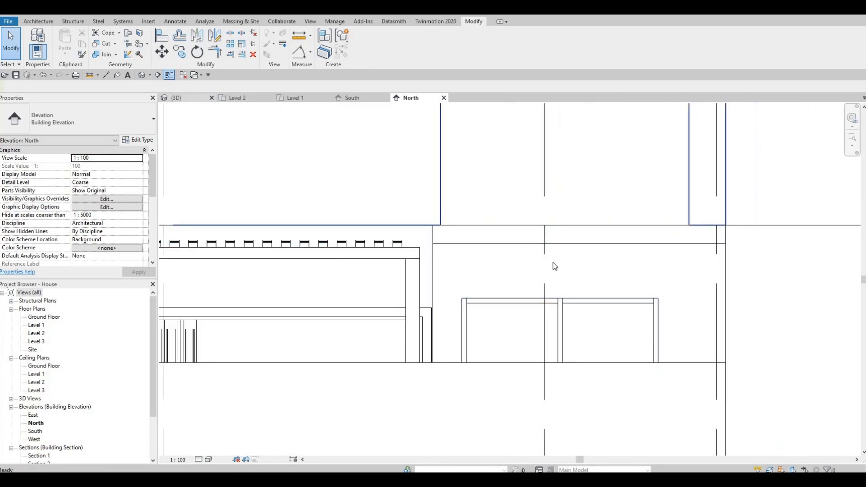
Try to align the soffit's end face with the wall face in the 3D view
key(ctrl+Tab)
shift+middle_drag(723, 249, 536, 189)
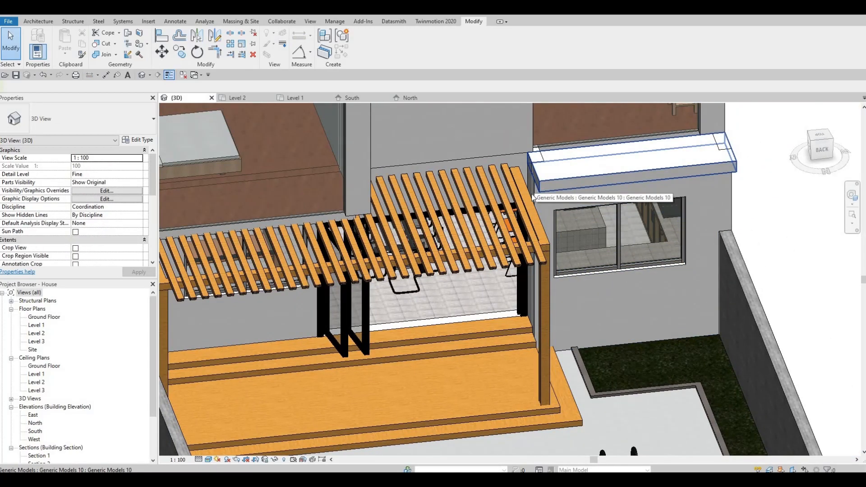
scroll(534, 197, down, 2)
scroll(561, 204, up, 4)
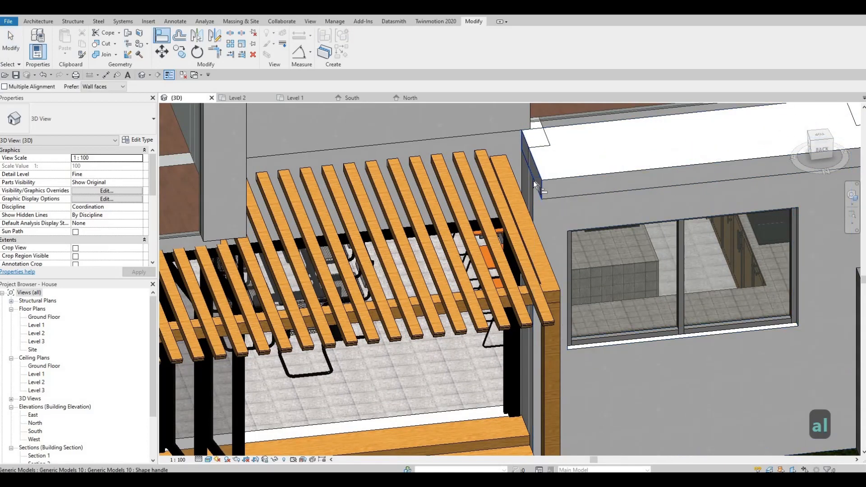
key(Tab)
key(Tab)
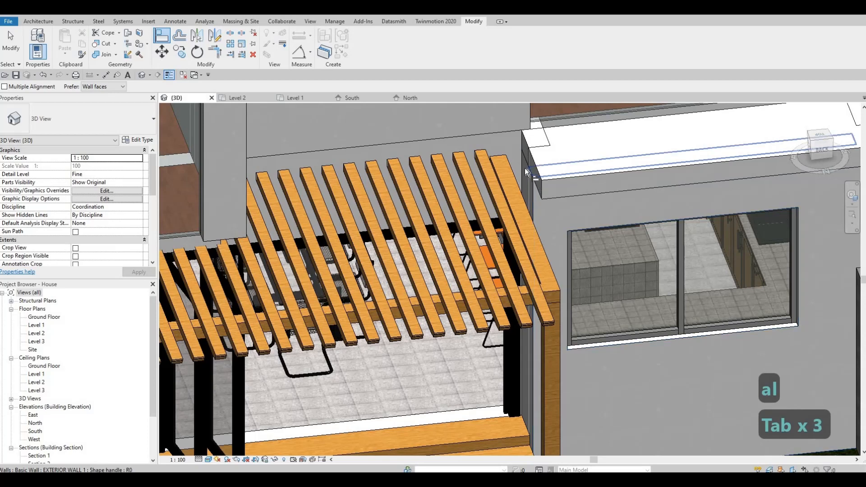
key(Tab)
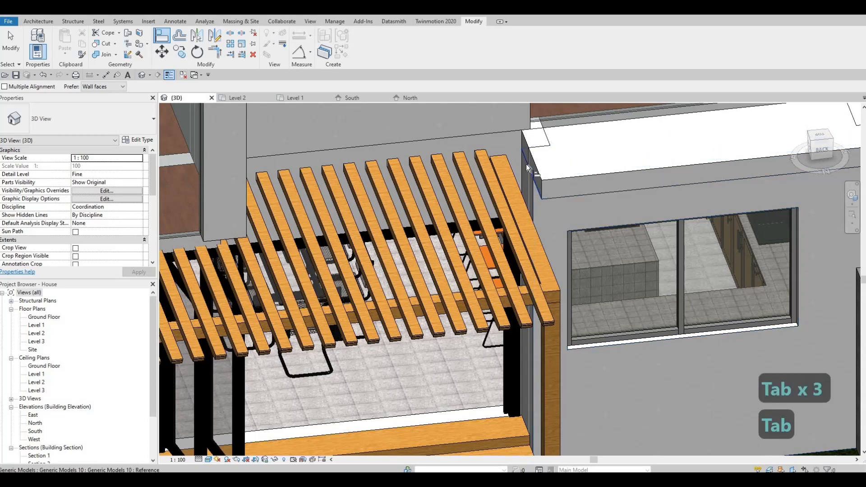
key(Tab)
key(Tab)
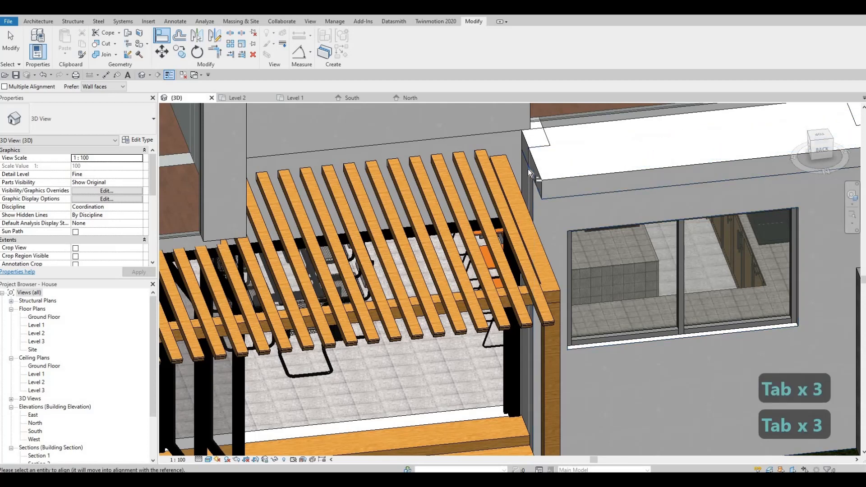
key(Tab)
key(Tab)
key(Tab)
key(Tab)
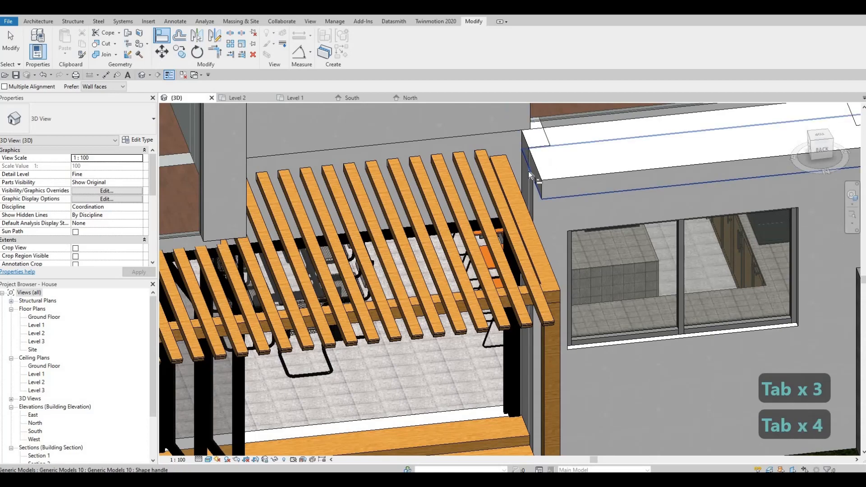
key(Tab)
Orbit closer to the soffit's end and try the alignment again
shift+middle_drag(622, 160, 608, 270)
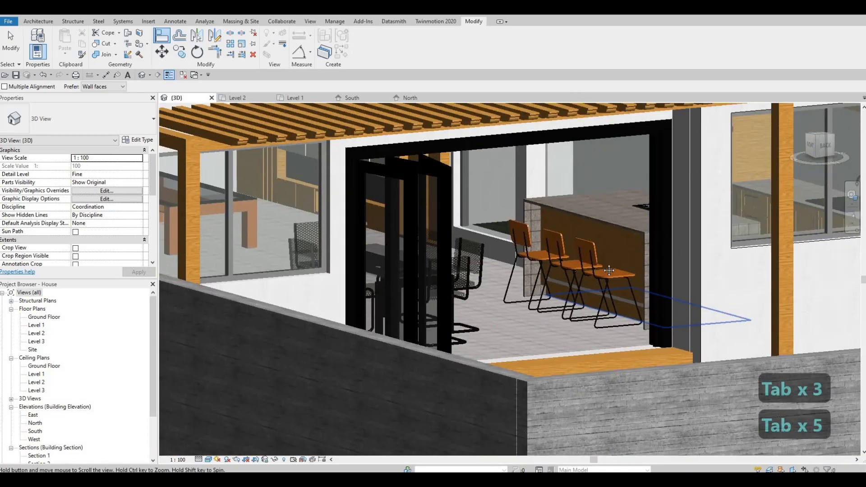
scroll(629, 167, down, 3)
middle_drag(629, 167, 619, 196)
scroll(622, 199, up, 4)
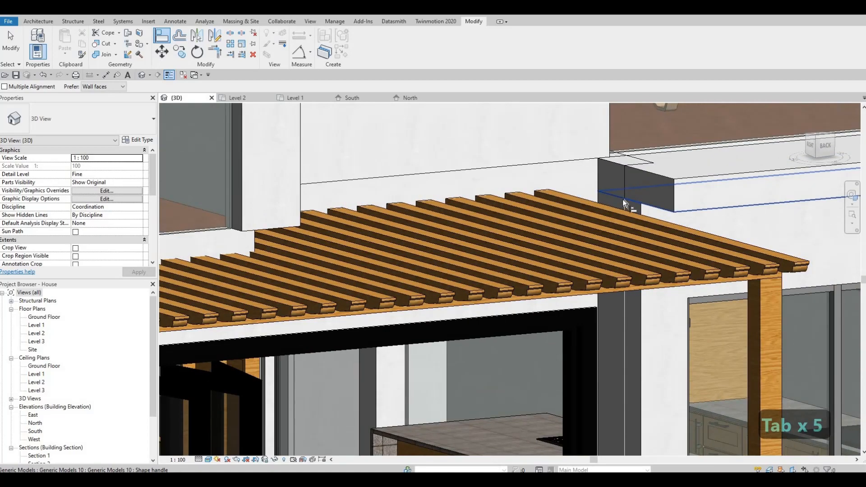
key(Tab)
key(Tab)
key(Tab)
key(Tab)
key(Escape)
key(Escape)
Align the soffit's end face with the face of the exterior wall below it
click(618, 160)
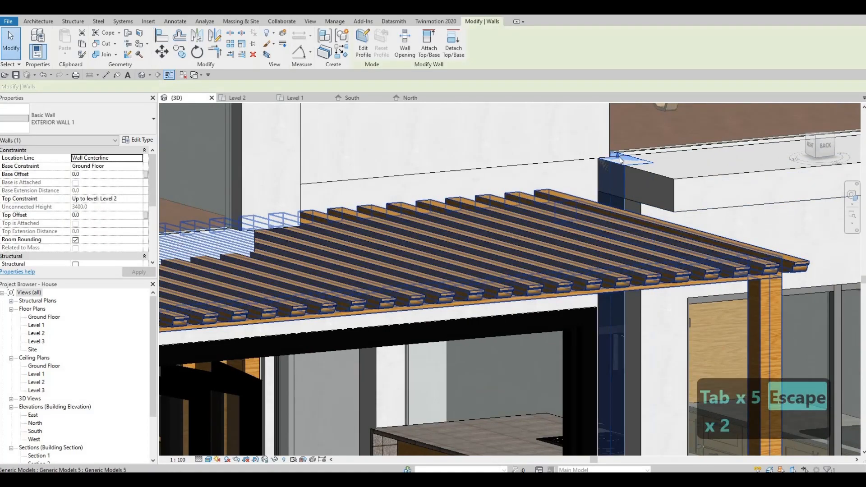
drag(618, 187, 632, 207)
scroll(630, 208, up, 3)
key(Escape)
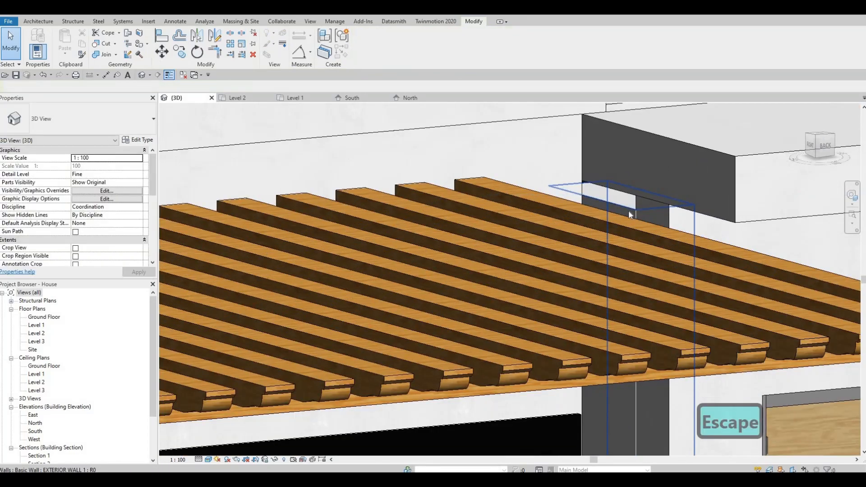
key(a)
key(l)
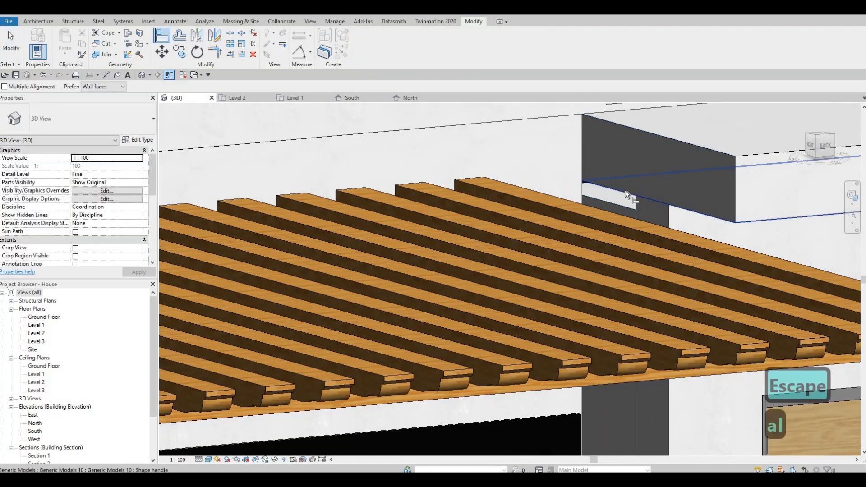
key(Tab)
key(Tab)
key(Tab)
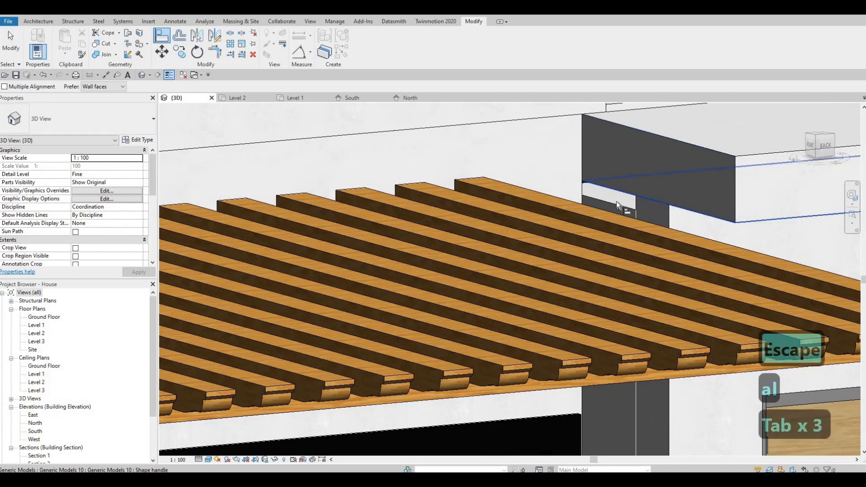
click(616, 201)
click(616, 222)
key(Escape)
key(Escape)
Orbit around the house in 3D to examine the soffit and the wall beneath it
scroll(616, 223, down, 3)
shift+middle_drag(617, 223, 582, 212)
scroll(616, 210, down, 2)
key(Escape)
scroll(556, 222, up, 2)
scroll(582, 213, down, 3)
key(Escape)
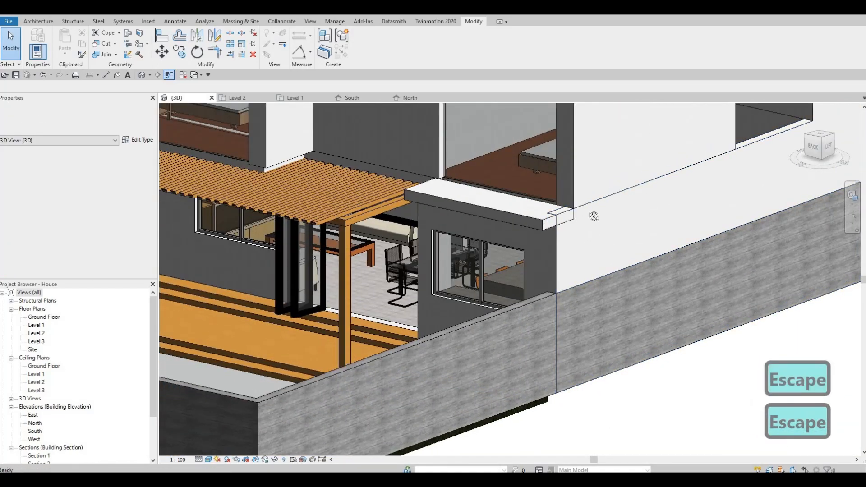
scroll(594, 228, up, 3)
shift+middle_drag(654, 240, 541, 310)
click(541, 309)
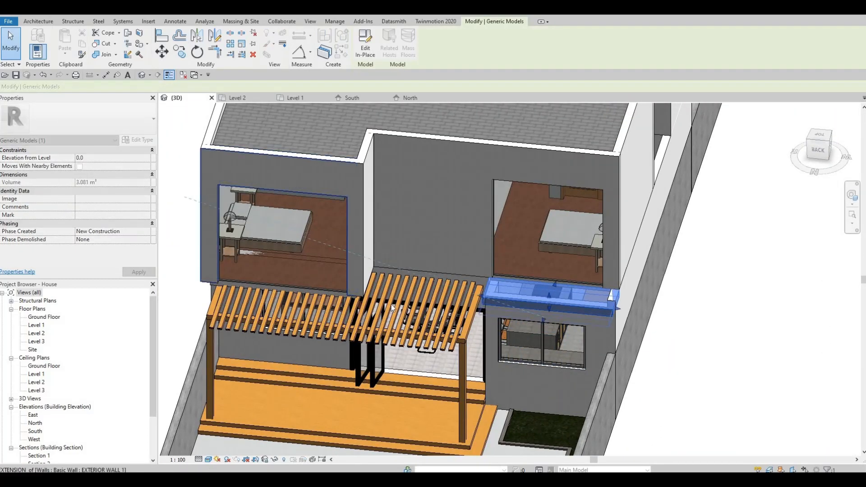
key(Escape)
shift+middle_drag(481, 289, 528, 283)
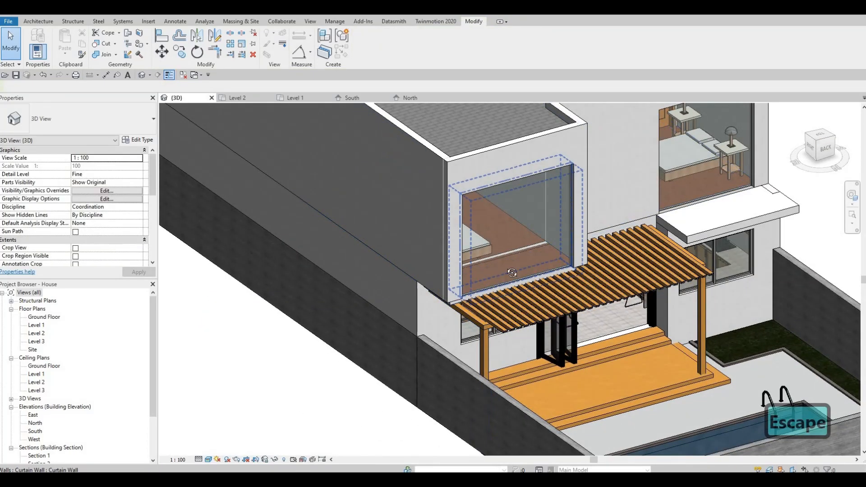
shift+middle_drag(404, 223, 721, 194)
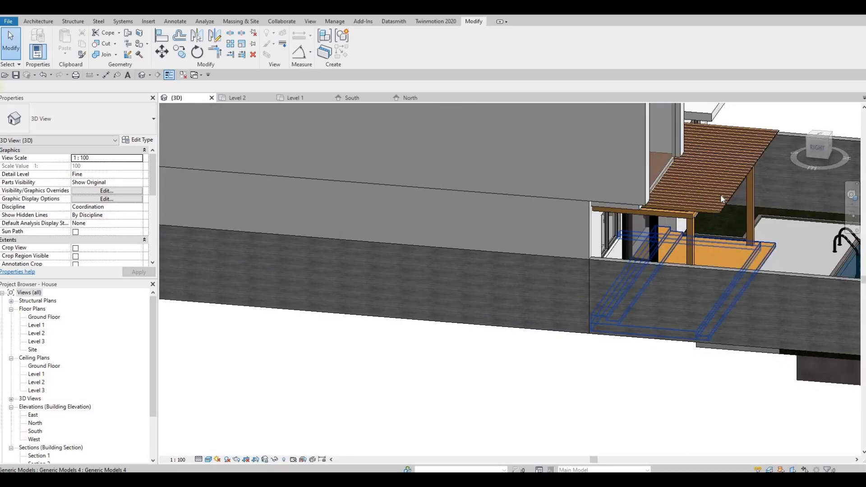
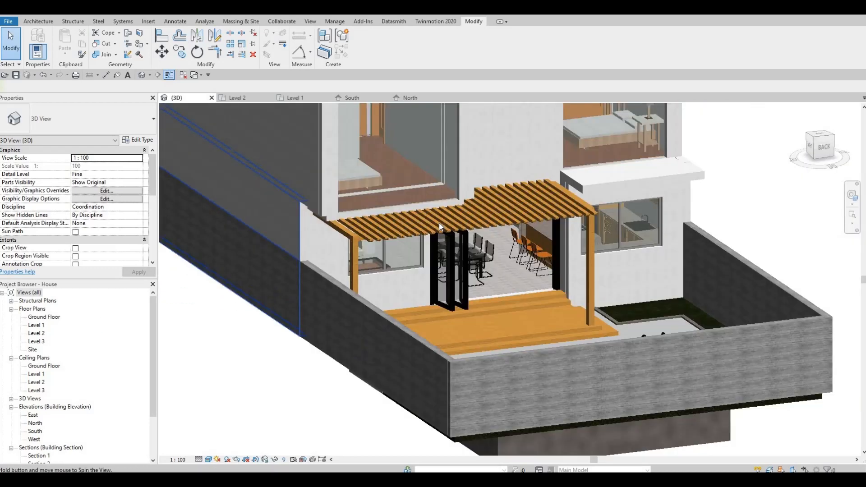
scroll(440, 223, up, 2)
click(429, 240)
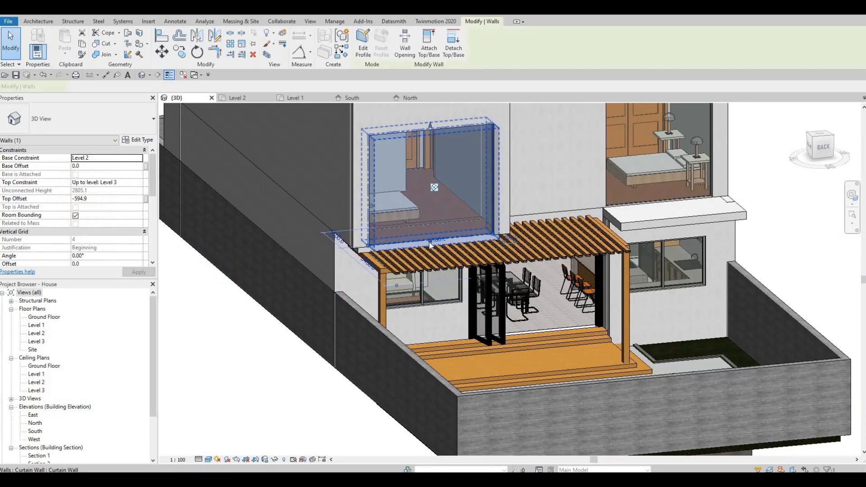
scroll(427, 243, up, 3)
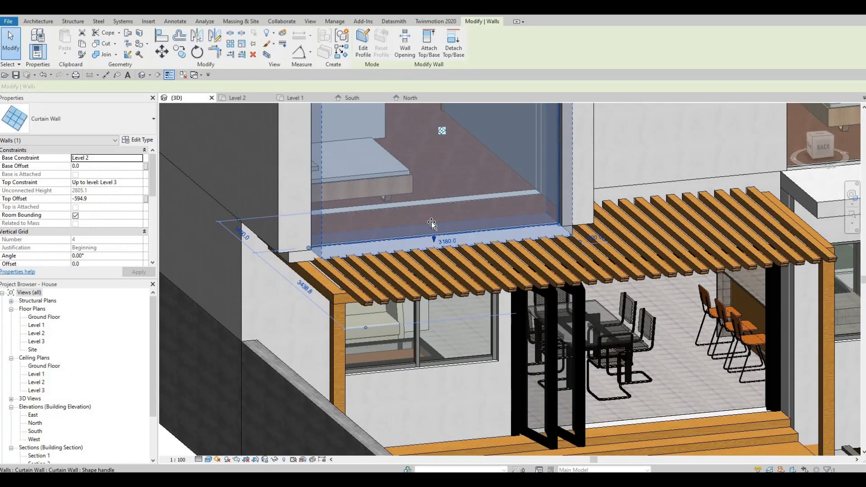
drag(431, 216, 416, 227)
key(Escape)
key(Escape)
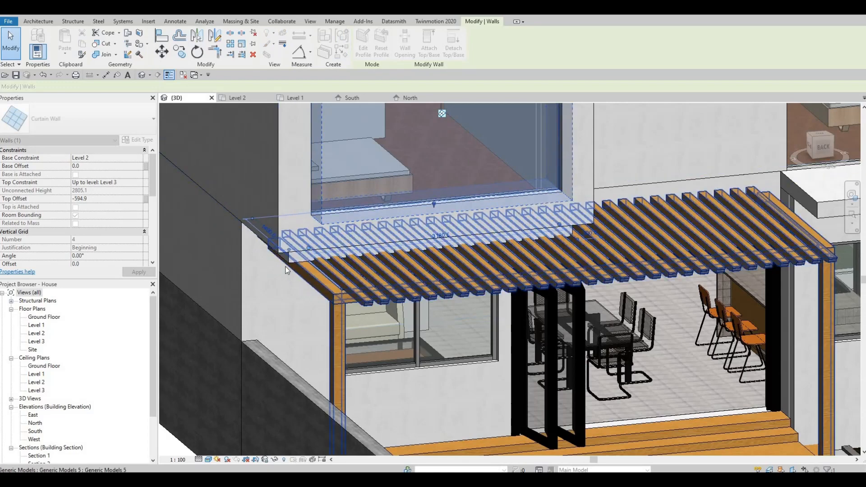
Open the soffit generic model for in-place editing and switch to the Level 2 floor plan
shift+middle_drag(471, 197, 523, 159)
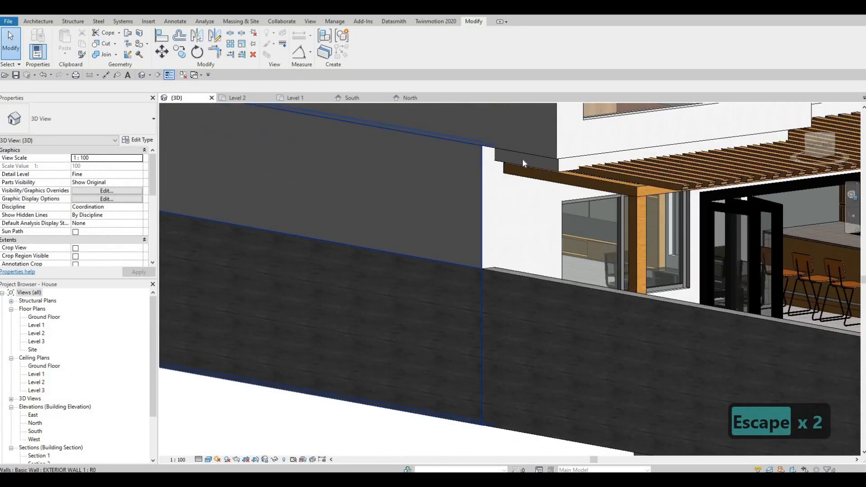
shift+middle_drag(533, 198, 476, 221)
scroll(476, 221, down, 3)
shift+middle_drag(445, 253, 428, 267)
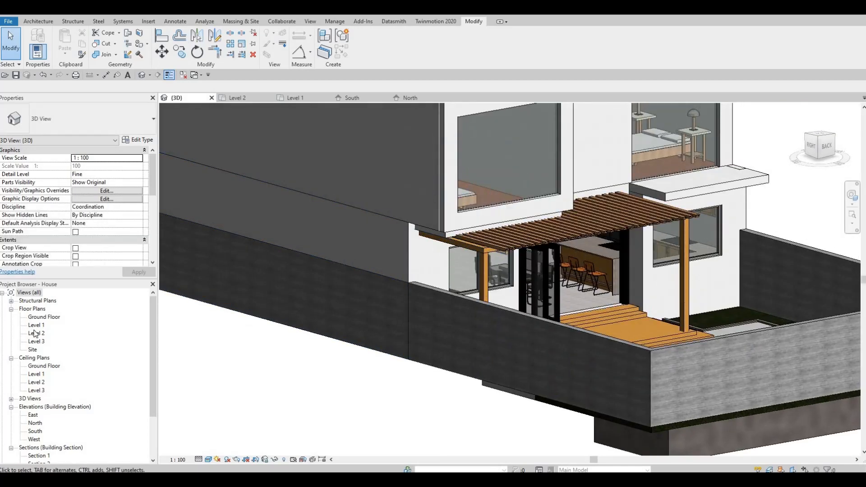
click(672, 192)
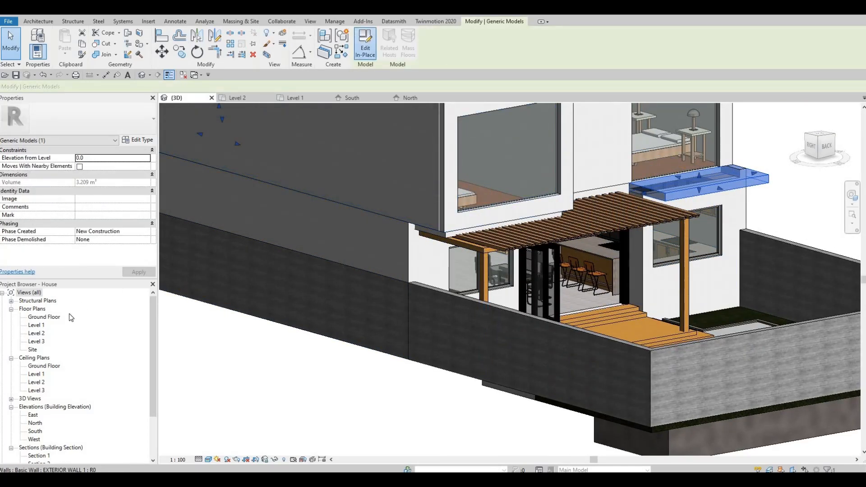
middle_drag(448, 247, 399, 257)
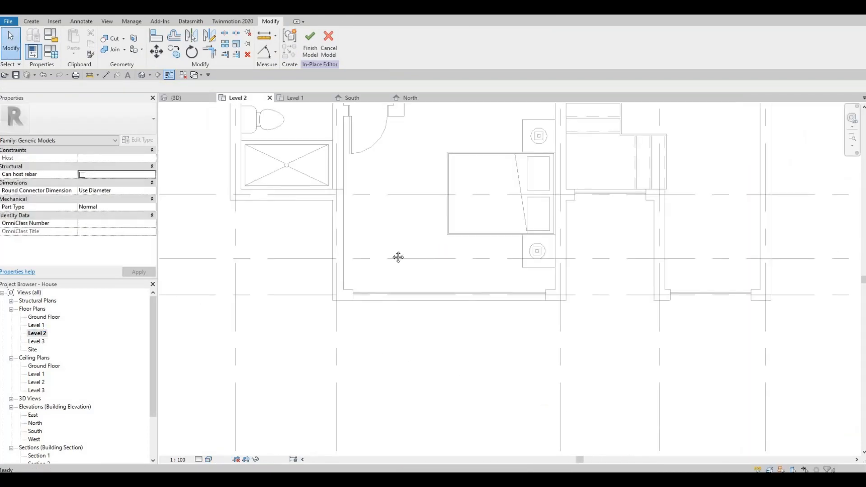
Start a new solid extrusion with a rectangular sketch about 4360 by 200 along the bedroom's front edge
scroll(424, 229, down, 3)
middle_drag(386, 349, 432, 280)
scroll(433, 280, down, 3)
middle_drag(442, 297, 390, 451)
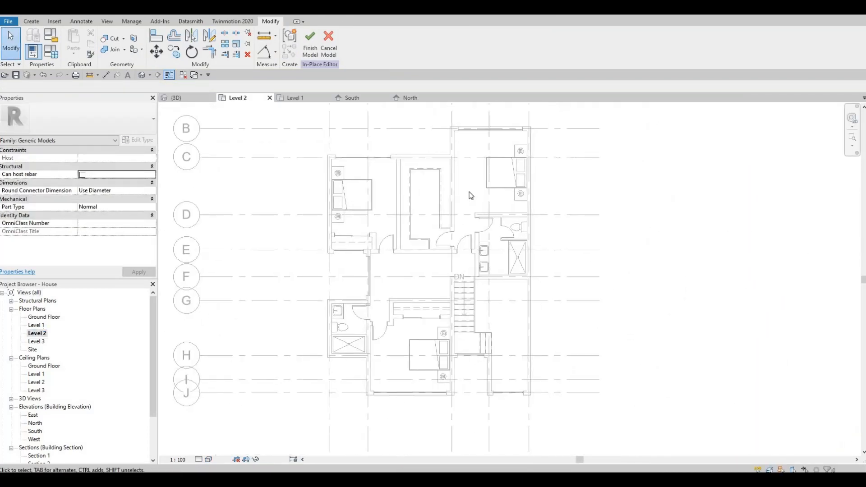
middle_drag(466, 137, 456, 225)
scroll(457, 227, up, 5)
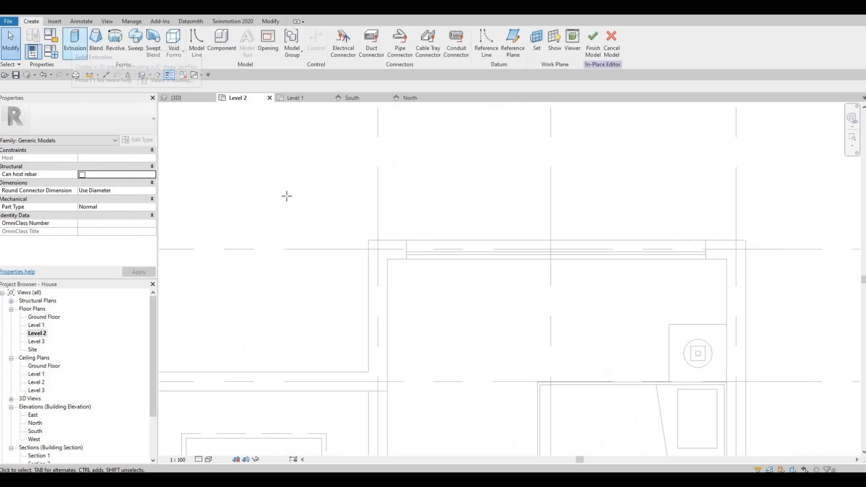
click(75, 40)
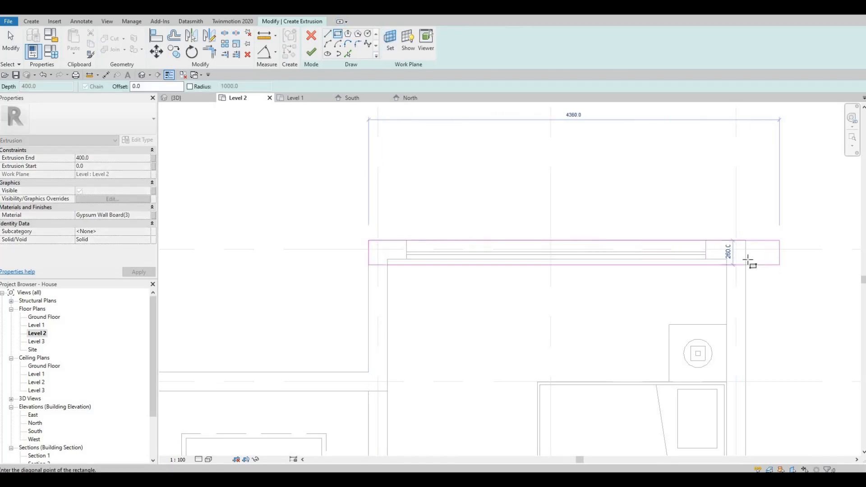
key(Escape)
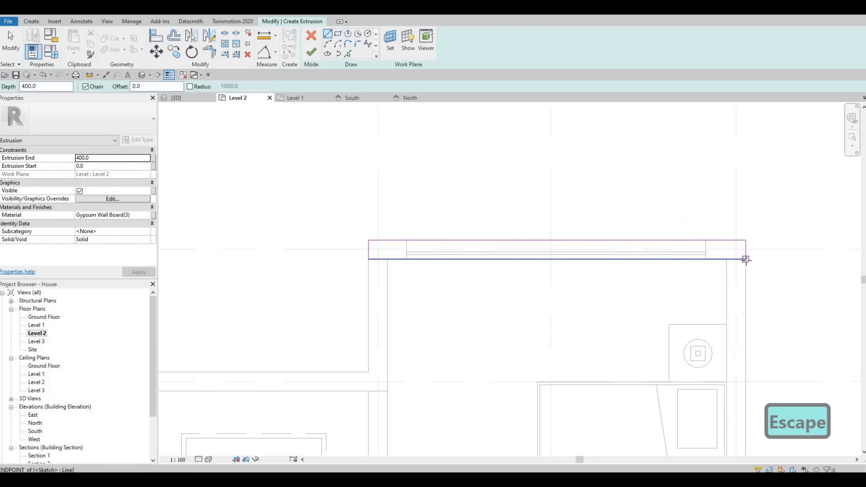
Draw extra sketch lines down the bedroom's sides and trim the corners to close the extrusion profile
click(727, 273)
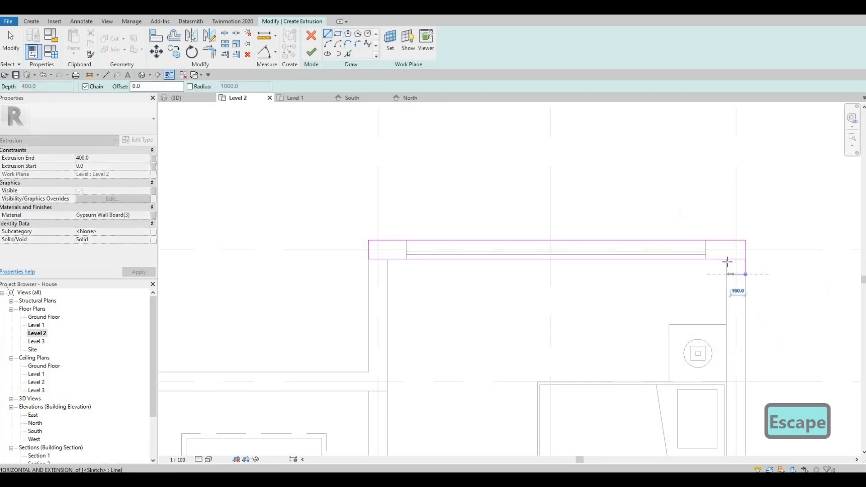
click(726, 259)
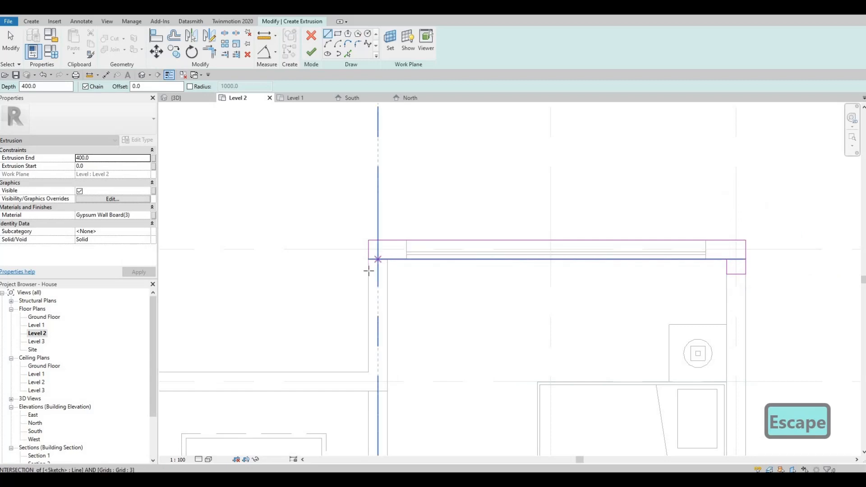
click(387, 242)
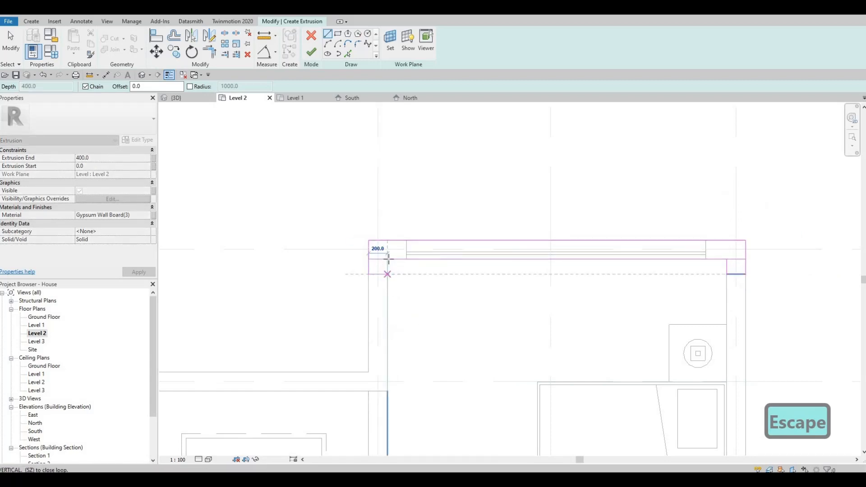
key(Escape)
key(Escape)
key(t)
key(r)
click(415, 261)
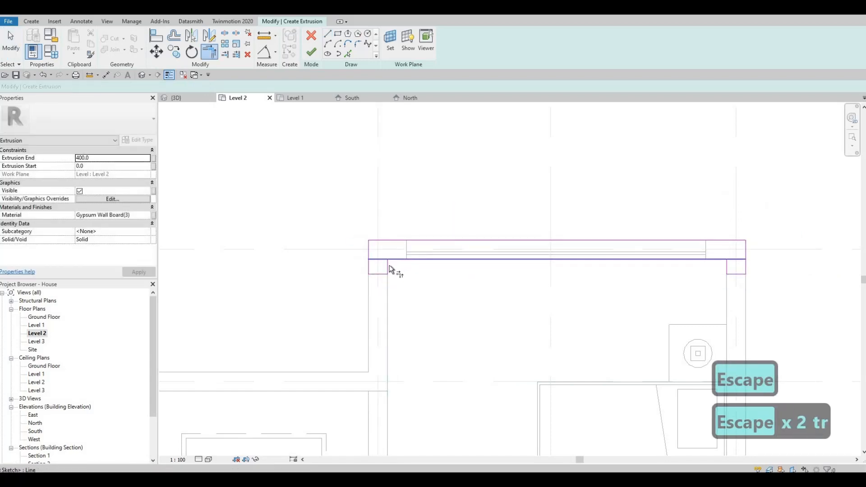
click(388, 267)
click(714, 261)
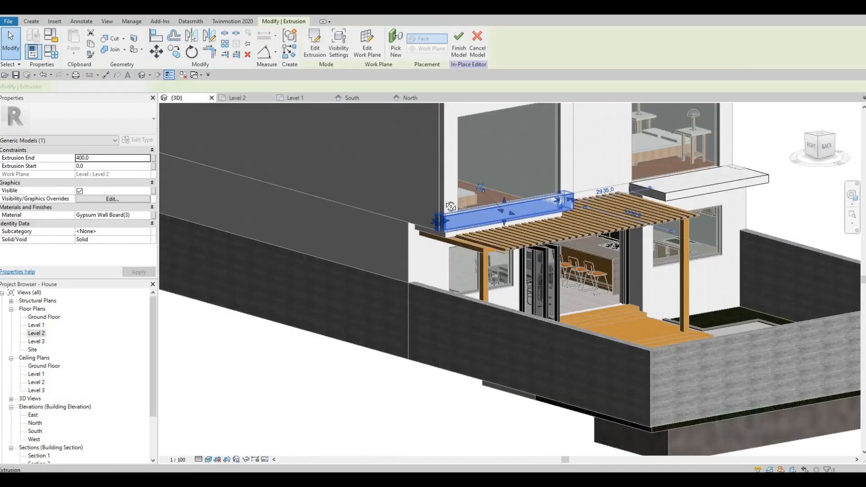
Drag the new extrusion's bottom down to an extrusion start of -200 below Level 2
scroll(452, 206, up, 2)
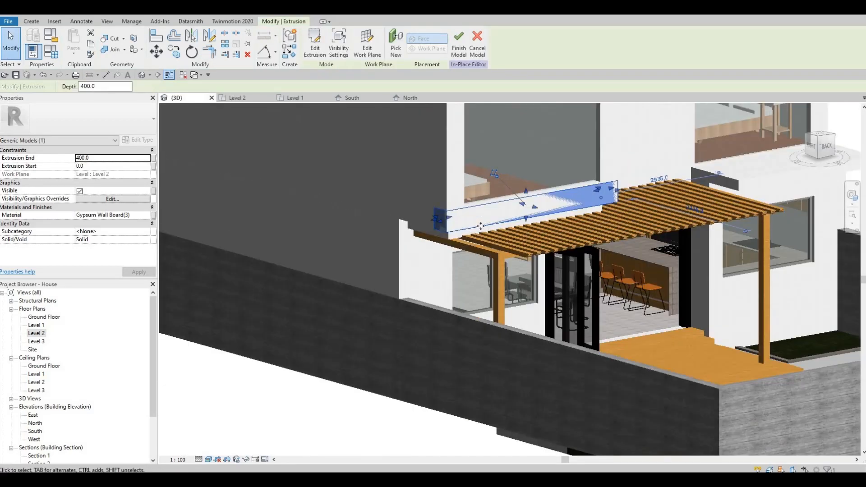
shift+middle_drag(477, 222, 526, 224)
scroll(527, 221, up, 1)
drag(526, 220, 526, 229)
drag(526, 190, 528, 215)
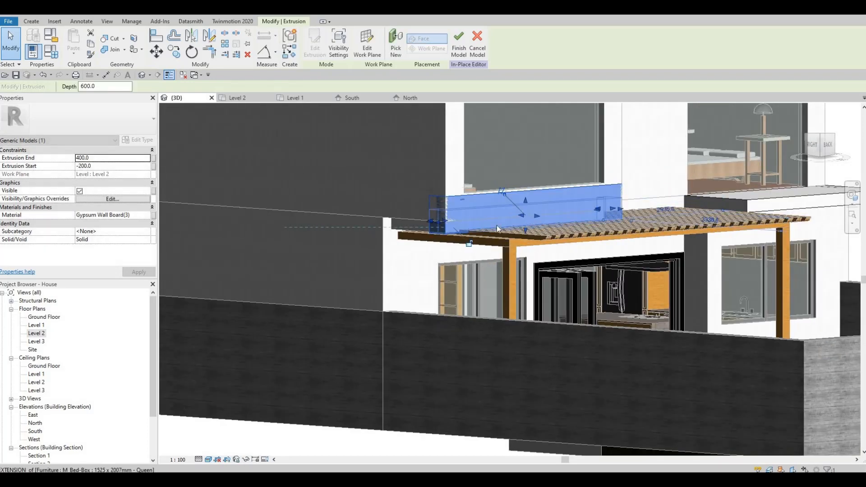
Drag the extrusion's top face down to an extrusion end of 0.0, redoing an undone attempt
shift+middle_drag(378, 234, 436, 225)
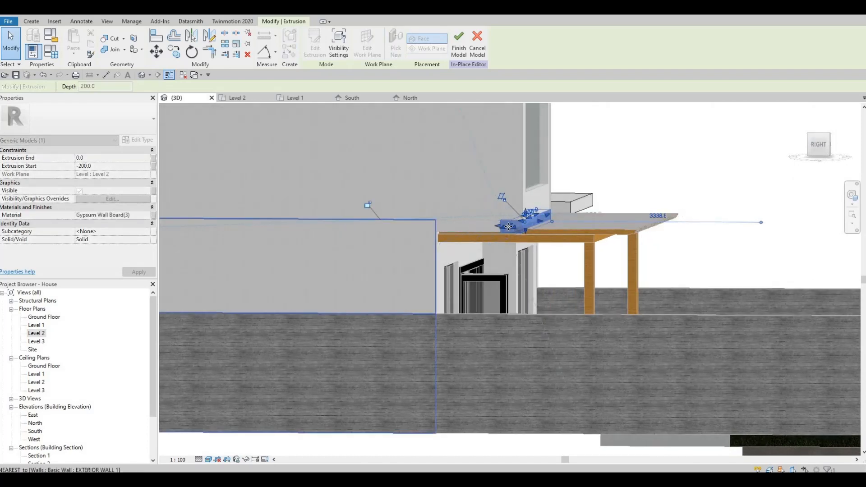
key(ctrl+z)
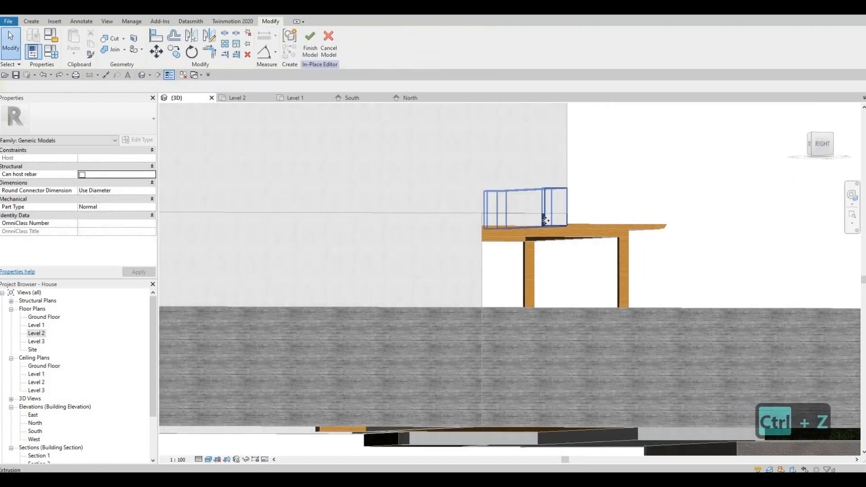
click(529, 212)
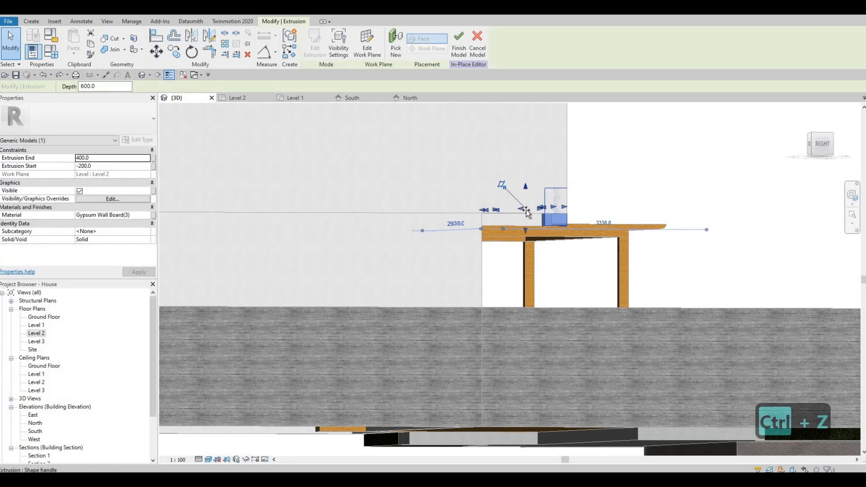
drag(526, 210, 524, 225)
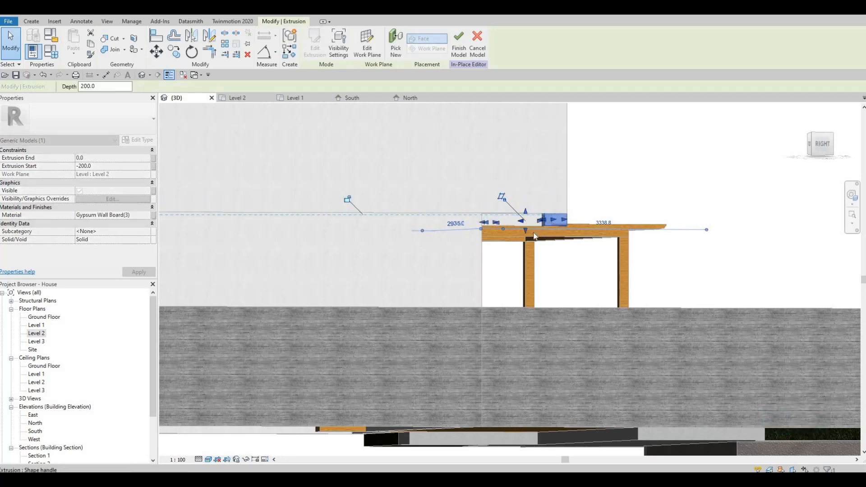
Drag the extrusion's end face to extend the soffit back toward the exterior wall
scroll(565, 208, up, 4)
key(Escape)
scroll(610, 229, down, 1)
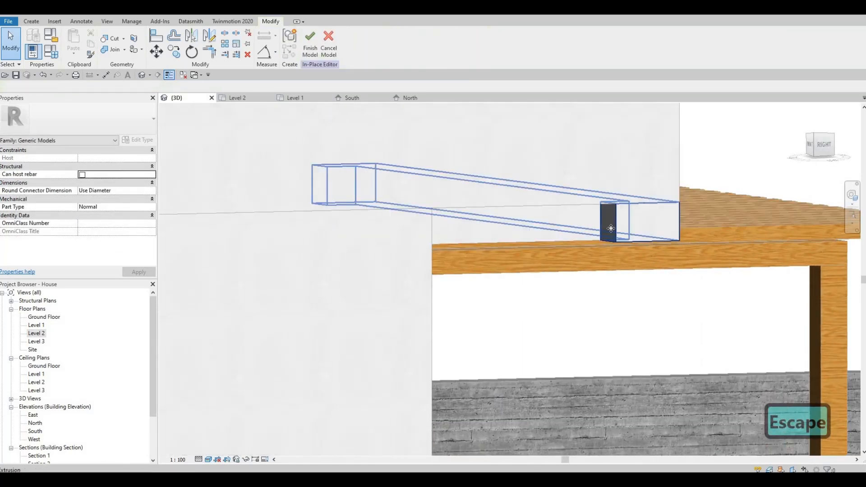
click(604, 221)
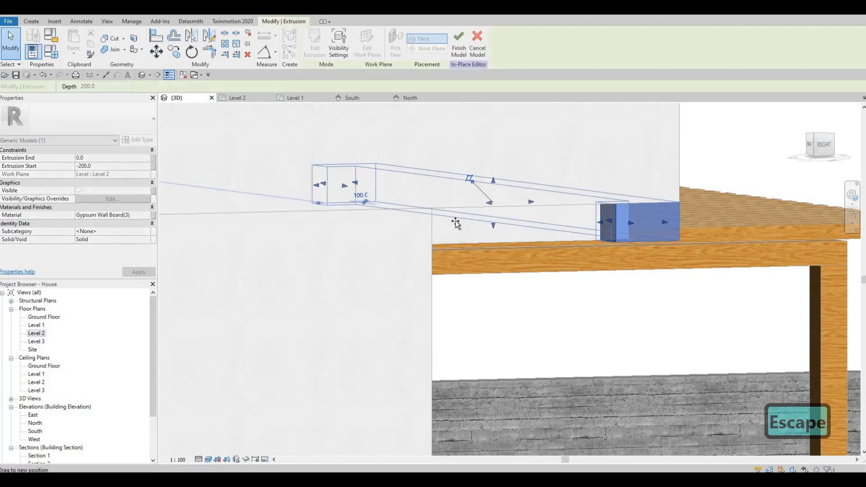
drag(456, 222, 492, 246)
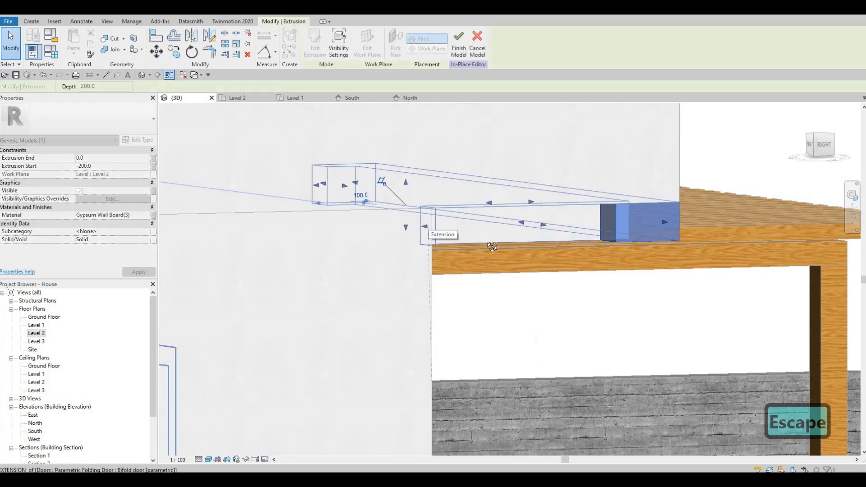
shift+middle_drag(491, 247, 422, 225)
key(Escape)
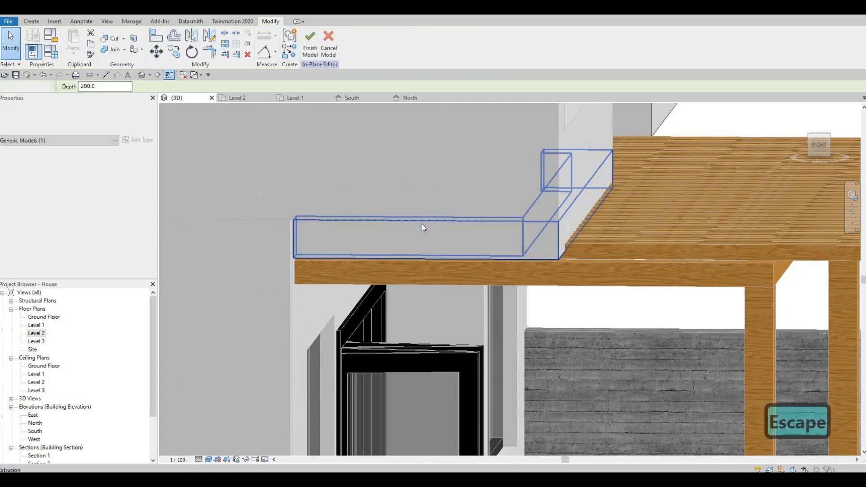
Align the soffit's end face with the face of the exterior wall
key(Escape)
key(a)
key(l)
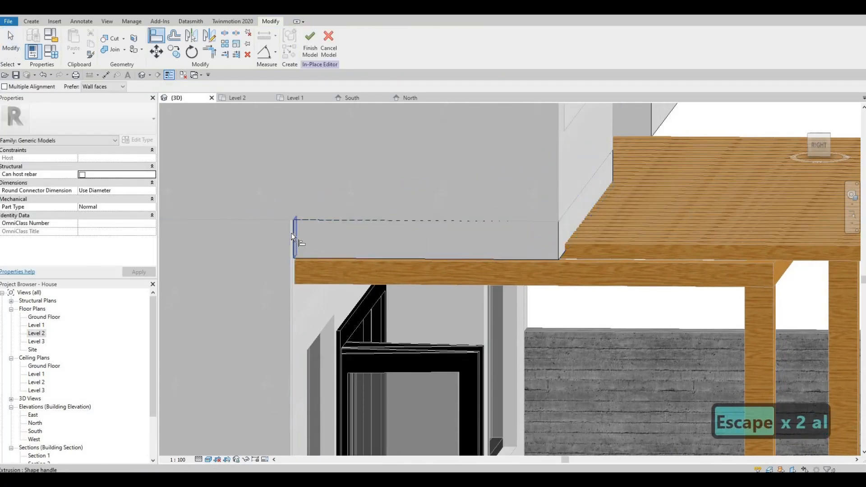
key(Tab)
key(Tab)
key(Tab)
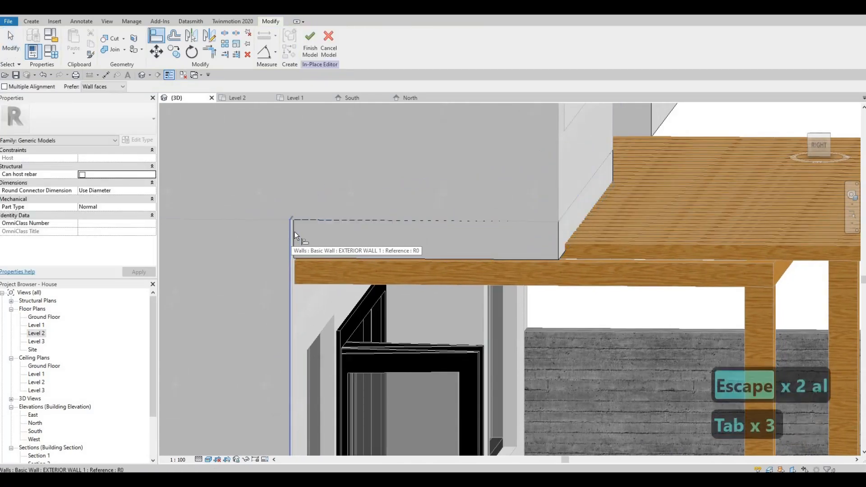
click(294, 231)
key(Tab)
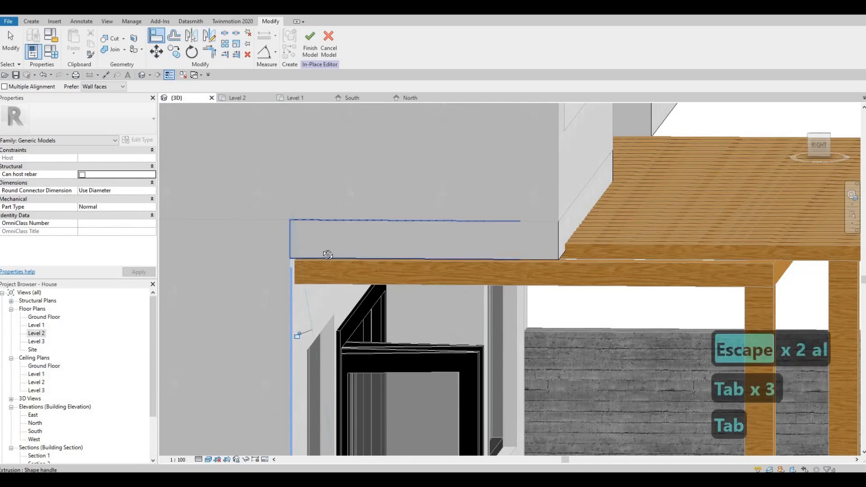
Orbit to the opposite side and align the soffit's other end with the adjoining wall face
scroll(328, 255, down, 5)
key(Escape)
shift+middle_drag(440, 240, 416, 237)
key(Escape)
click(415, 237)
shift+middle_drag(356, 265, 255, 256)
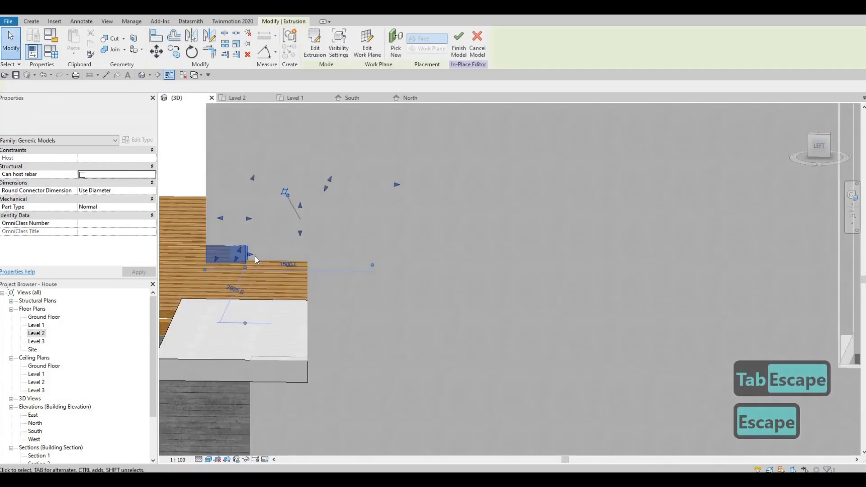
click(254, 256)
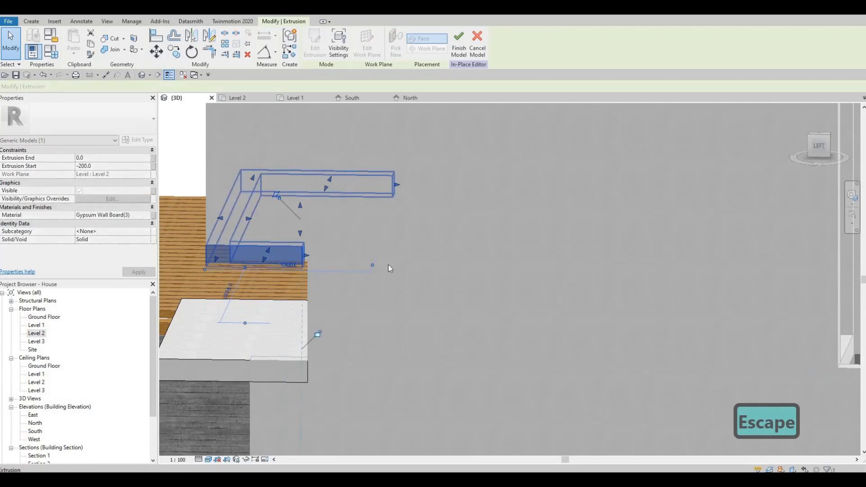
scroll(388, 265, down, 5)
key(Escape)
key(a)
key(l)
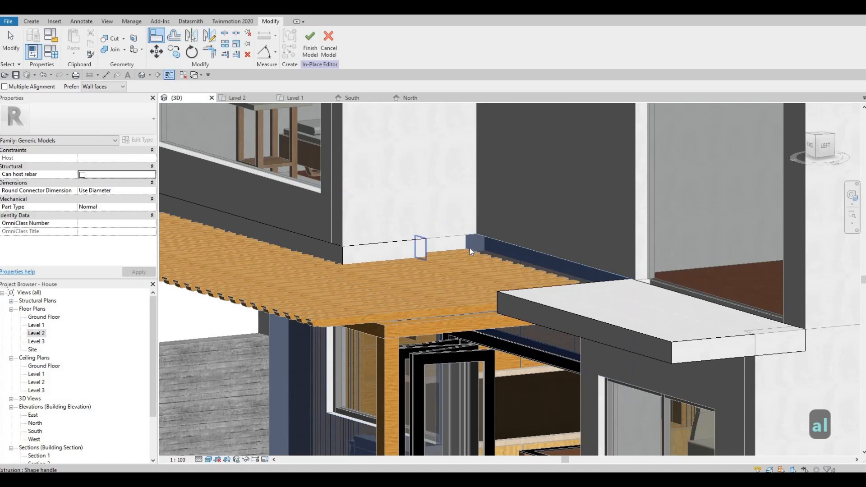
click(426, 251)
Orbit and zoom around the house to examine the new soffit extrusion
key(Escape)
key(Escape)
scroll(423, 272, down, 2)
scroll(407, 254, down, 2)
middle_drag(441, 279, 441, 219)
scroll(407, 253, down, 3)
key(Escape)
shift+middle_drag(442, 258, 409, 280)
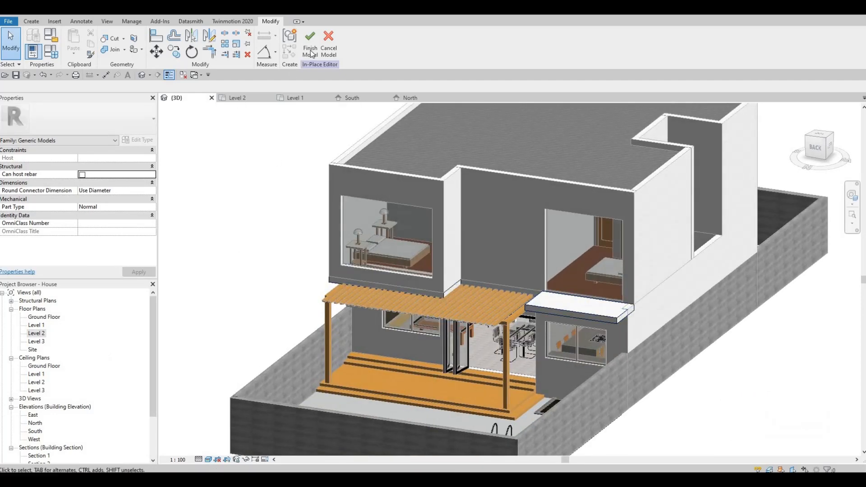
Finish the in-place model and open the Level 2 floor plan
click(37, 333)
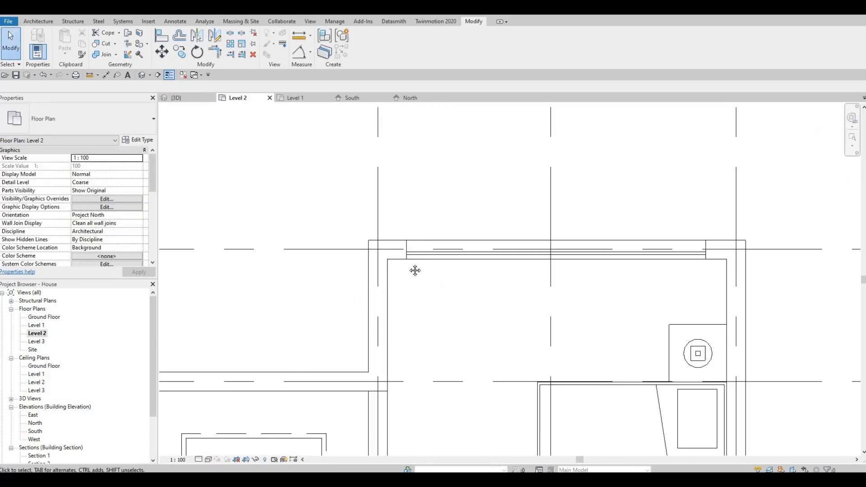
scroll(415, 271, down, 5)
scroll(364, 255, down, 1)
middle_drag(360, 260, 403, 215)
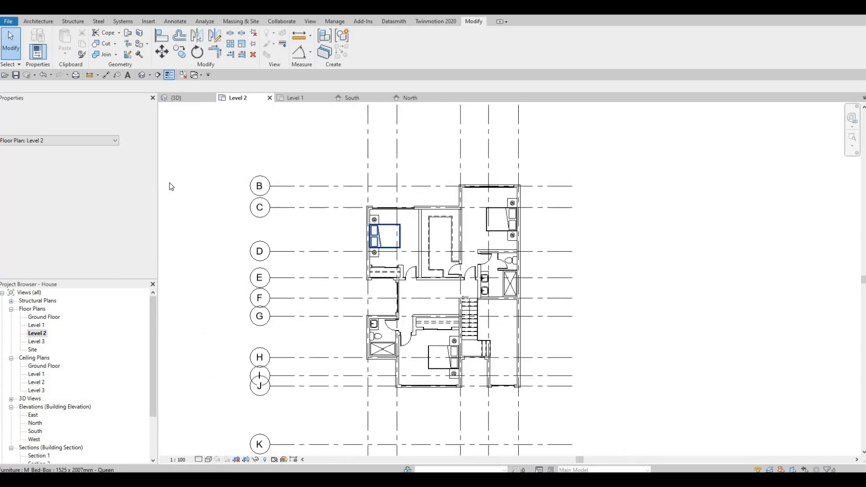
Set the Level 2 plan's view depth level to Level Below (Level 1) and apply the view range
scroll(84, 231, down, 5)
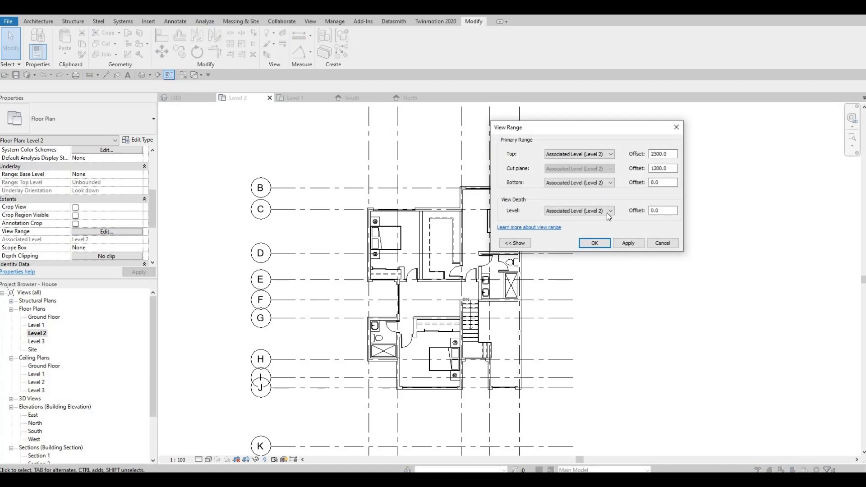
click(605, 210)
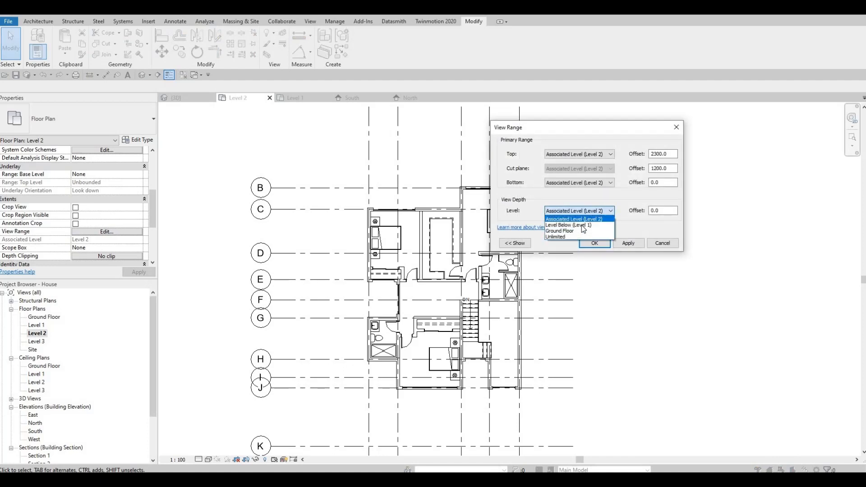
click(629, 244)
click(627, 244)
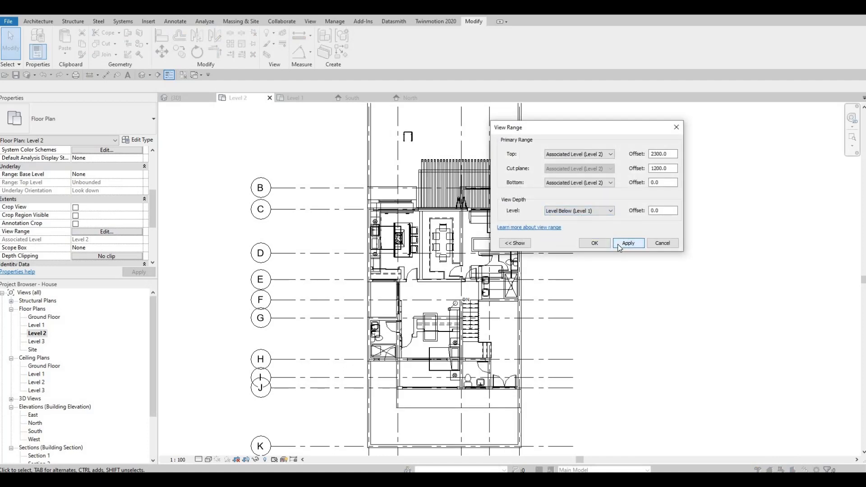
click(592, 244)
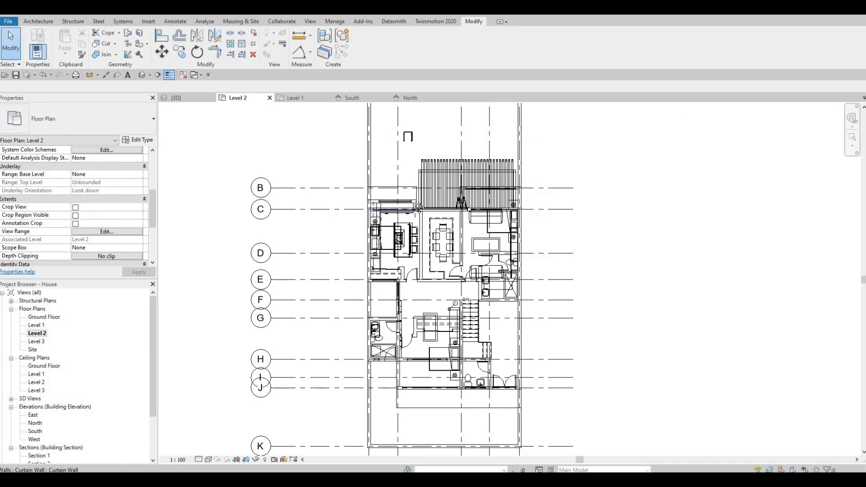
Zoom and pan around the Level 2 plan to examine the front balcony area
scroll(456, 194, down, 1)
scroll(461, 198, up, 5)
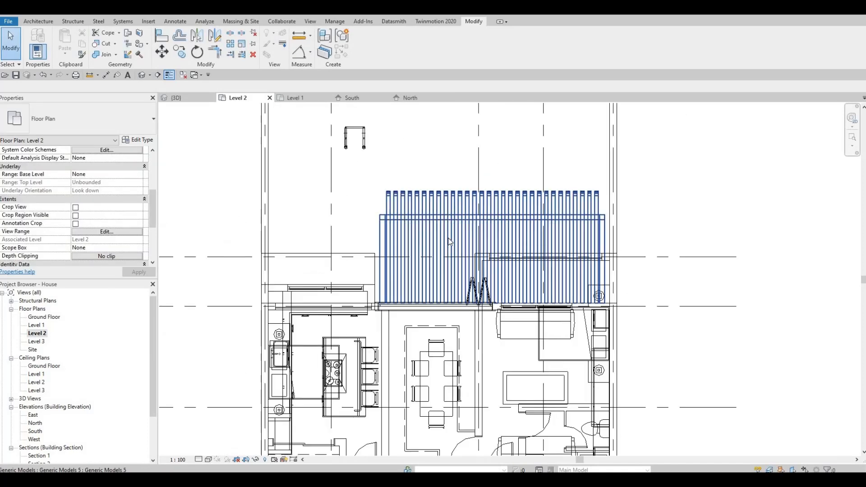
key(Escape)
key(Escape)
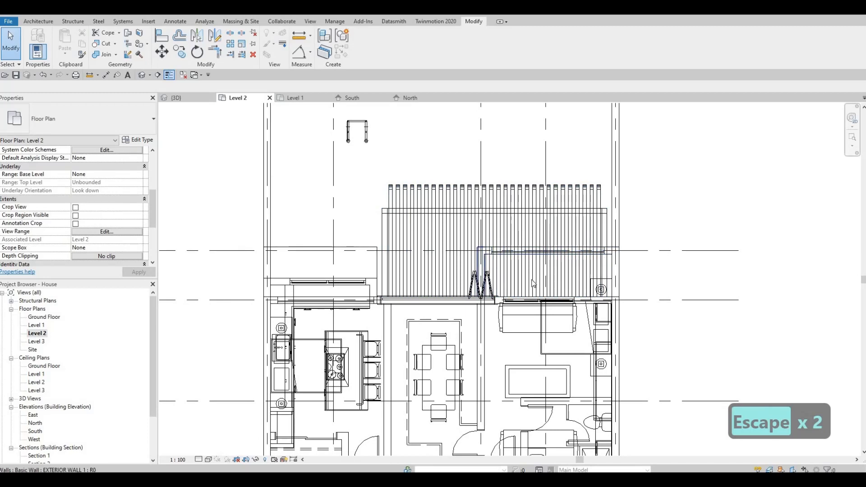
scroll(532, 284, up, 1)
middle_drag(616, 226, 598, 270)
key(Escape)
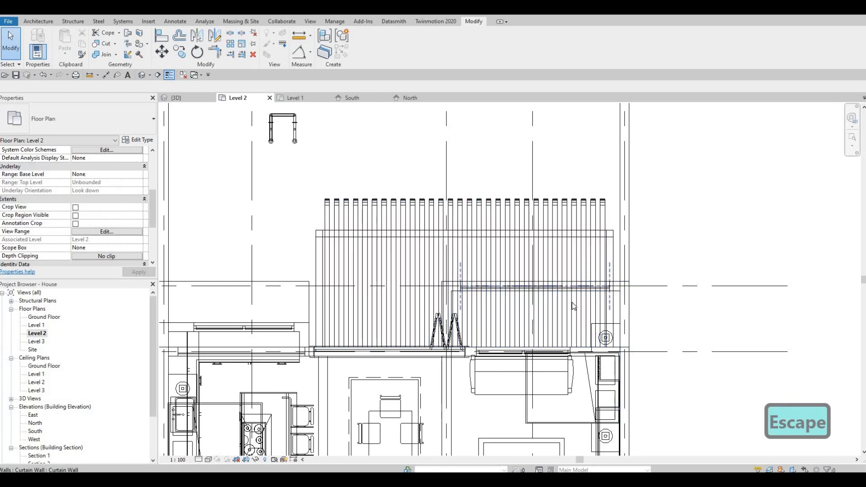
scroll(554, 280, down, 3)
scroll(541, 269, down, 2)
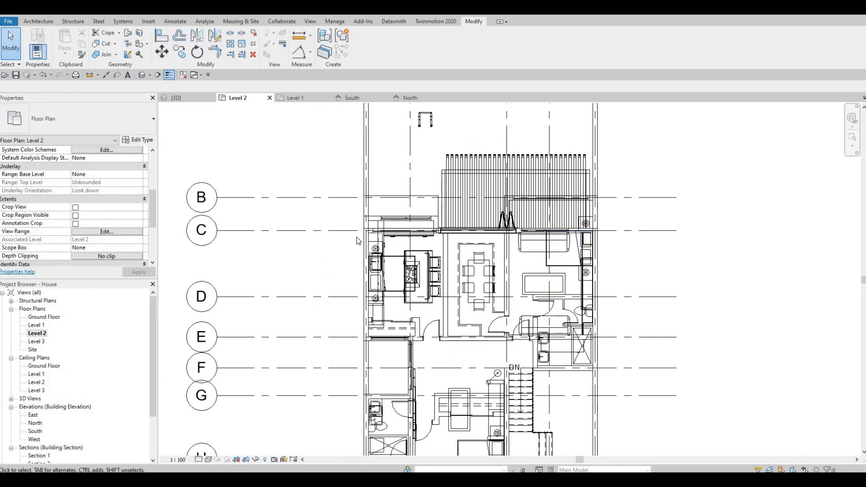
Reopen the view range and set the view depth level to Associated Level (Level 2)
click(581, 210)
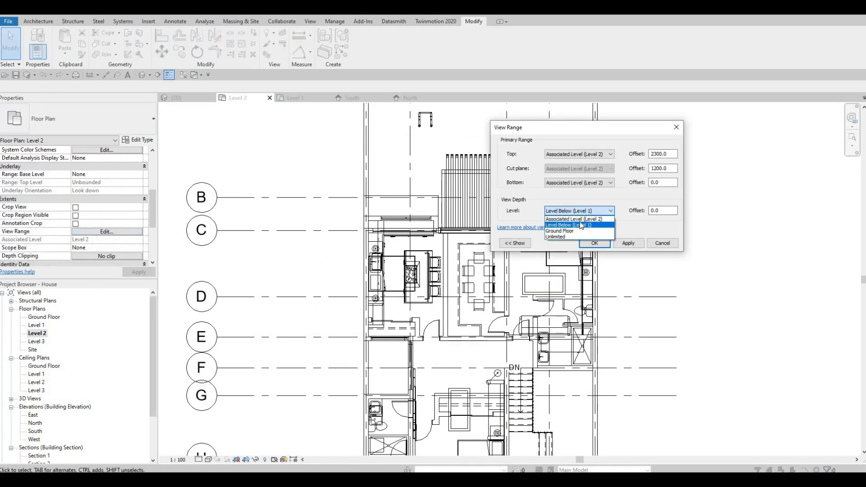
click(603, 219)
click(611, 184)
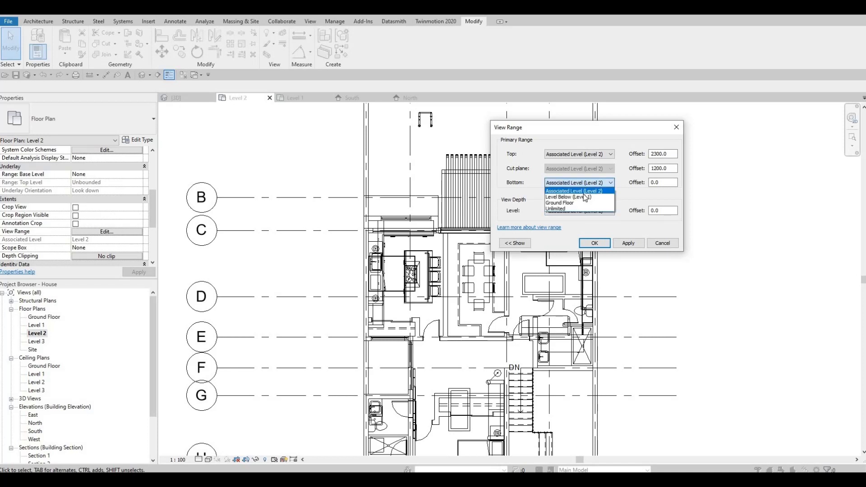
key(Escape)
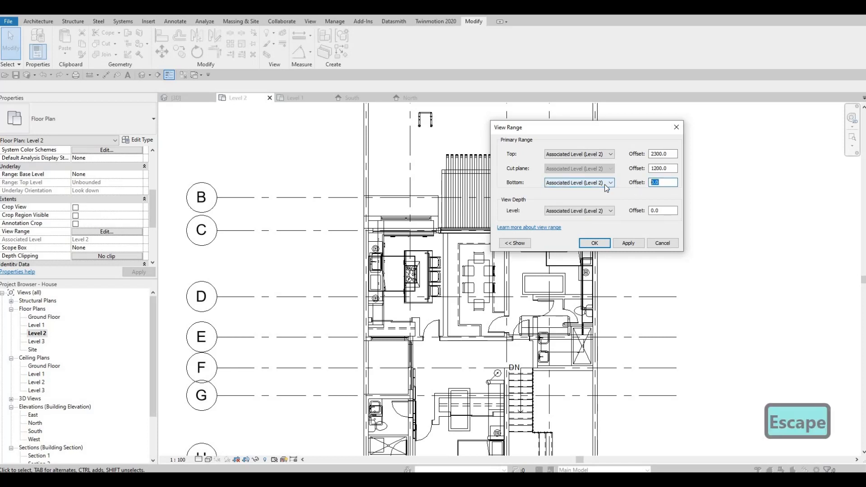
Try a bottom offset of -2000 in the view range, then reset the bottom offset to 0
text(-2)
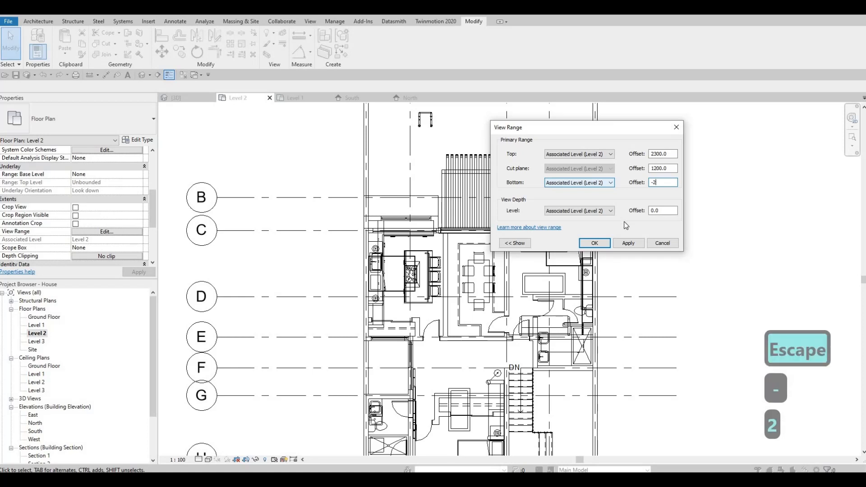
text(000)
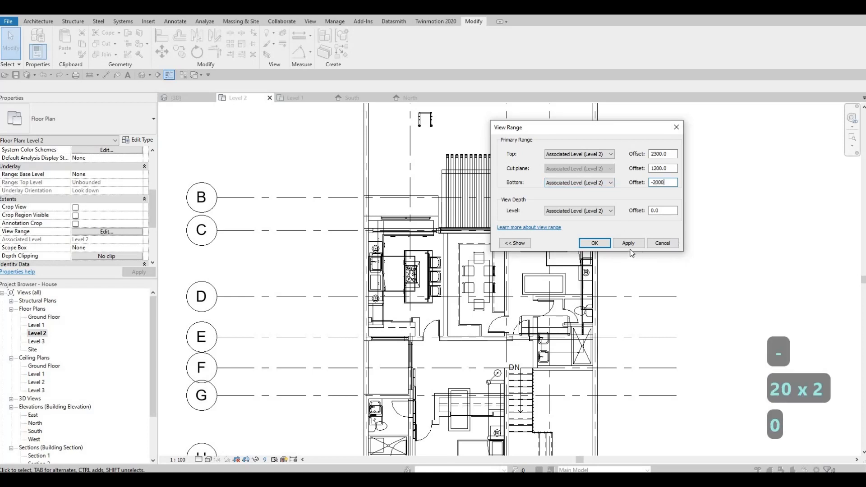
click(594, 244)
key(Escape)
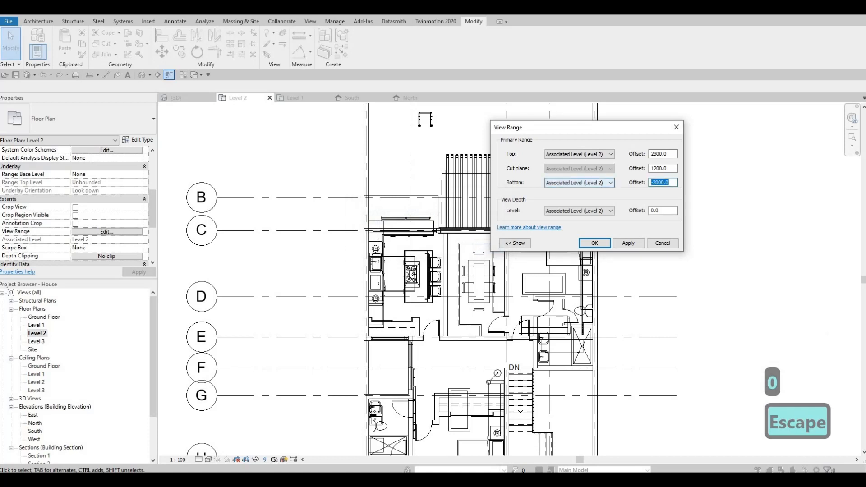
text(20)
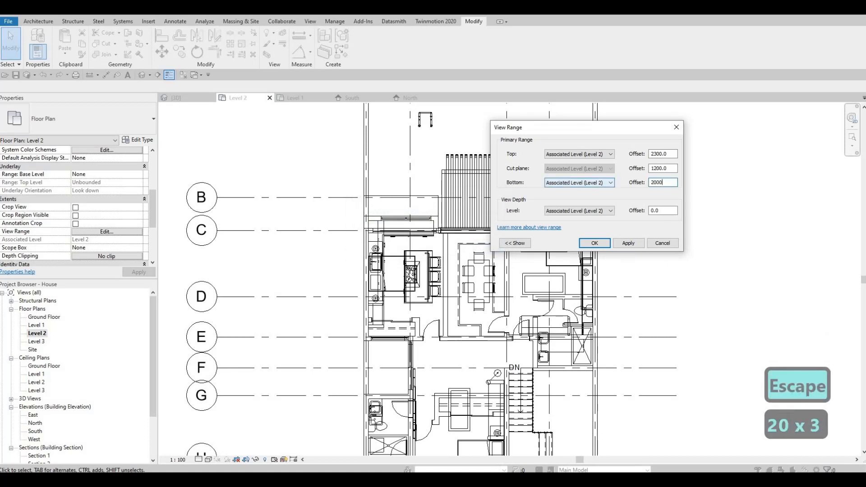
key(BackSpace)
key(BackSpace)
key(BackSpace)
key(BackSpace)
key(BackSpace)
key(BackSpace)
key(BackSpace)
key(BackSpace)
key(BackSpace)
key(BackSpace)
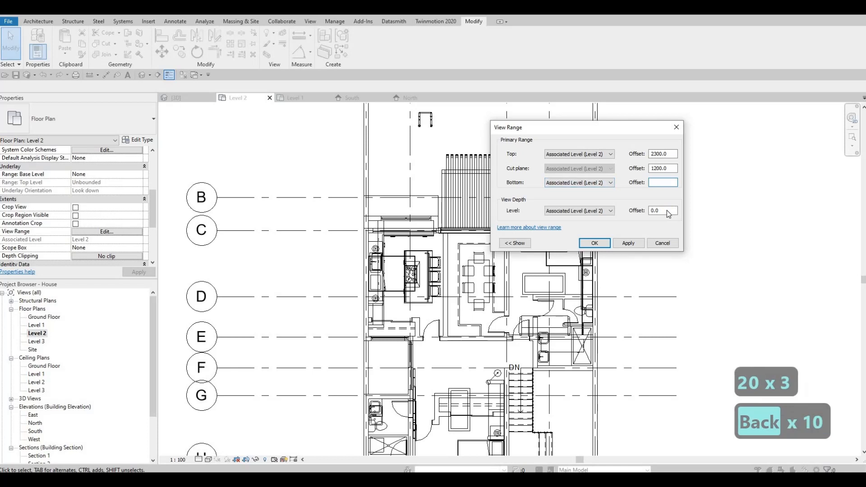
click(669, 211)
key(Return)
text(0)
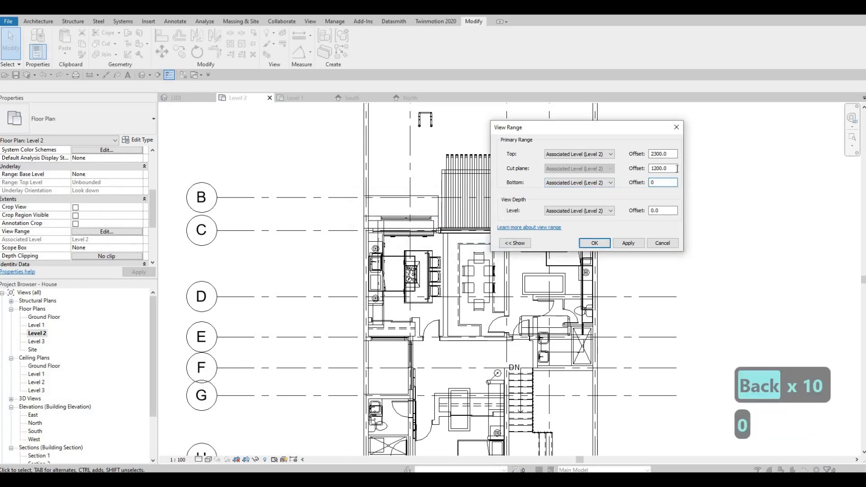
Set the view depth offset to -2000 and confirm the view range
click(669, 169)
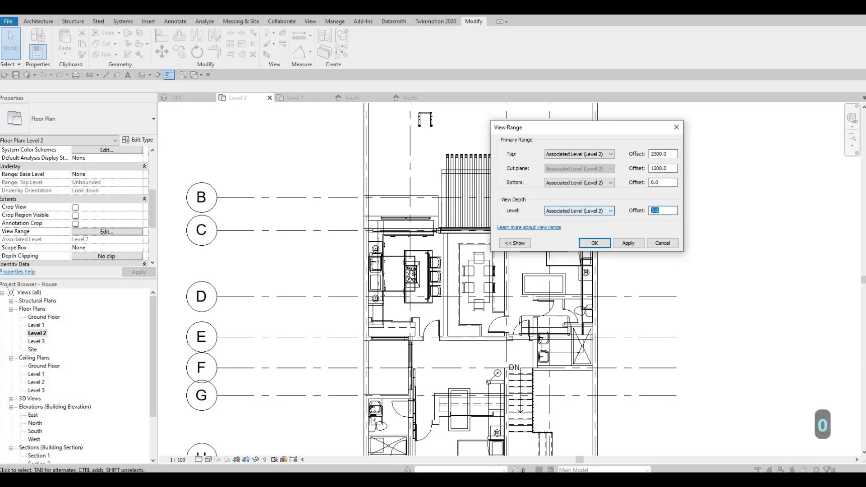
text(-200)
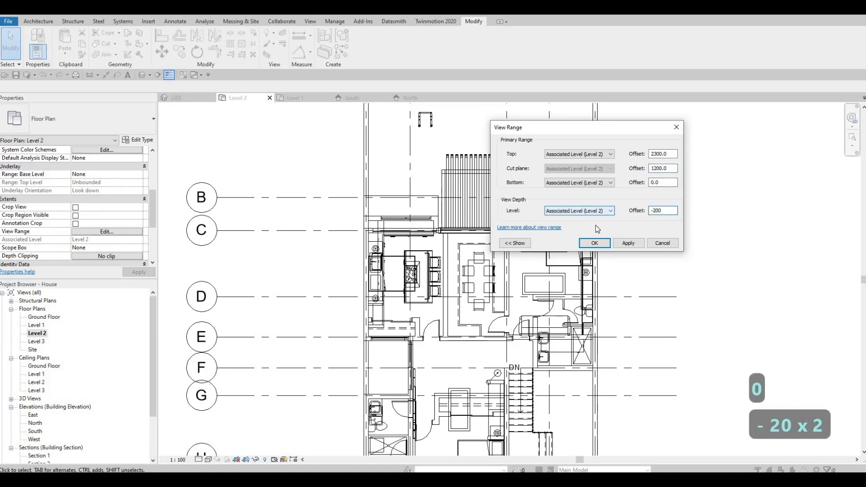
text(0)
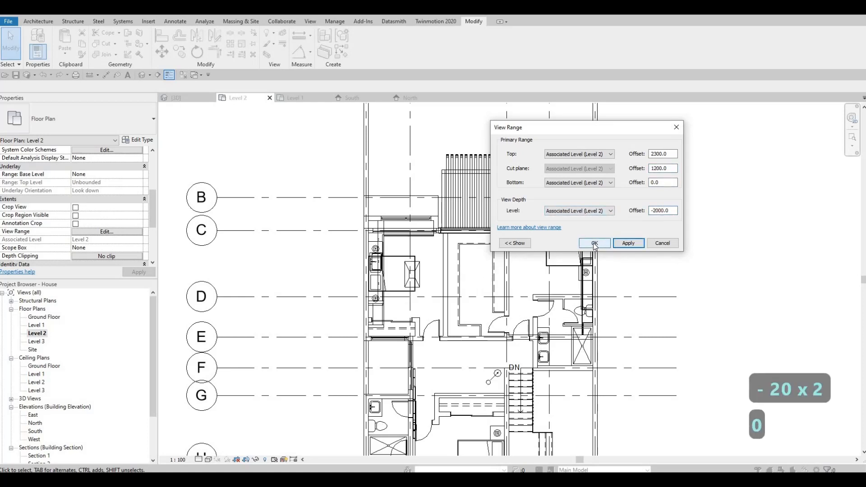
click(597, 243)
Zoom and pan around the front balcony in the Level 2 plan to inspect the elements shown
key(Escape)
middle_drag(471, 204, 527, 225)
scroll(515, 229, up, 1)
middle_drag(669, 230, 689, 219)
middle_drag(686, 174, 682, 163)
scroll(683, 164, up, 1)
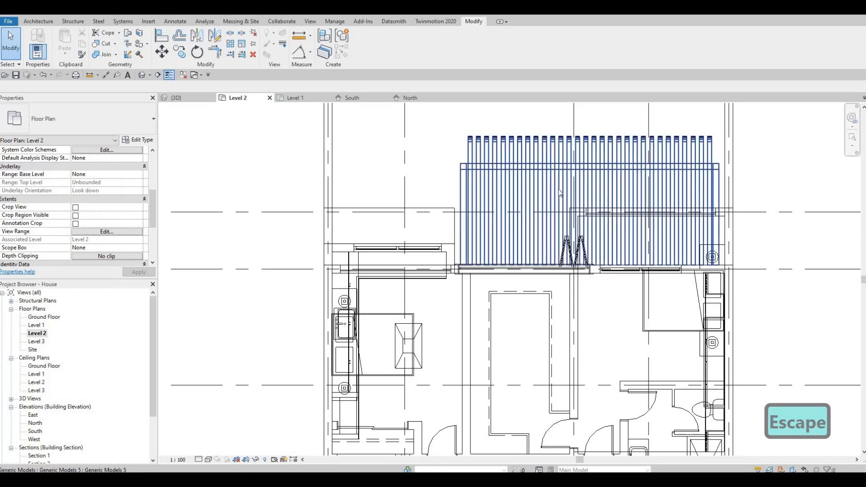
middle_drag(557, 190, 495, 249)
scroll(530, 224, up, 1)
key(Escape)
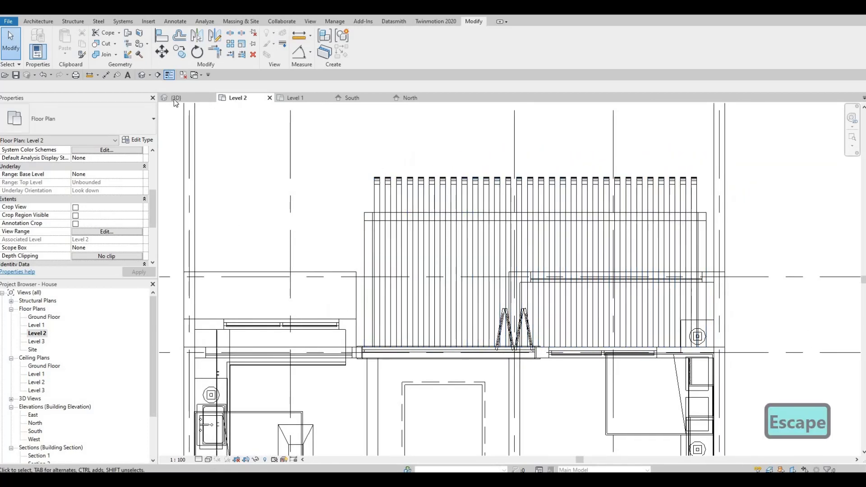
Switch briefly to the 3D view and back to the Level 2 plan, zooming out over the front of the house
click(180, 98)
shift+middle_drag(434, 199, 262, 118)
click(247, 98)
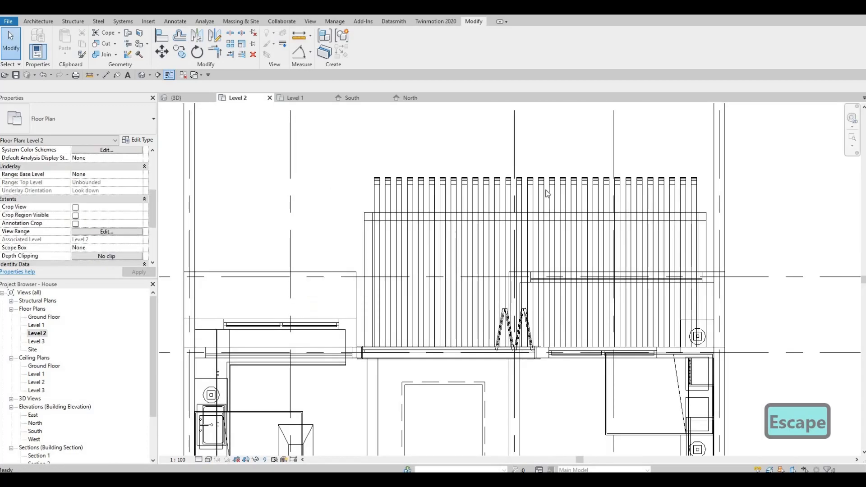
scroll(510, 214, down, 1)
scroll(510, 219, down, 2)
scroll(510, 218, up, 1)
key(Escape)
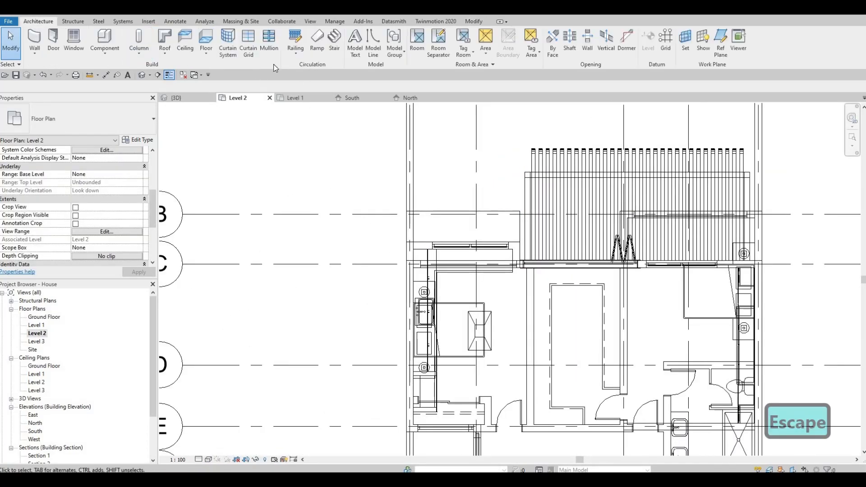
Start a railing by sketching its path and choose the 900mm Rectangular railing type
click(294, 52)
click(295, 43)
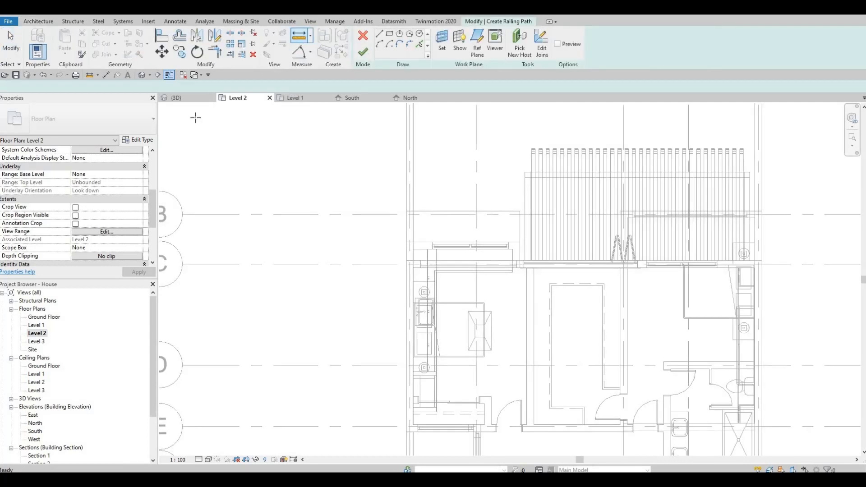
click(96, 128)
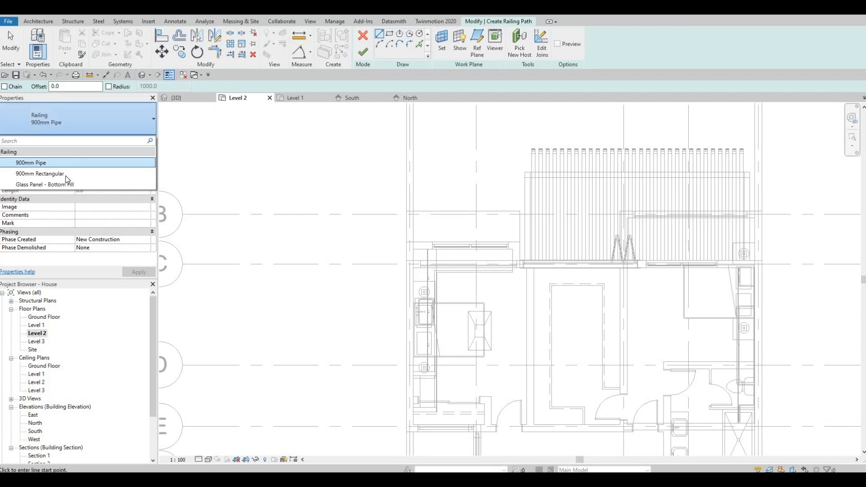
click(66, 174)
Sketch a three-sided railing path around the front edge near grid B, from the left wall across and back down
scroll(382, 208, up, 2)
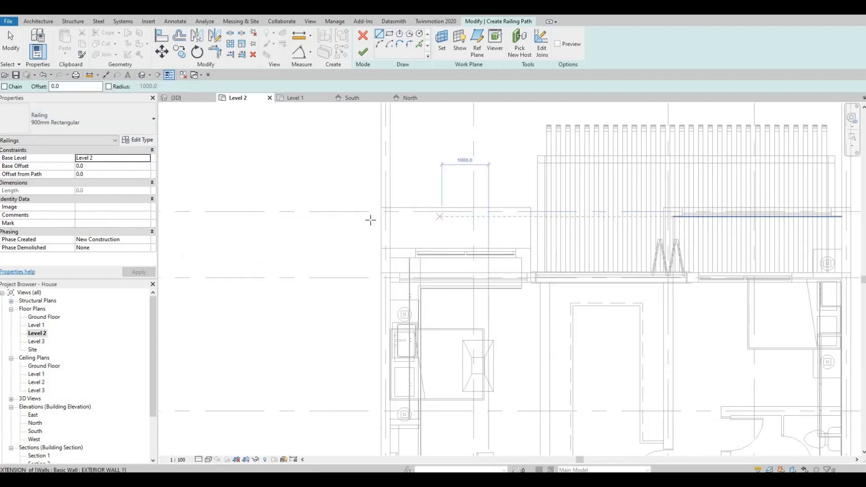
scroll(369, 218, up, 2)
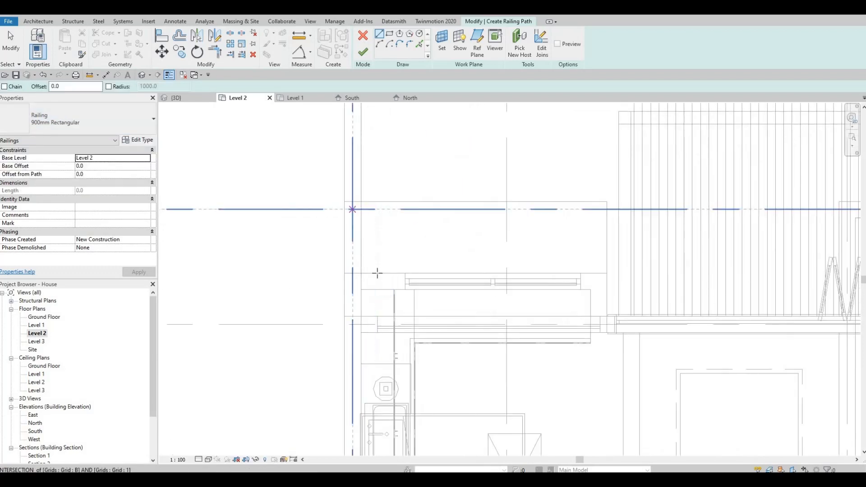
click(352, 273)
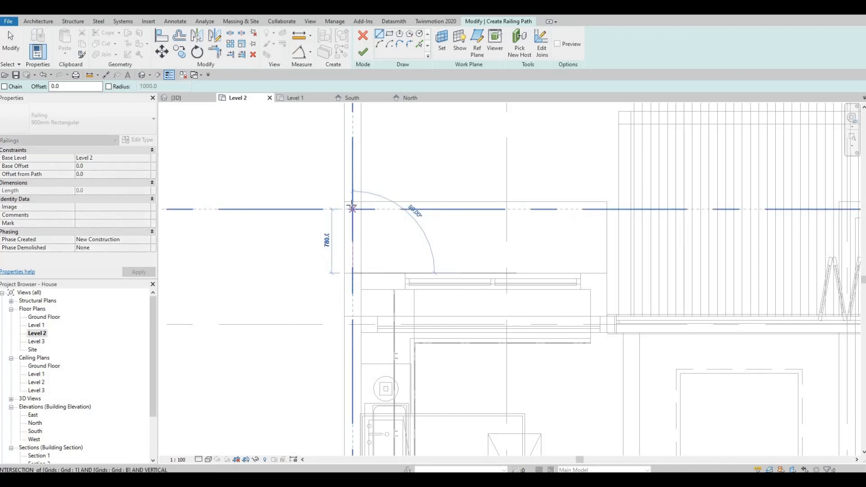
click(352, 209)
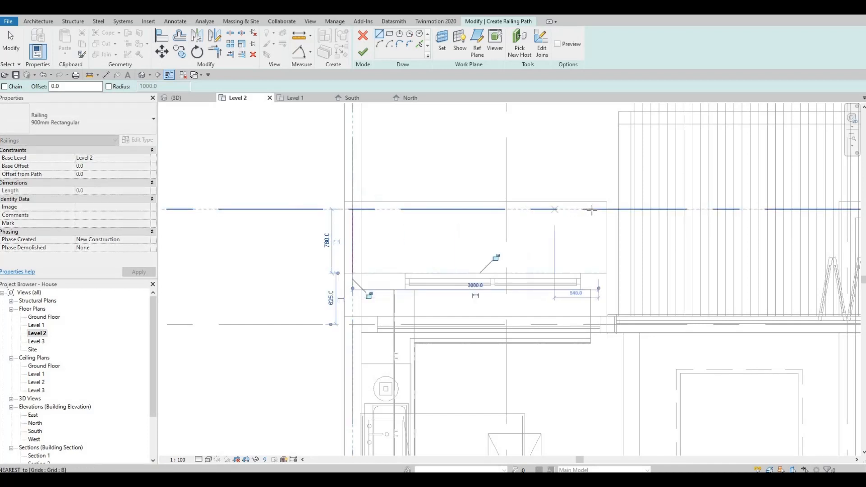
click(596, 210)
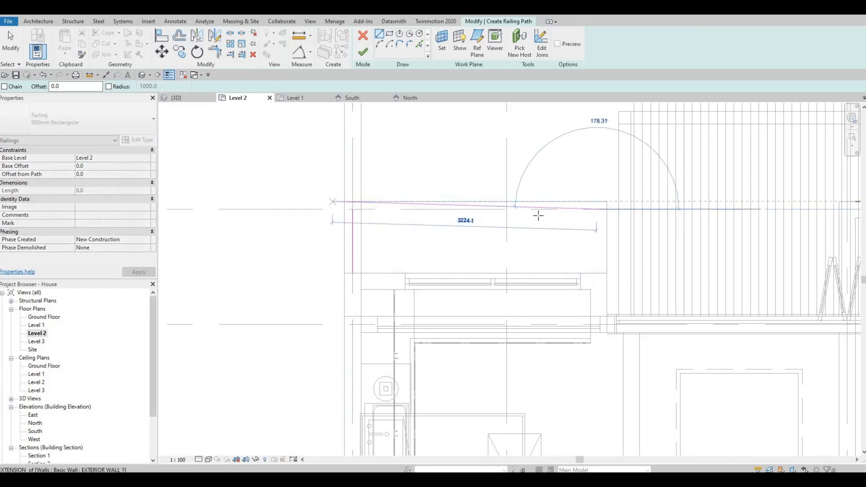
key(Escape)
click(597, 209)
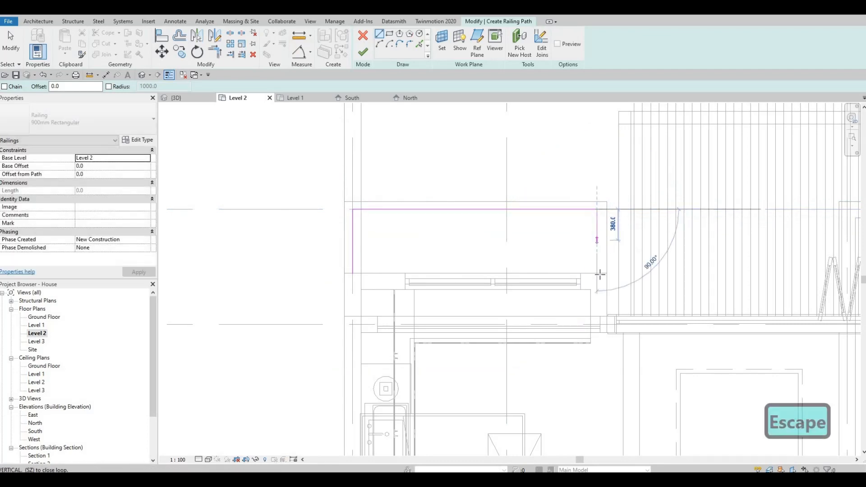
click(596, 273)
key(Escape)
Finish the railing sketch
scroll(546, 243, down, 2)
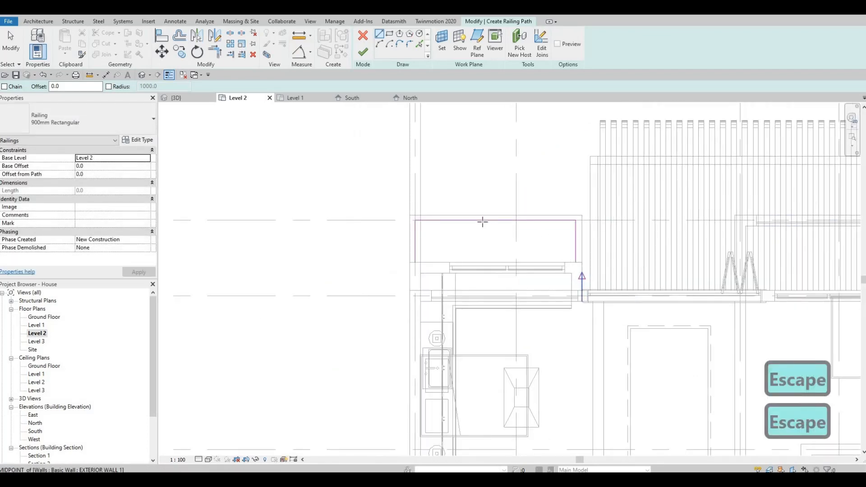
scroll(446, 189, down, 3)
click(363, 52)
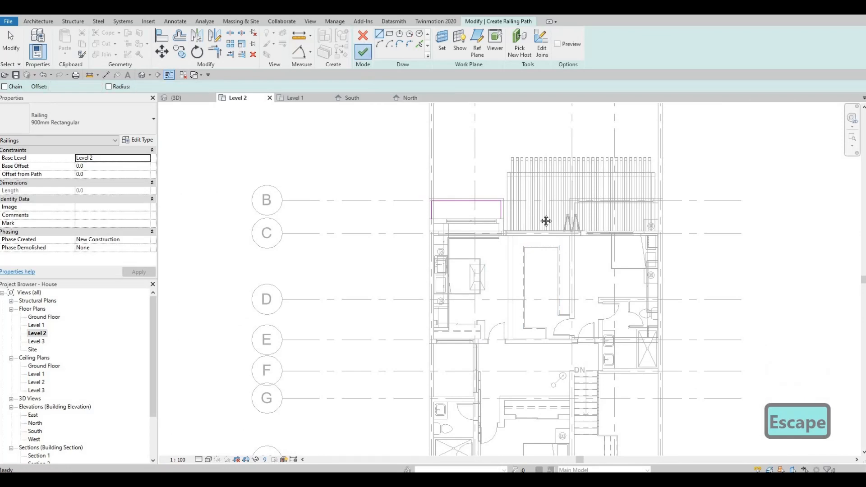
middle_drag(545, 220, 434, 91)
key(Escape)
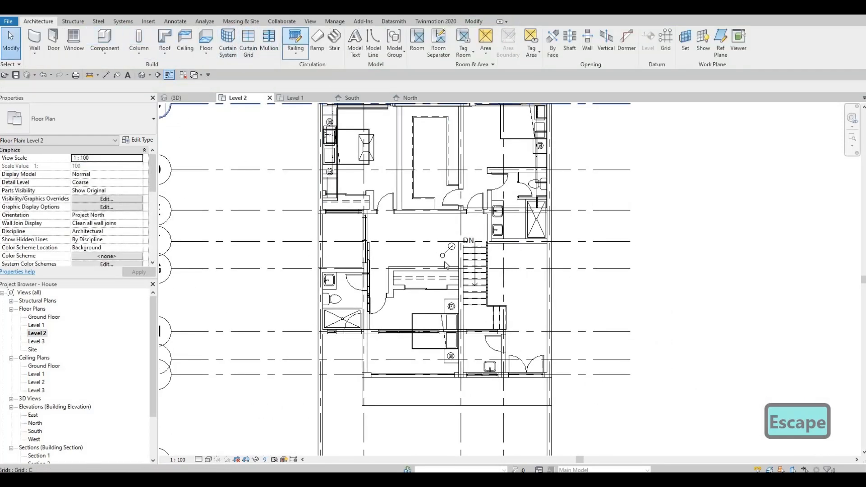
Sketch a horizontal railing line about 4157 mm long along the edge of the projecting slab near grid J
middle_drag(447, 401, 454, 305)
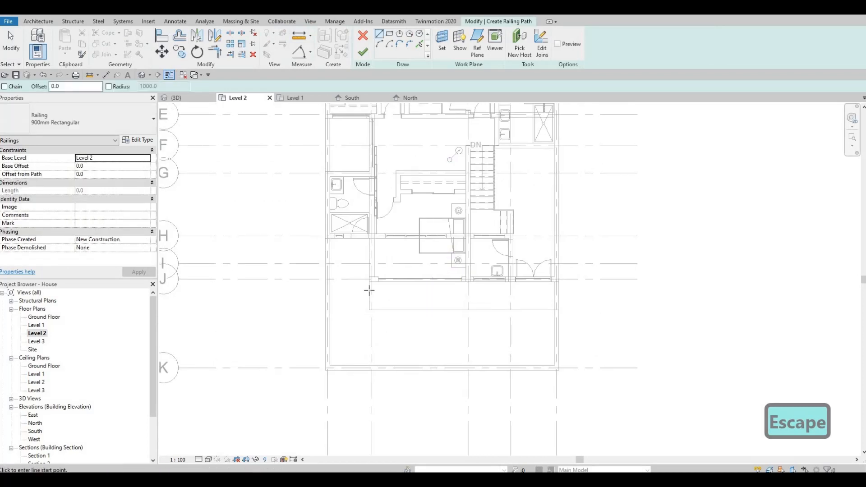
scroll(369, 291, up, 4)
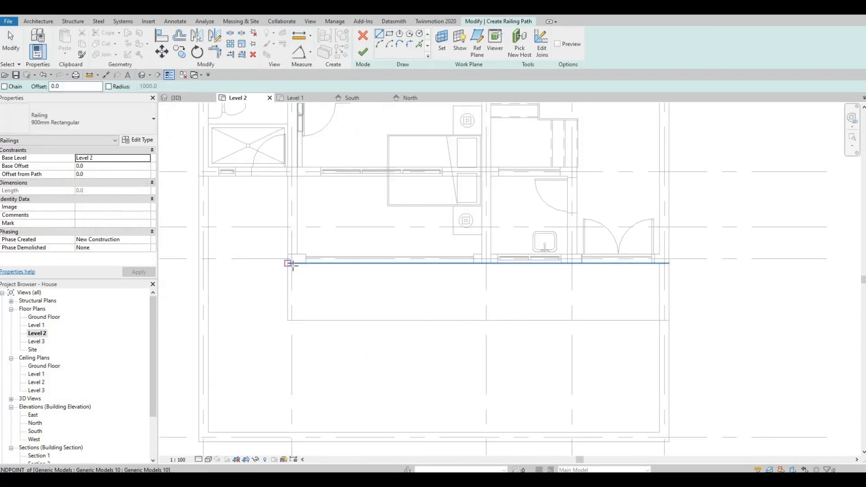
click(294, 310)
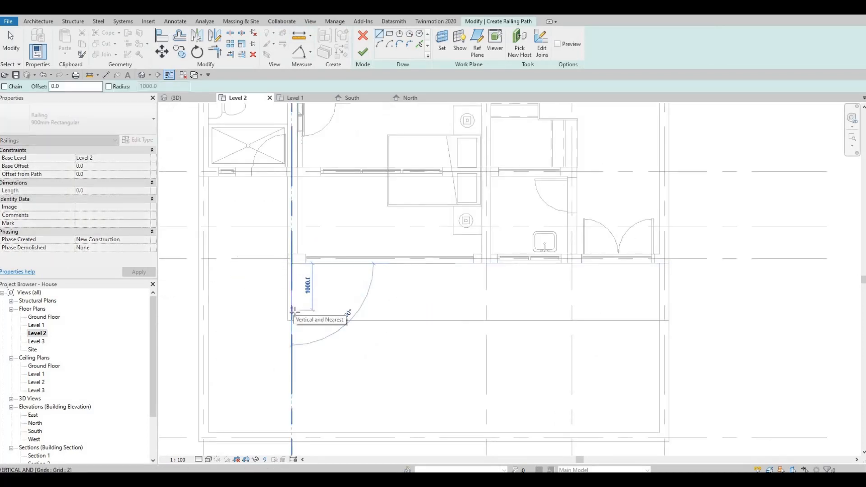
click(292, 311)
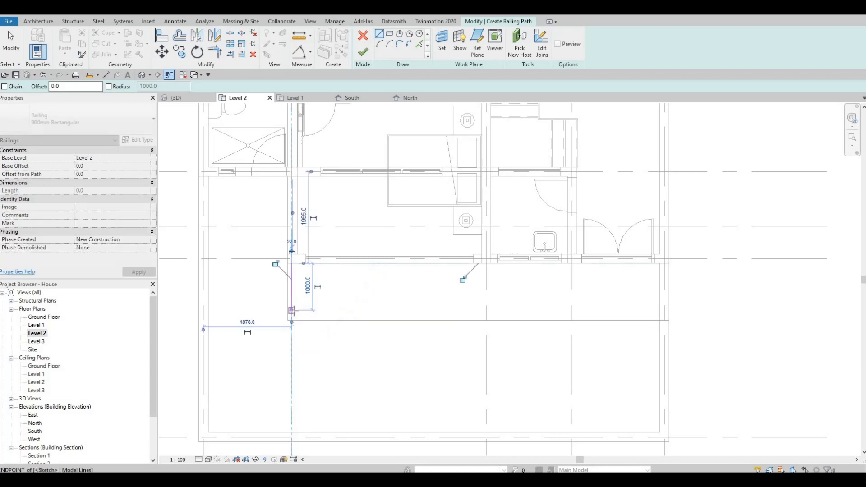
click(486, 311)
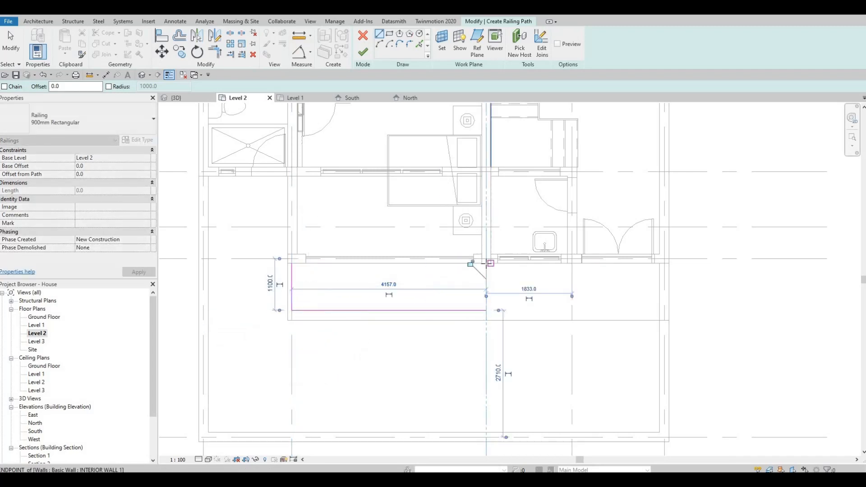
click(486, 310)
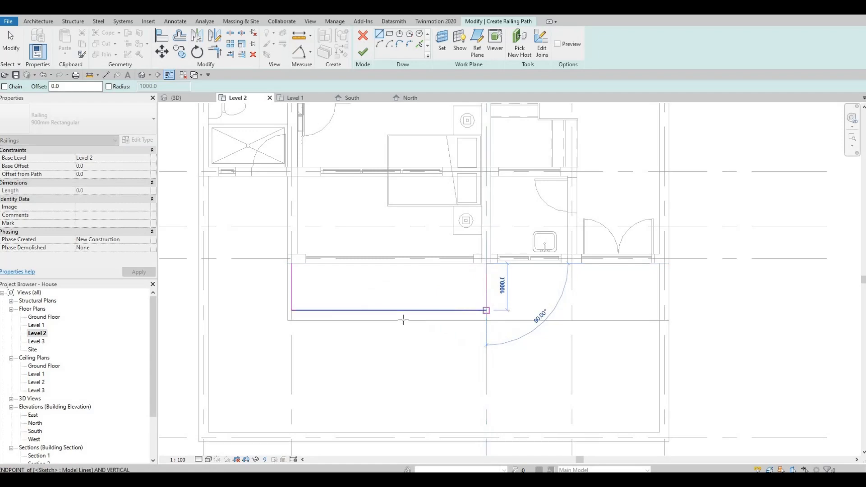
key(Escape)
Select the sketched railing line, nudge it two increments outward, and finish the railing
scroll(506, 359, down, 3)
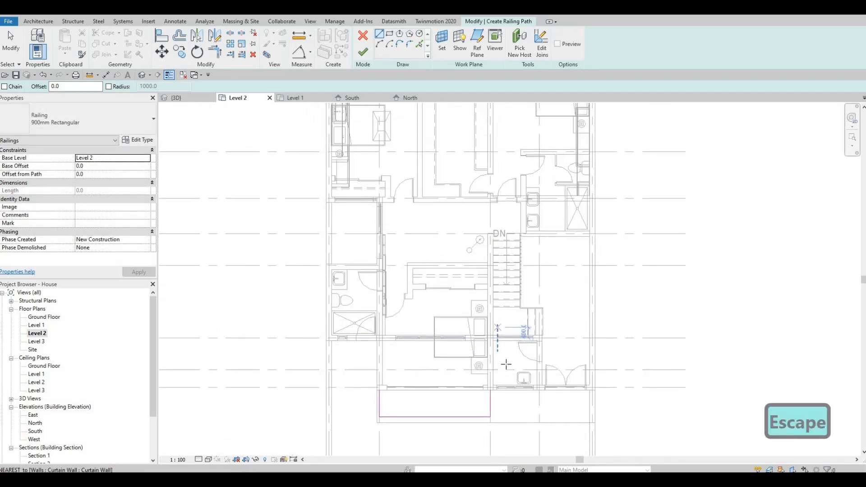
middle_drag(499, 292, 504, 370)
middle_drag(537, 298, 542, 218)
key(Escape)
key(Escape)
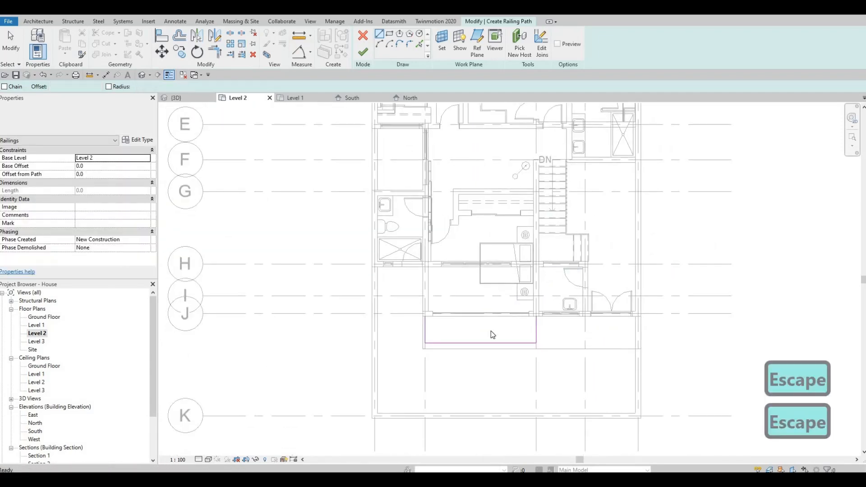
scroll(491, 338, up, 2)
click(492, 334)
key(Down)
key(Down)
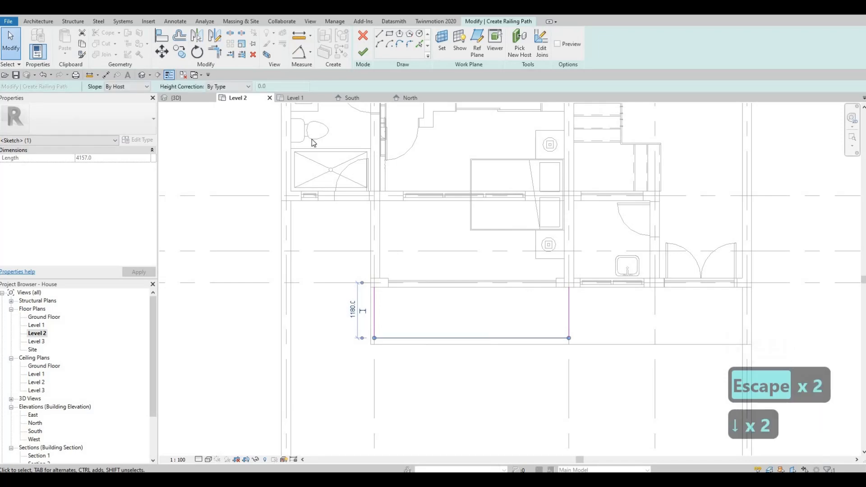
click(363, 52)
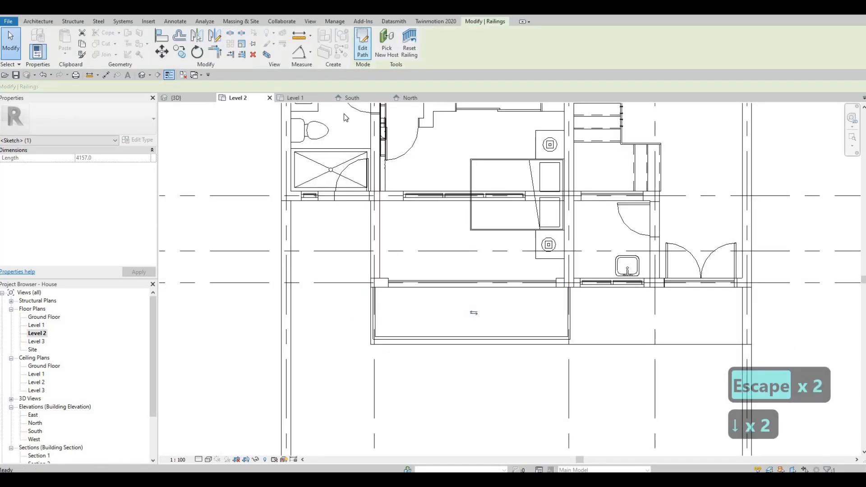
In the 3D view, select the front railing near grid B and start editing its path
key(Escape)
key(Escape)
click(176, 98)
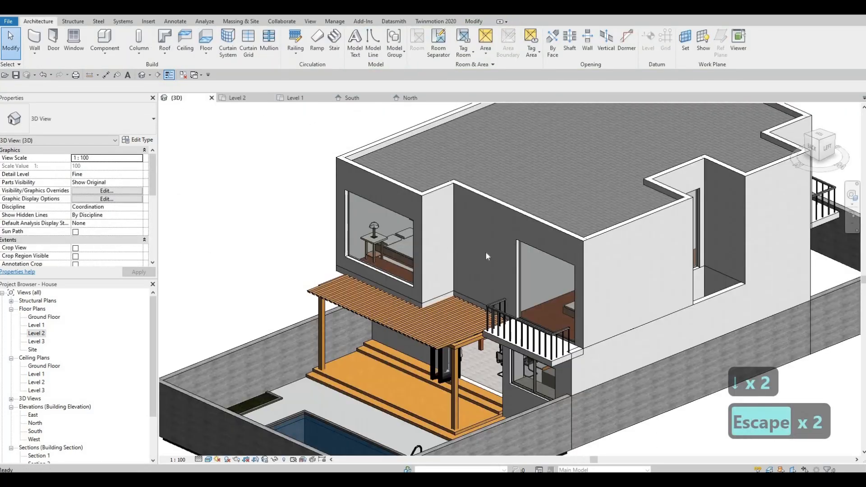
key(Escape)
scroll(549, 341, up, 4)
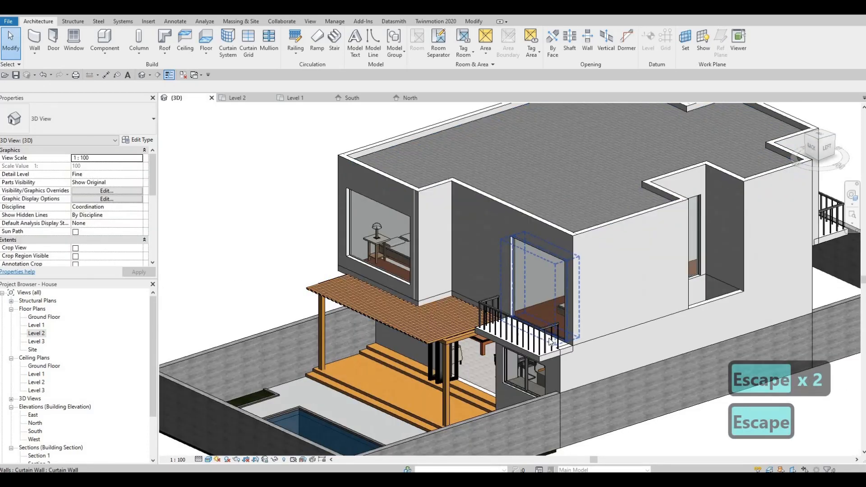
click(551, 339)
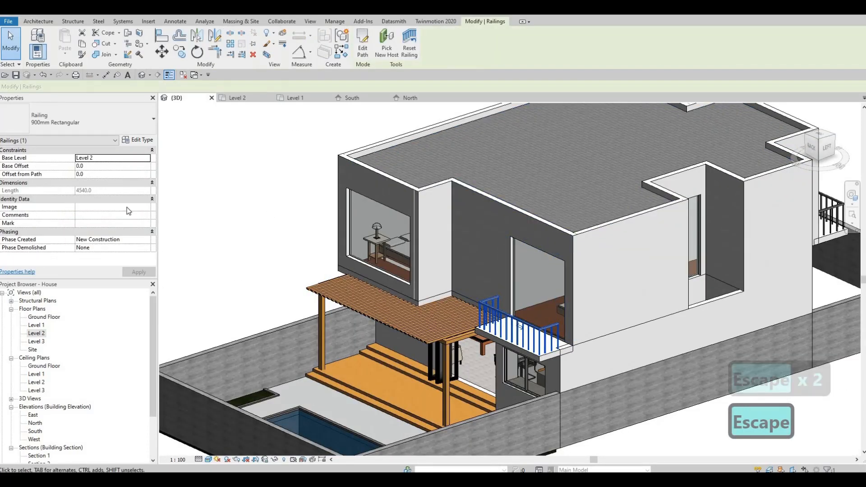
click(363, 51)
In the Level 2 plan, extend both side lines of the railing path down to the exterior wall
double_click(35, 334)
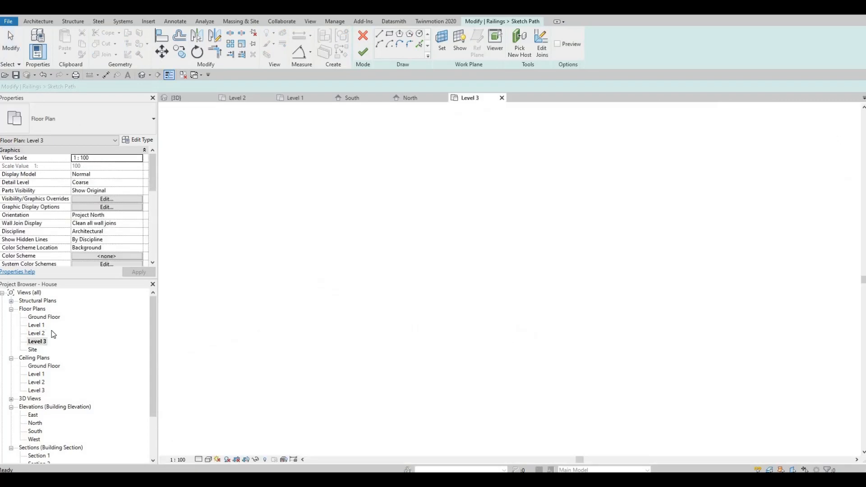
scroll(429, 255, up, 3)
scroll(420, 261, down, 5)
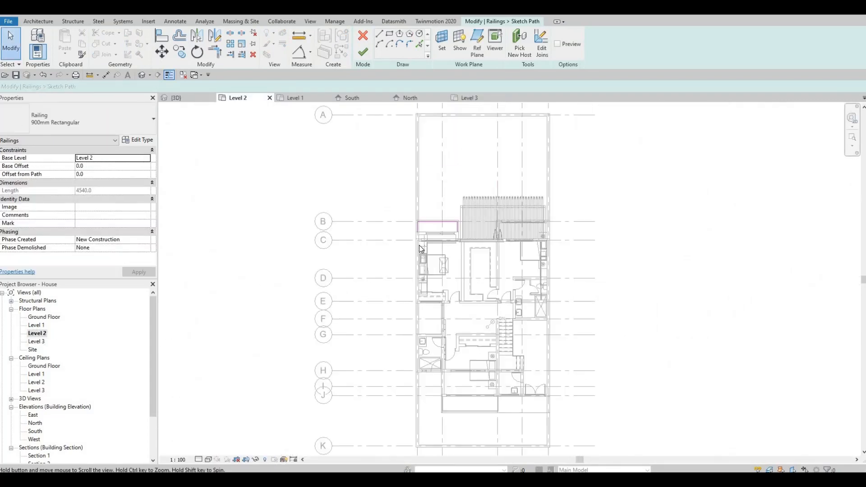
scroll(427, 256, up, 8)
click(421, 276)
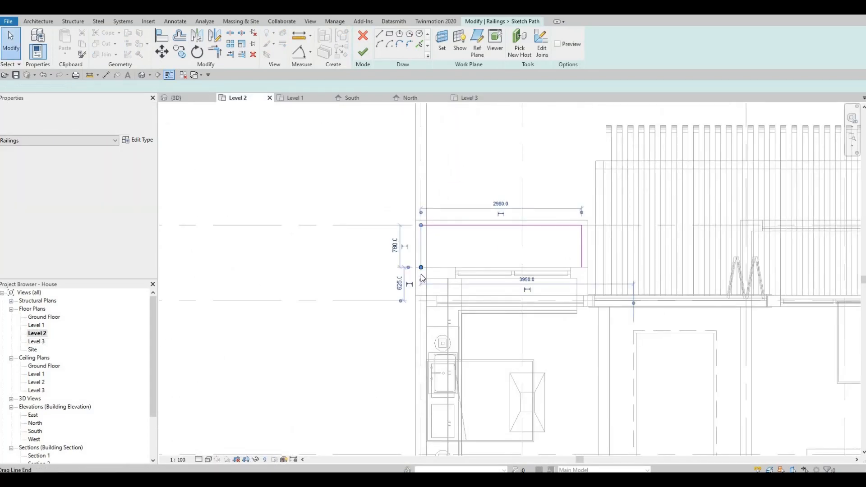
drag(422, 296, 421, 296)
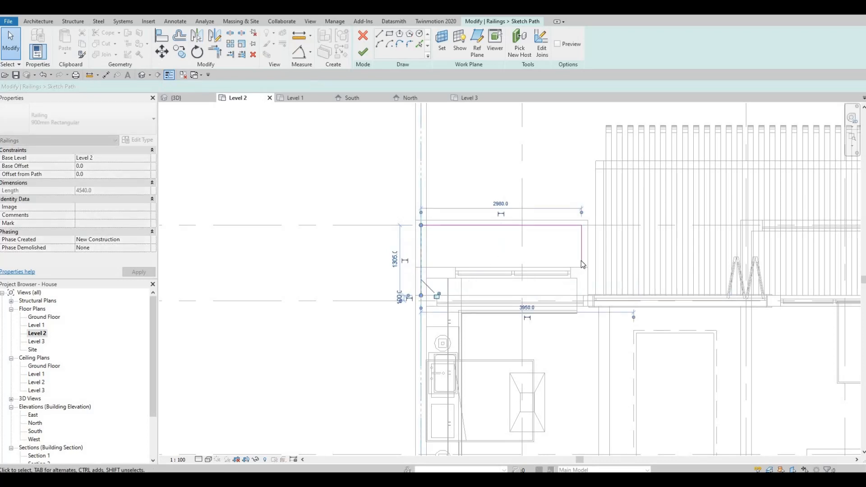
drag(582, 268, 584, 291)
drag(585, 296, 585, 295)
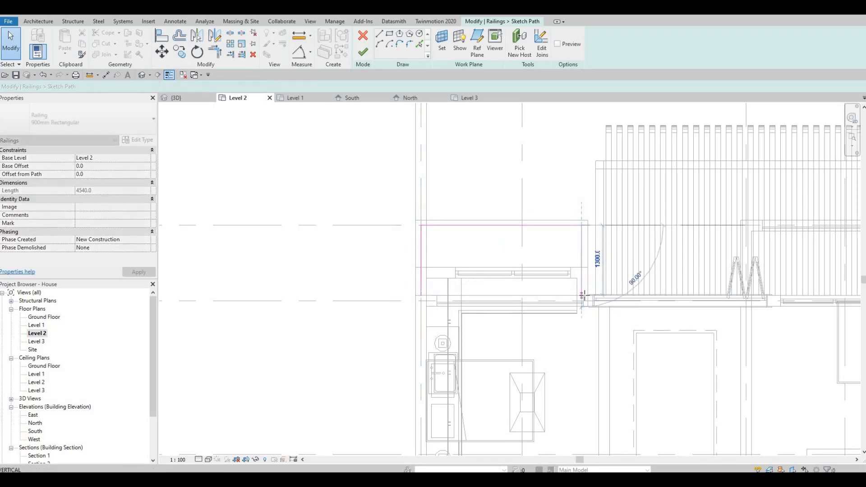
middle_drag(546, 243, 471, 200)
Finish editing the railing path
scroll(472, 200, down, 1)
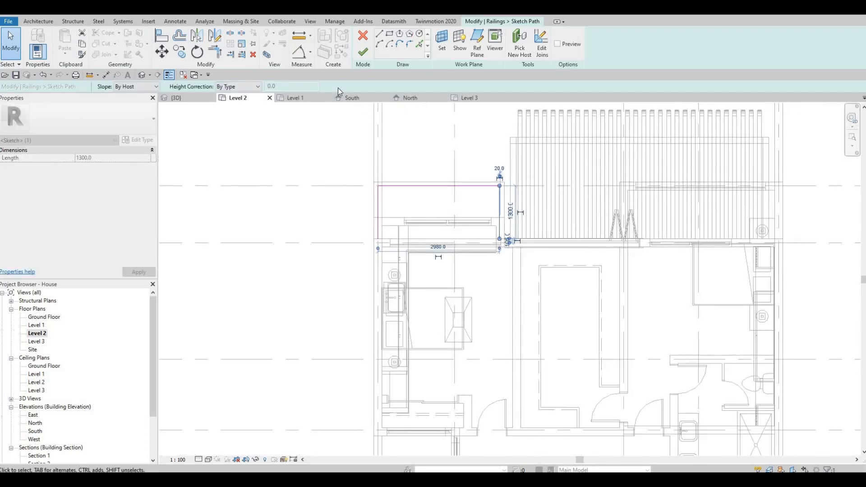
scroll(428, 132, down, 2)
middle_drag(603, 292, 571, 255)
click(363, 52)
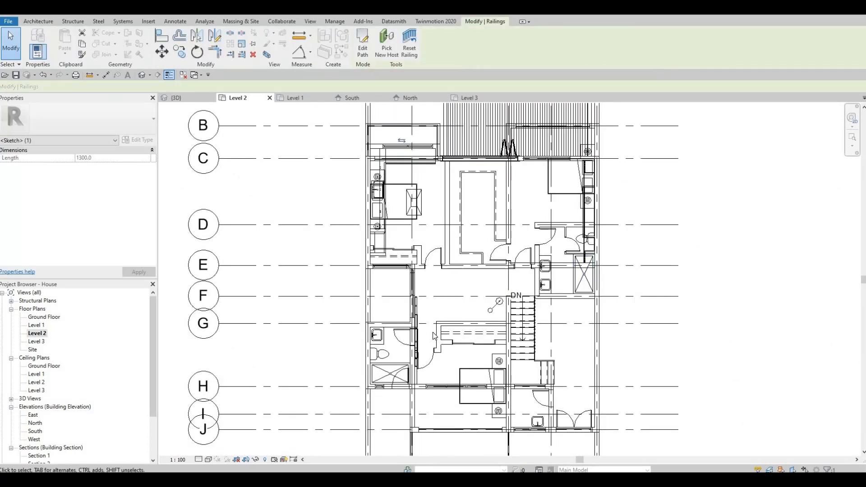
Review the extended front railing in the 3D view
middle_drag(291, 242, 279, 126)
key(Escape)
click(180, 98)
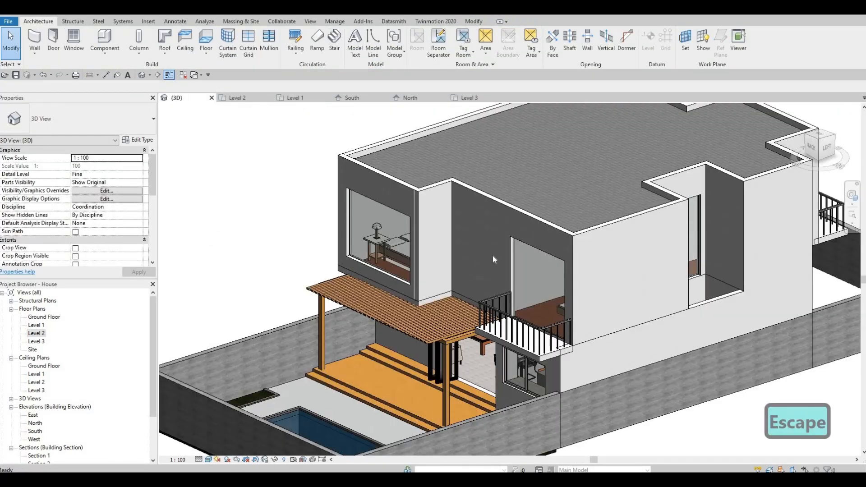
shift+middle_drag(549, 293, 557, 242)
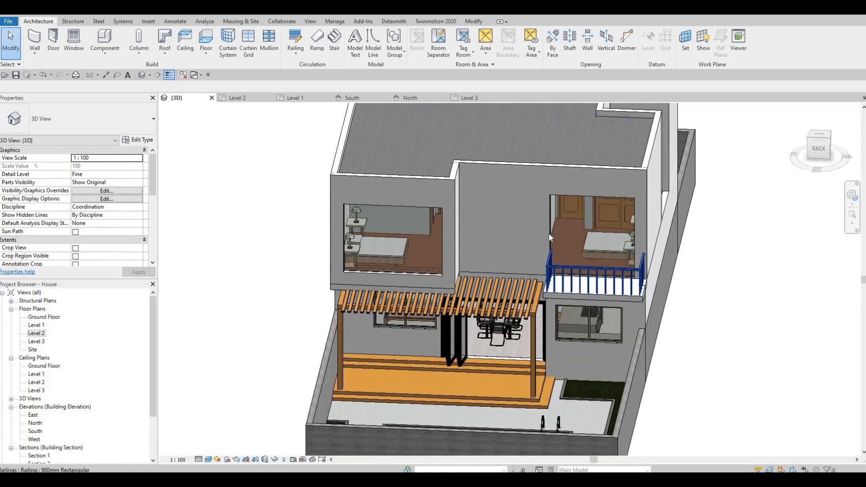
Select the bedroom's curtain wall and pull its end back to meet the exterior wall in the Level 2 plan
click(550, 229)
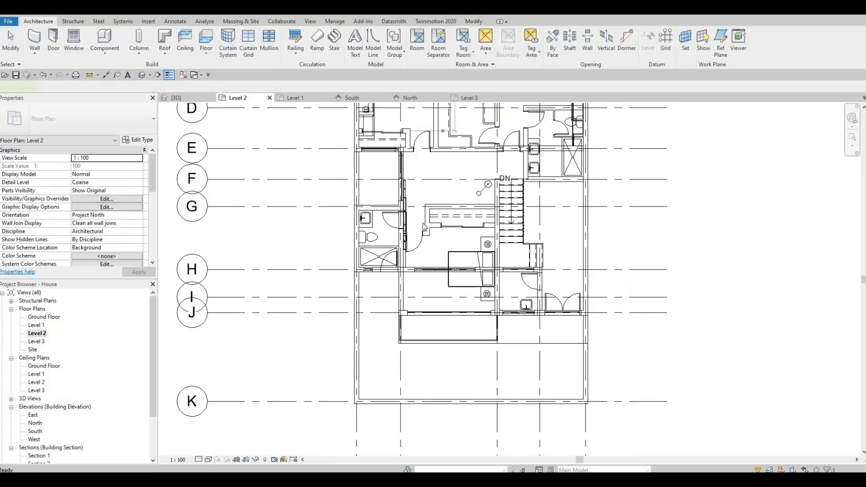
middle_drag(408, 282, 446, 383)
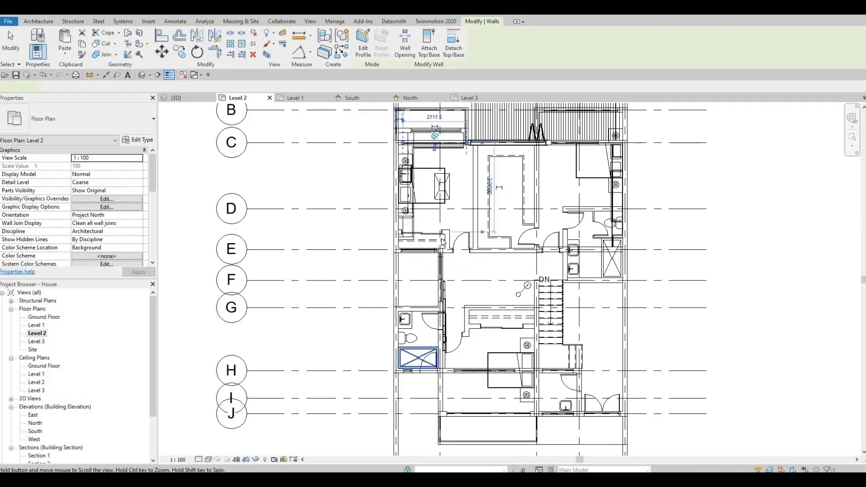
scroll(447, 383, down, 1)
middle_drag(476, 215, 518, 320)
scroll(517, 320, up, 1)
scroll(518, 321, up, 5)
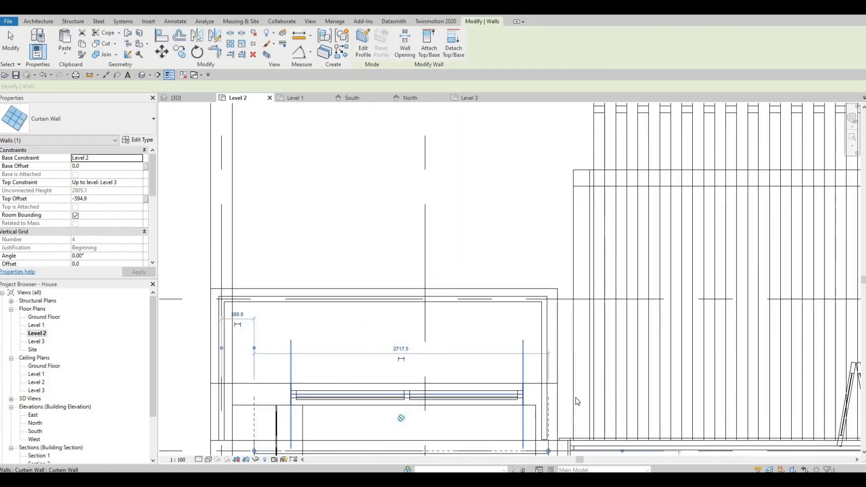
click(582, 384)
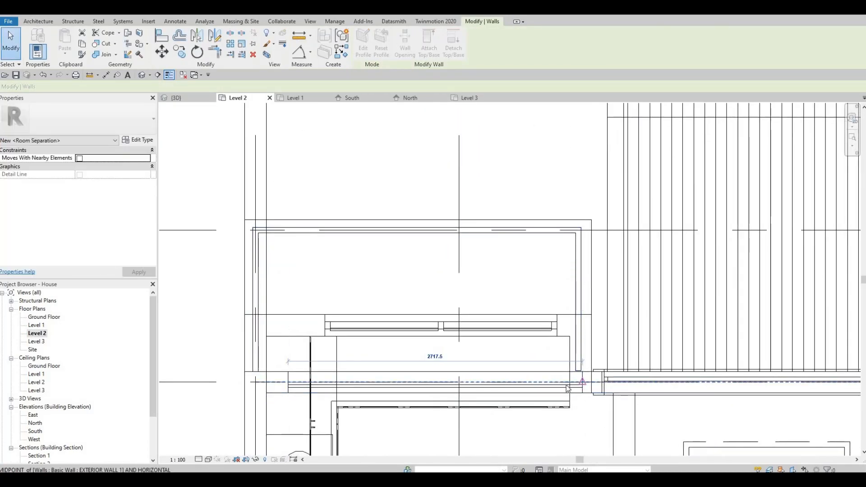
click(580, 382)
key(Escape)
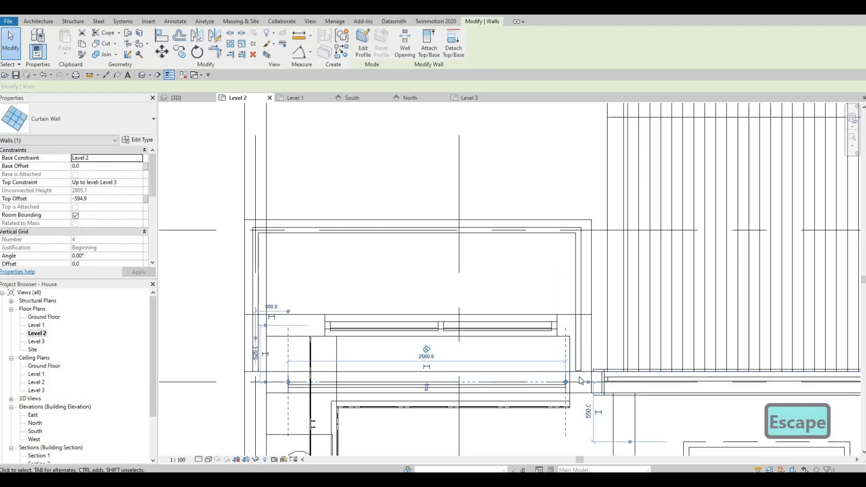
click(578, 377)
key(Escape)
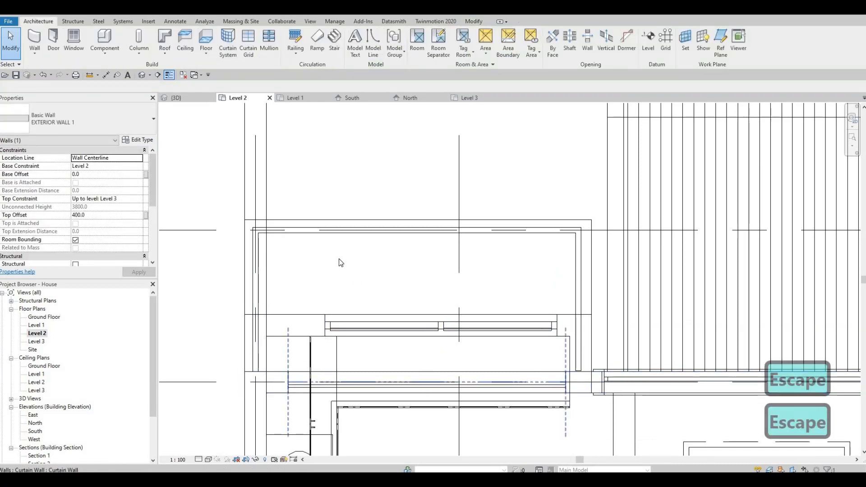
click(564, 383)
drag(565, 383, 557, 324)
middle_drag(491, 253, 512, 290)
scroll(512, 290, down, 2)
key(Escape)
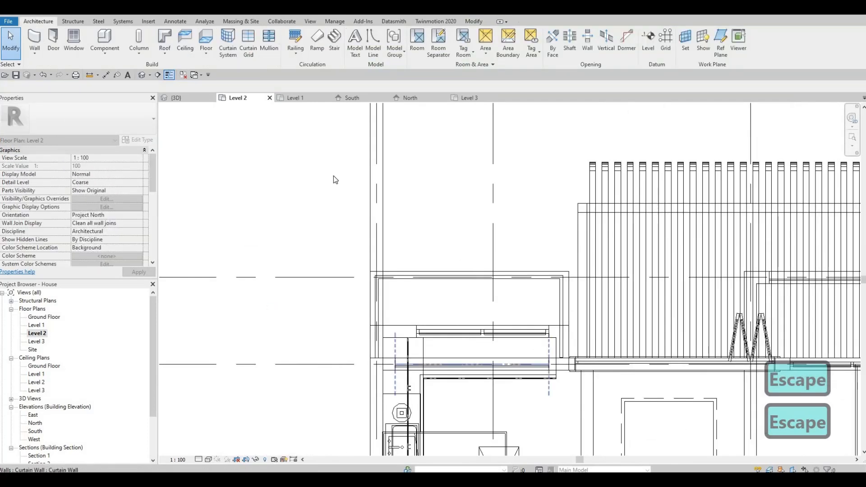
Set the Level 2 view range's view depth offset to 0
scroll(335, 185, down, 5)
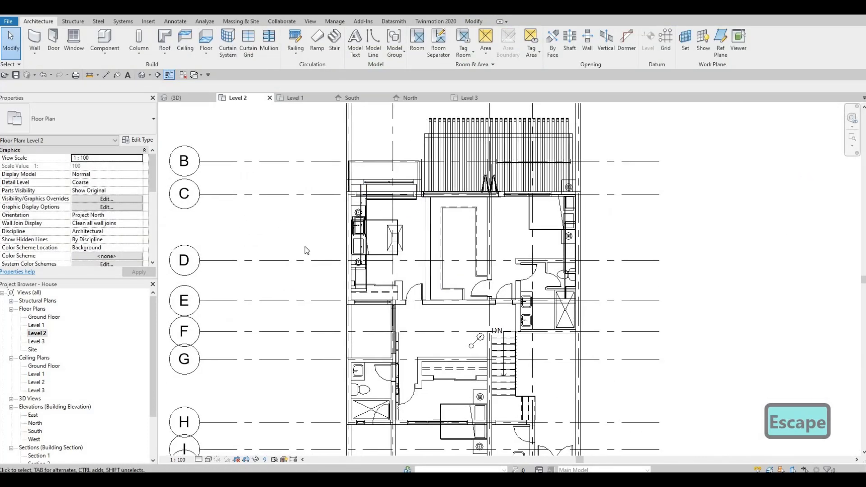
scroll(307, 251, down, 3)
scroll(97, 220, down, 5)
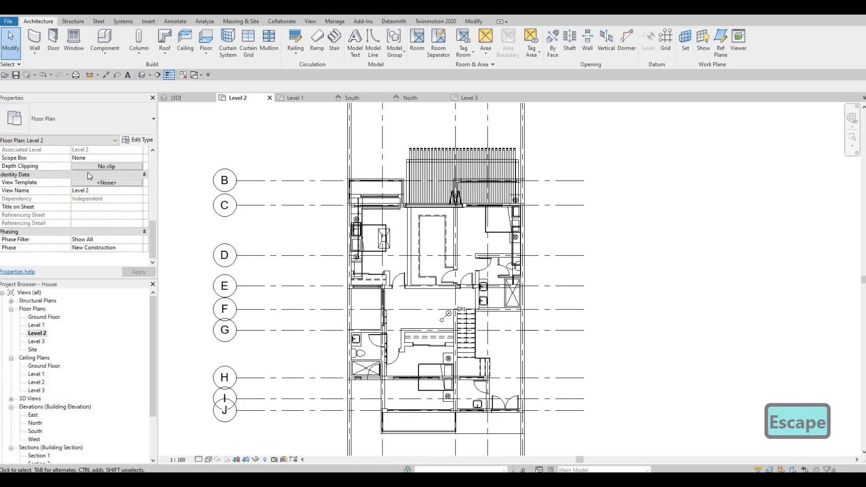
scroll(96, 218, up, 3)
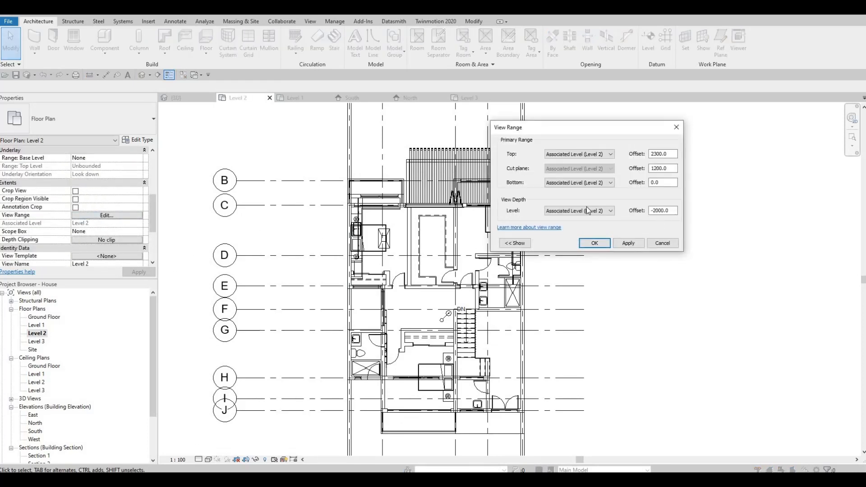
drag(670, 211, 587, 207)
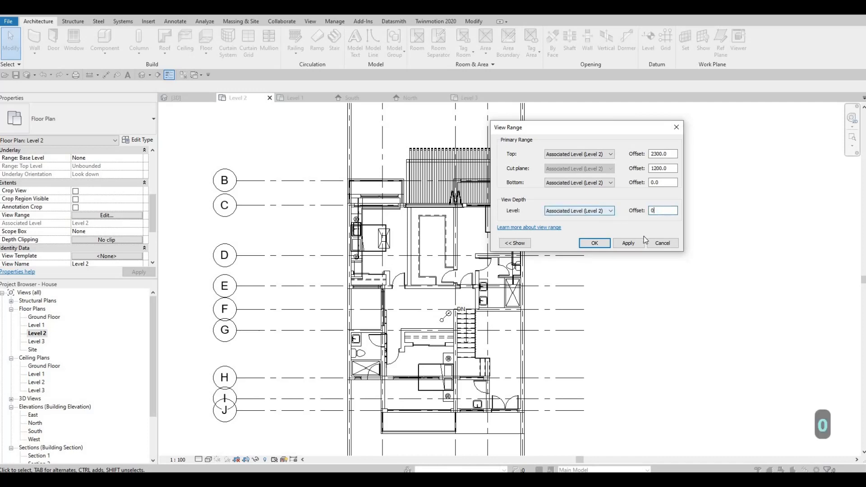
click(594, 244)
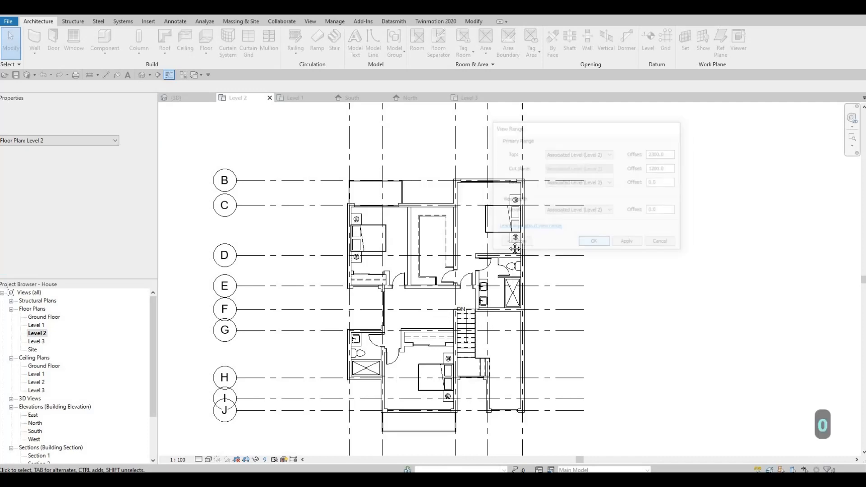
key(Escape)
scroll(418, 204, up, 5)
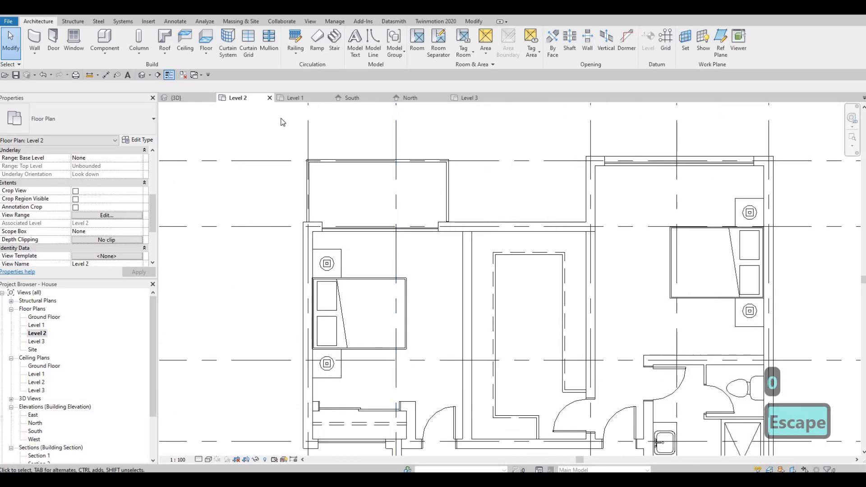
Change the balcony railing's type to Glass Panel - Bottom Fill in the 3D view
click(176, 98)
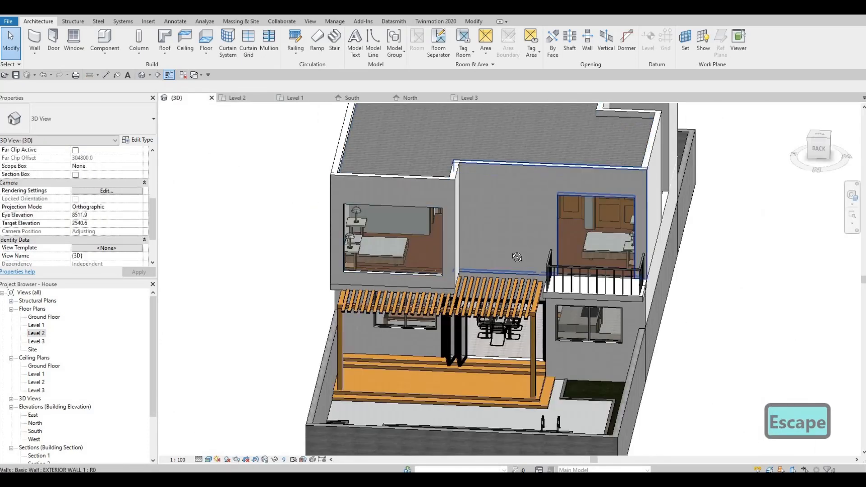
key(Escape)
scroll(556, 309, up, 4)
scroll(557, 308, down, 1)
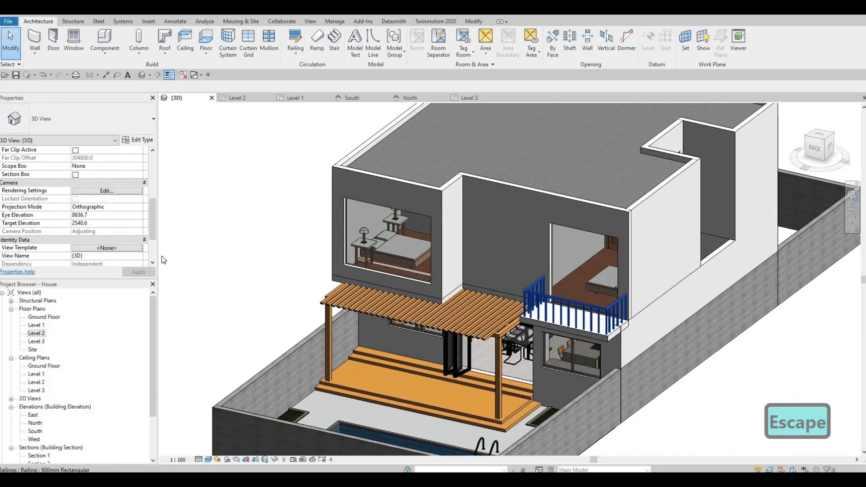
click(559, 309)
click(66, 131)
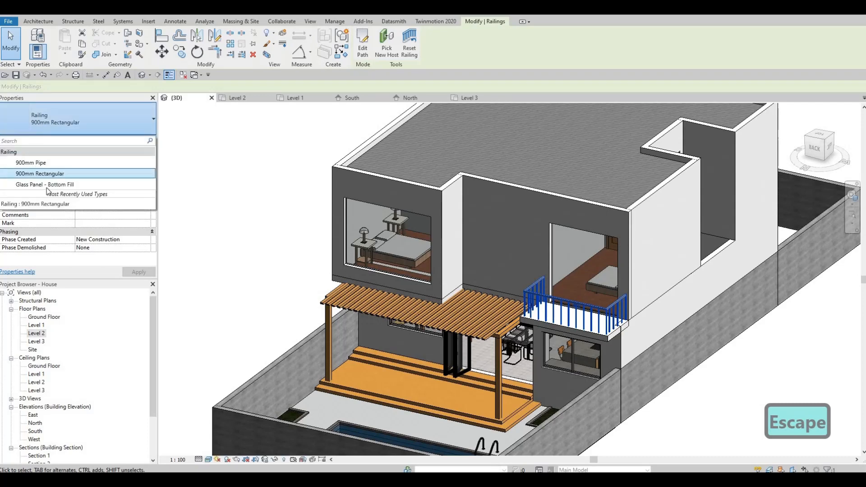
click(48, 191)
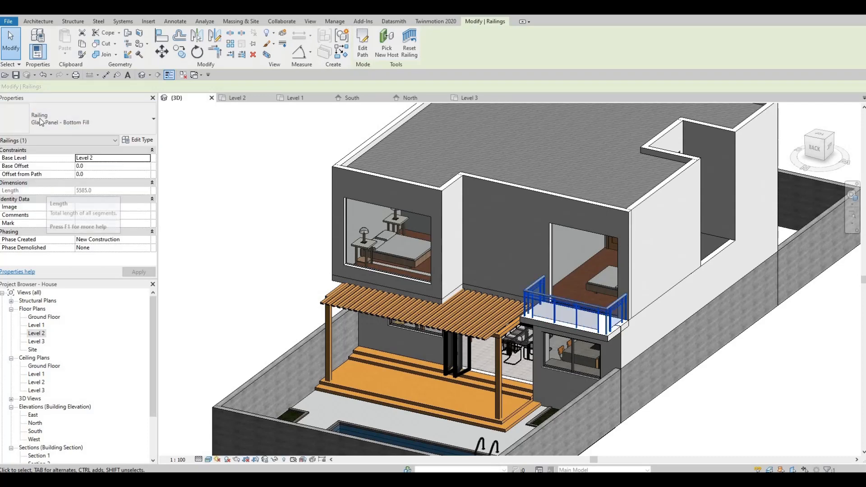
Change the selected railing's type to 900mm Pipe
click(41, 121)
click(43, 167)
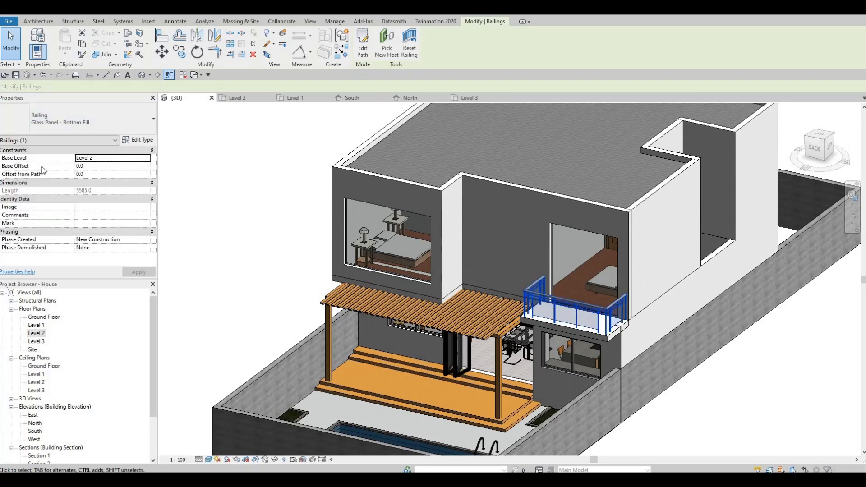
shift+middle_drag(420, 289, 259, 266)
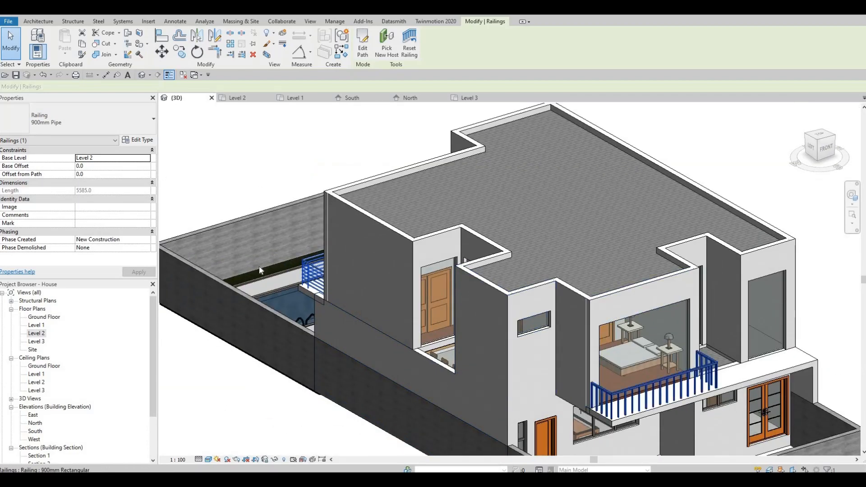
click(81, 130)
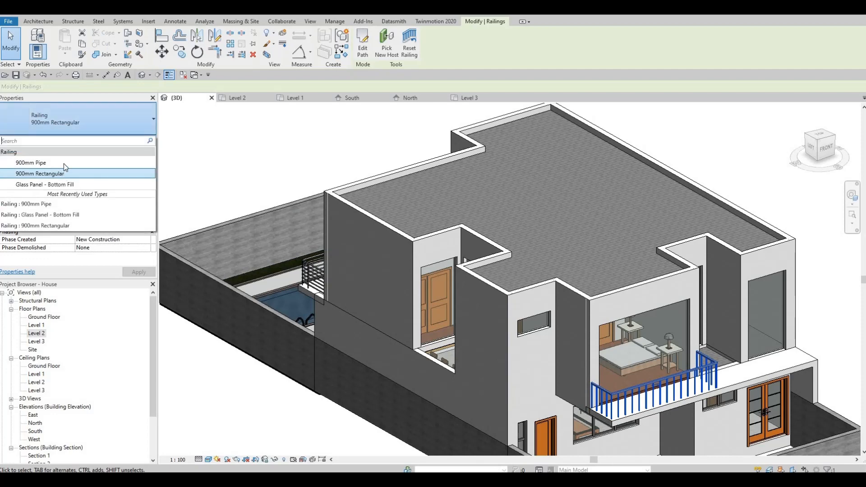
key(Return)
key(Escape)
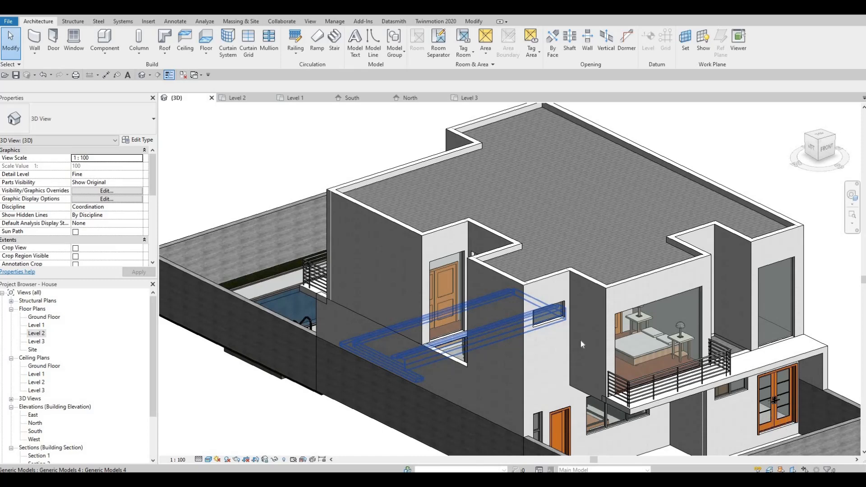
Orbit around the 3D model to inspect the balcony railings and the bedroom curtain wall
key(Escape)
key(Escape)
middle_drag(672, 297, 570, 277)
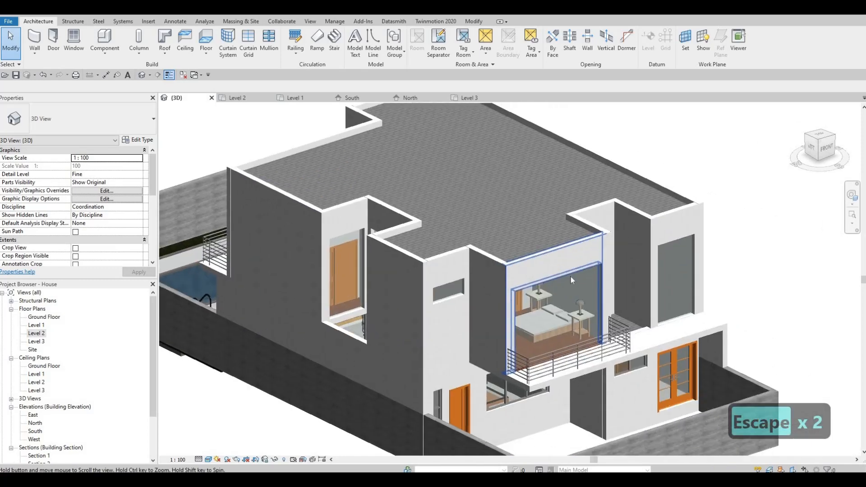
scroll(570, 277, down, 3)
click(570, 277)
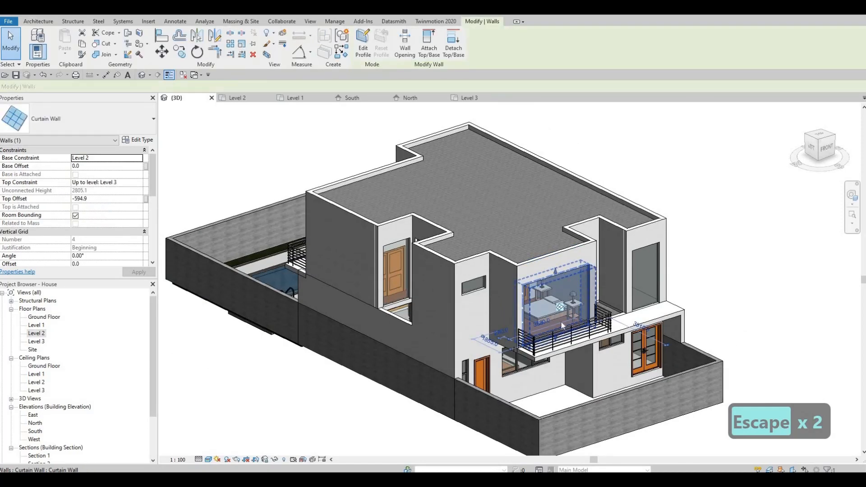
key(Escape)
key(Escape)
shift+middle_drag(509, 299, 627, 317)
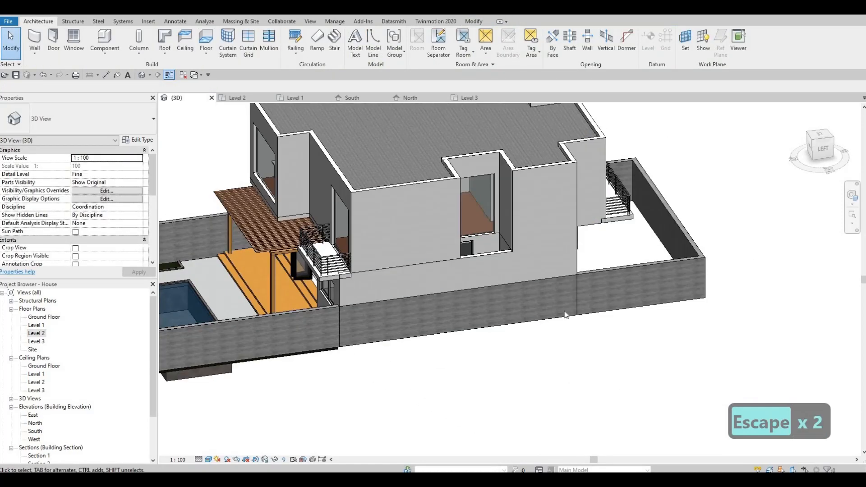
mouse_move(465, 295)
shift+middle_down()
mouse_move(553, 304)
mouse_move(505, 279)
mouse_move(536, 269)
shift+middle_up()
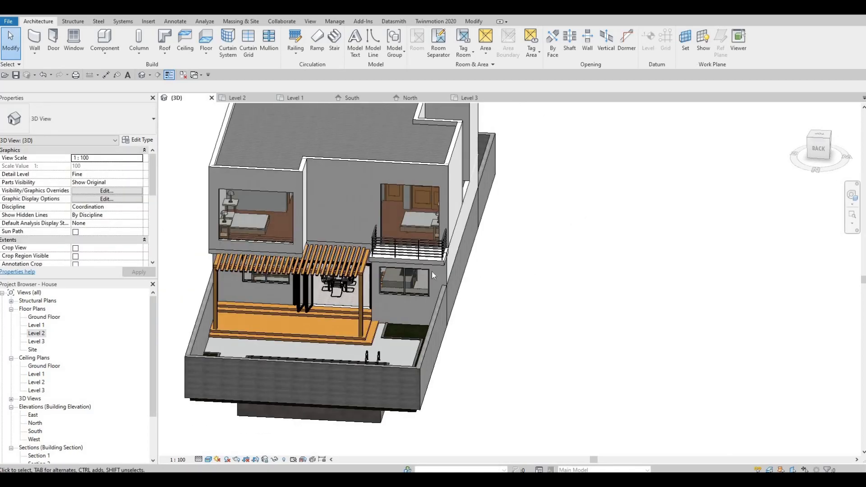
shift+middle_drag(431, 271, 361, 264)
shift+middle_drag(544, 249, 478, 242)
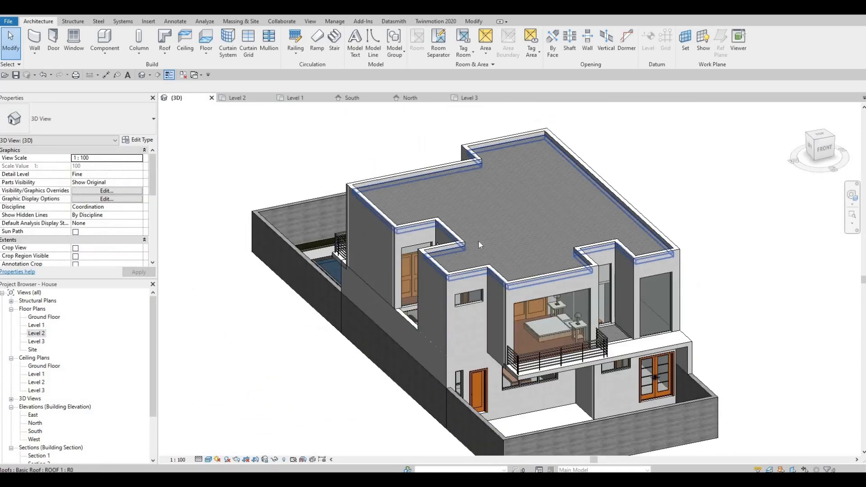
Delete the railing along the front bedroom balcony
click(539, 377)
shift+middle_drag(539, 377, 491, 394)
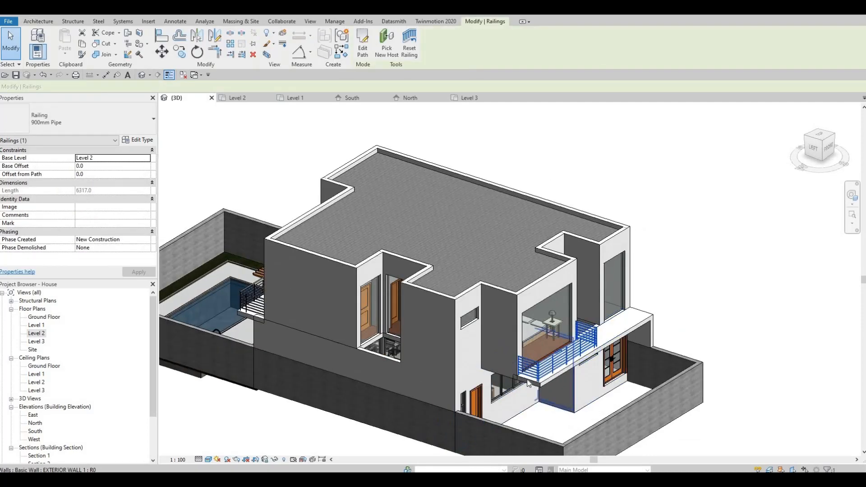
key(Delete)
middle_drag(376, 310, 494, 313)
click(369, 311)
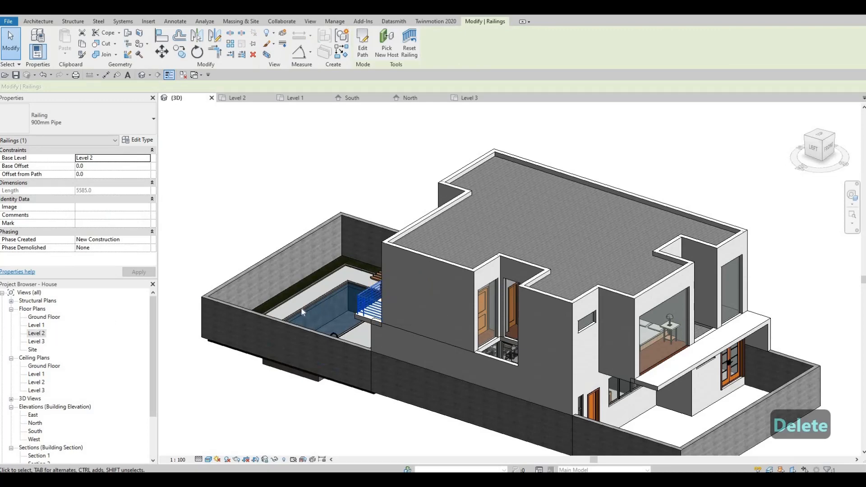
key(Escape)
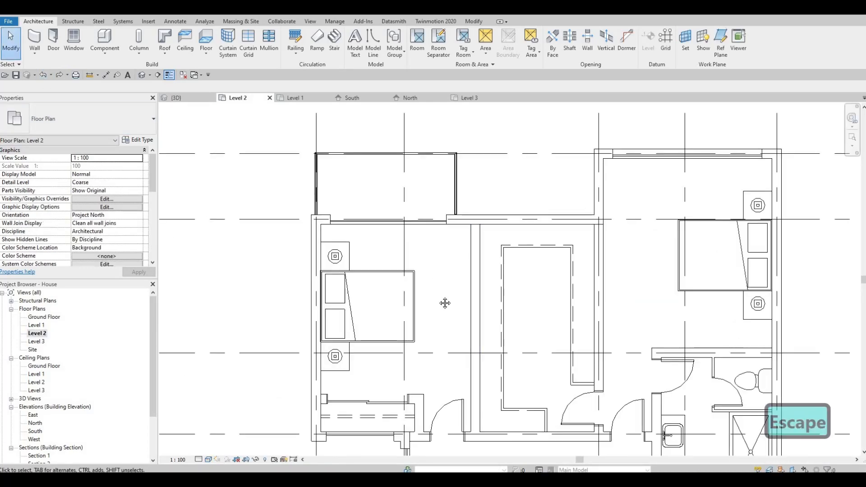
Draw a three-sided curtain wall around the small projecting balcony beyond the first bedroom in the Level 2 plan
middle_drag(444, 303, 443, 242)
scroll(443, 243, down, 3)
scroll(351, 194, down, 1)
middle_drag(370, 226, 394, 280)
key(Escape)
scroll(388, 212, up, 2)
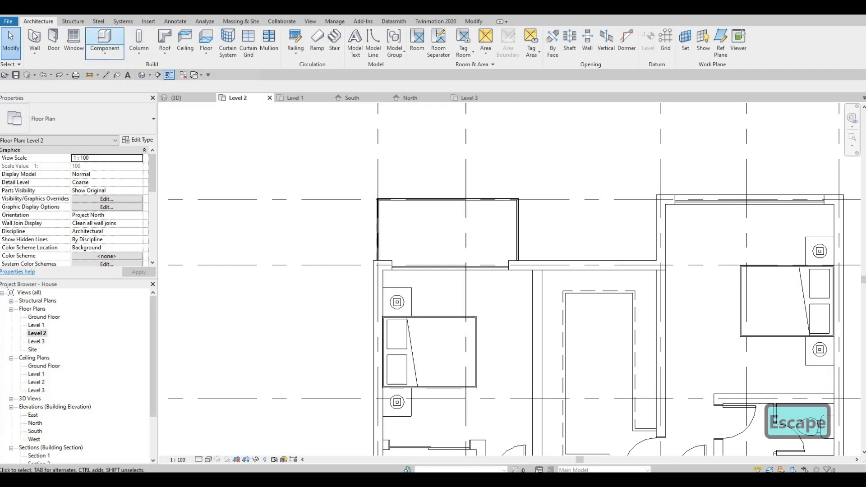
key(w)
key(a)
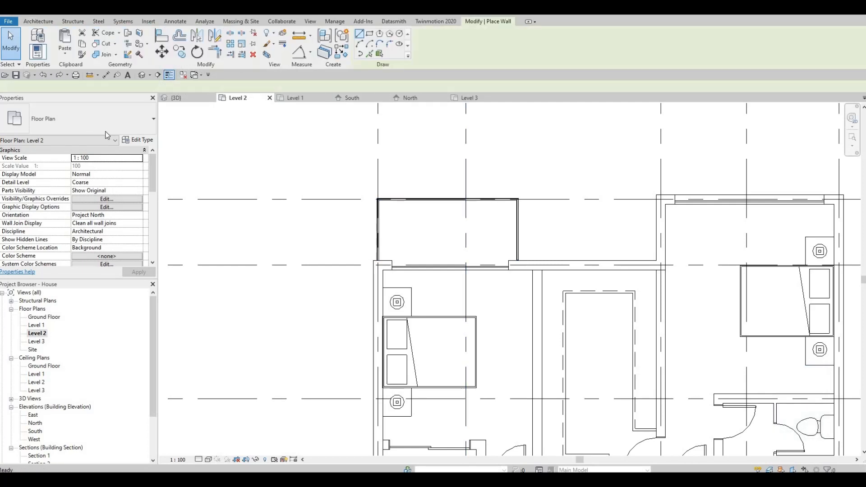
scroll(388, 253, up, 3)
scroll(370, 276, up, 2)
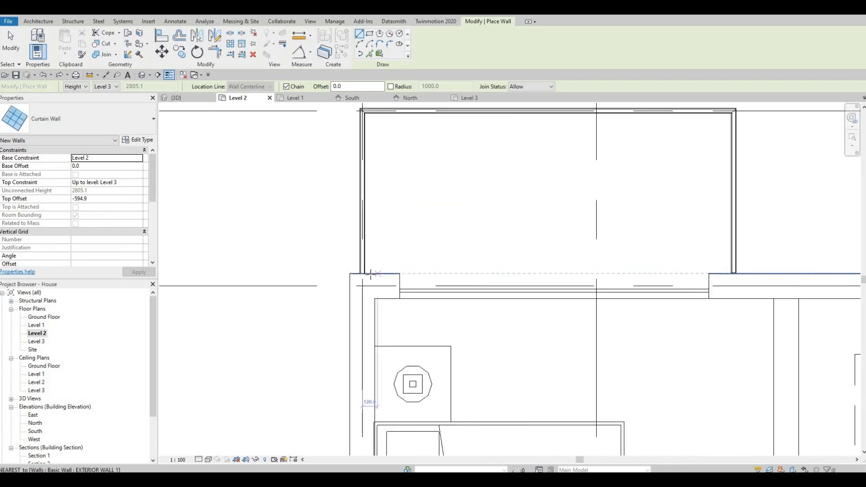
click(366, 273)
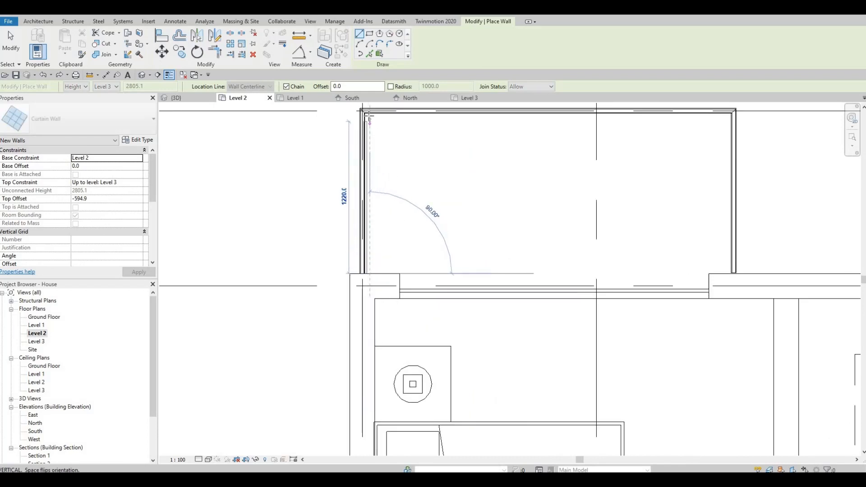
click(601, 122)
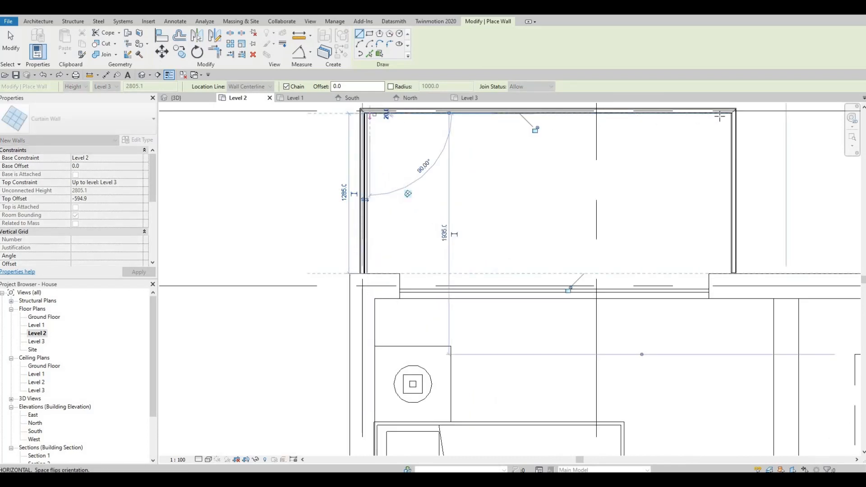
click(720, 115)
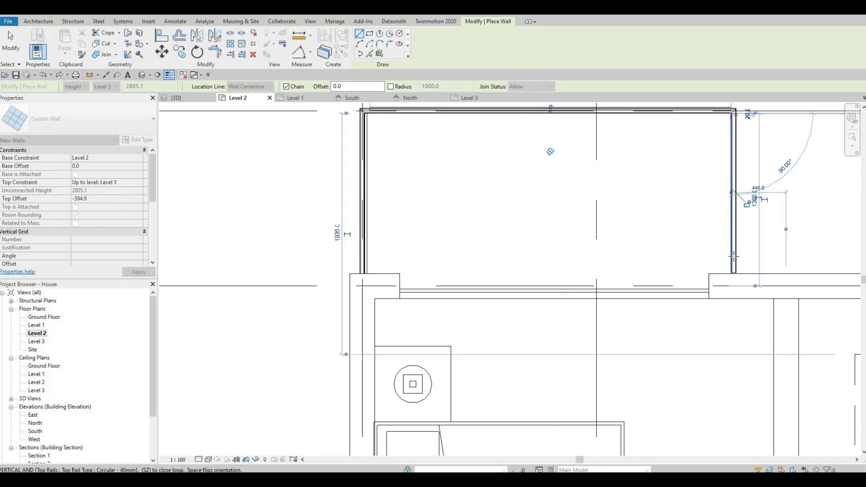
click(731, 274)
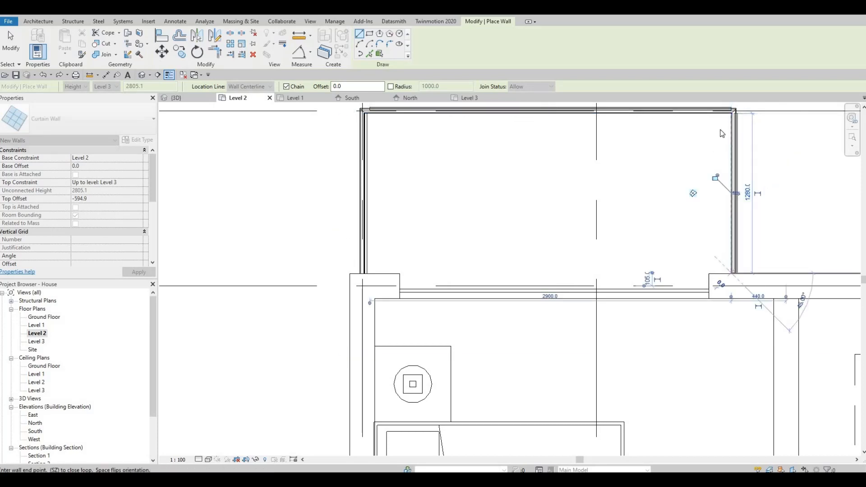
key(Escape)
scroll(708, 202, up, 2)
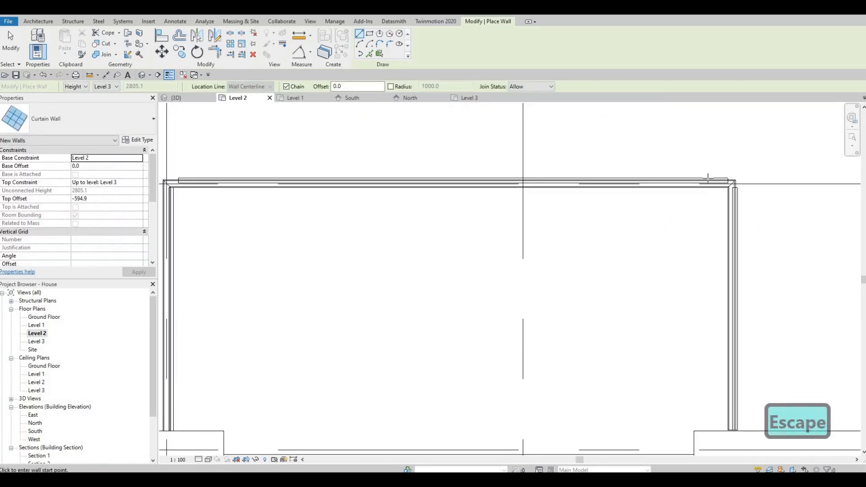
key(Escape)
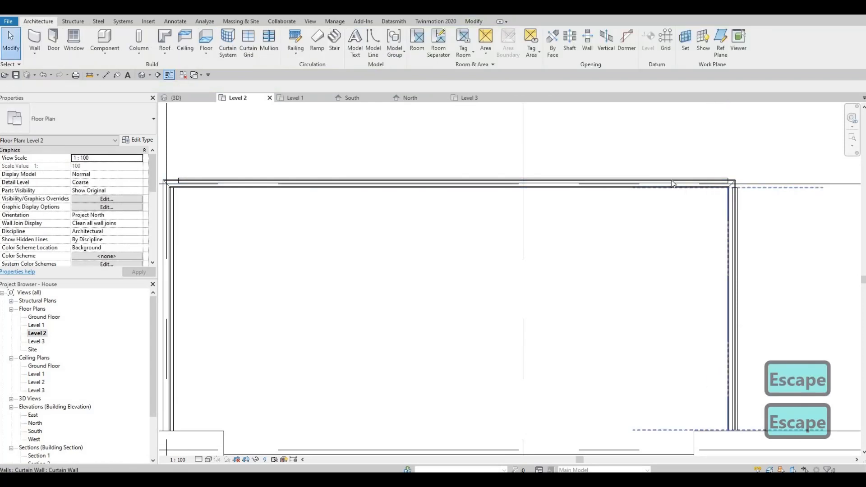
Delete the 900mm Pipe railing running along that balcony's edge
click(673, 184)
key(Escape)
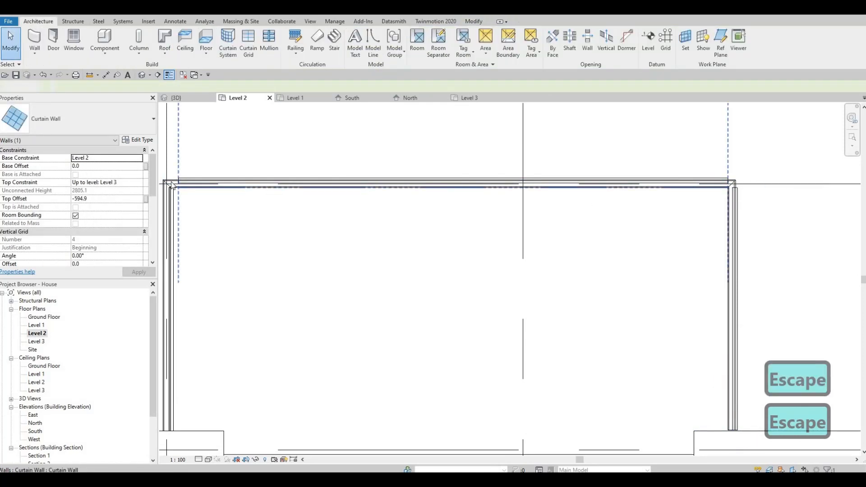
key(Escape)
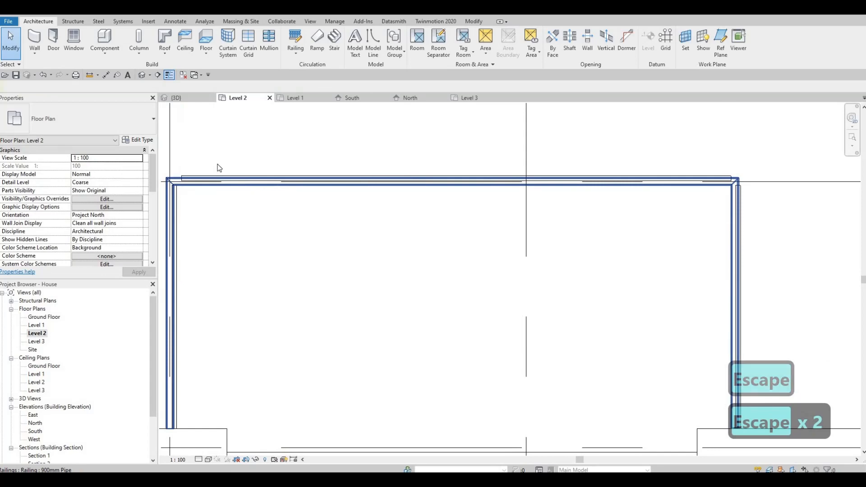
click(216, 167)
key(Delete)
scroll(505, 207, down, 5)
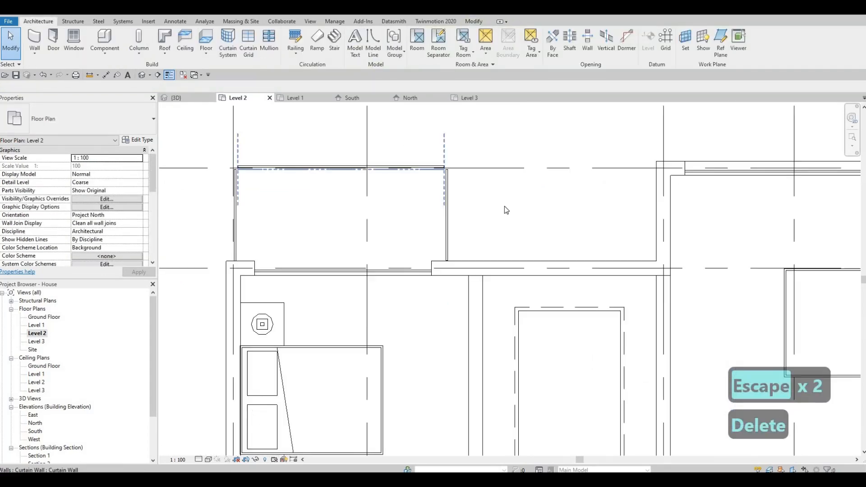
Draw a three-sided curtain wall around the other projecting balcony, with a front segment about 4000 mm long
middle_drag(555, 420, 480, 174)
key(Escape)
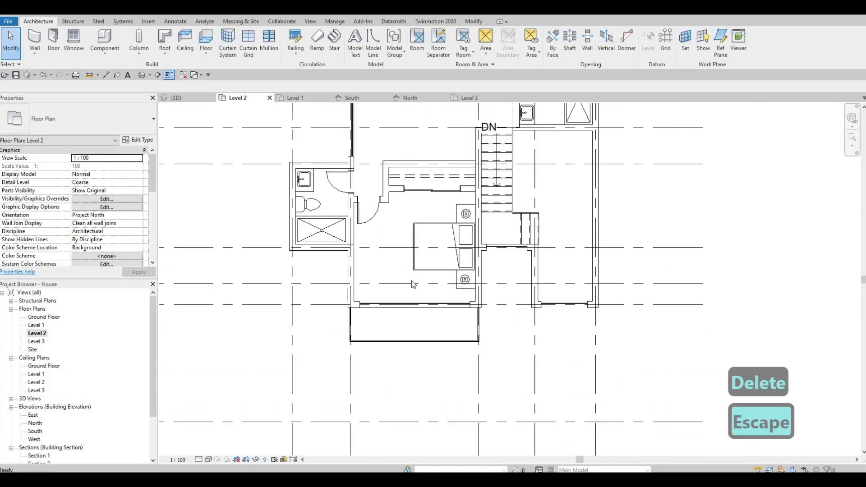
middle_drag(412, 281, 457, 228)
scroll(409, 282, up, 2)
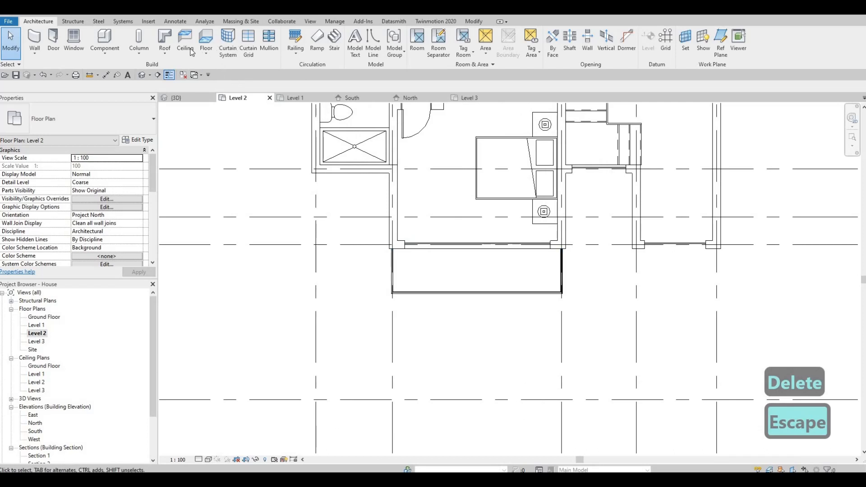
click(35, 47)
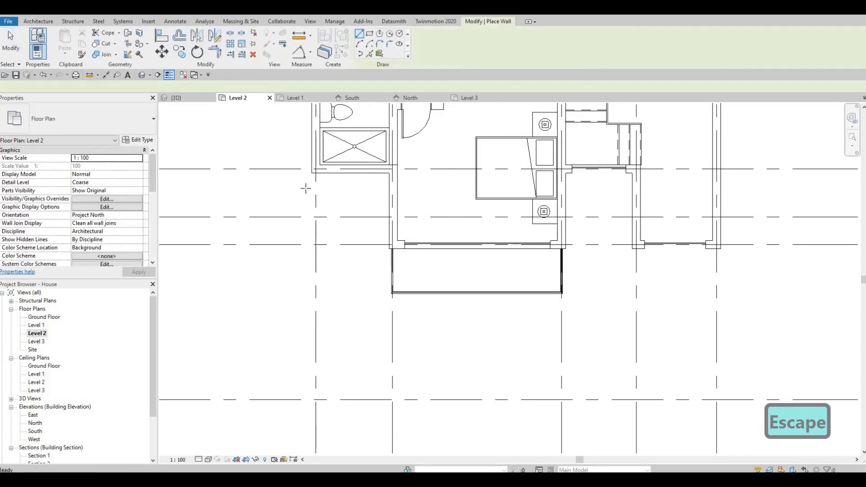
scroll(383, 233, up, 4)
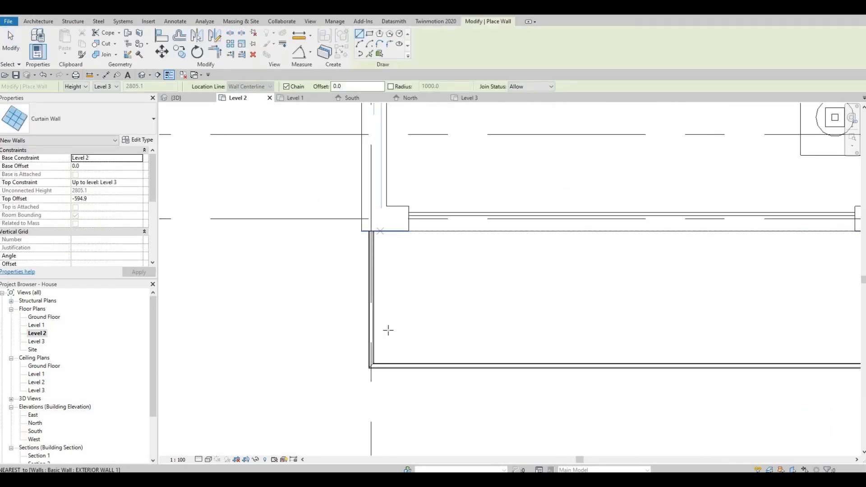
click(379, 231)
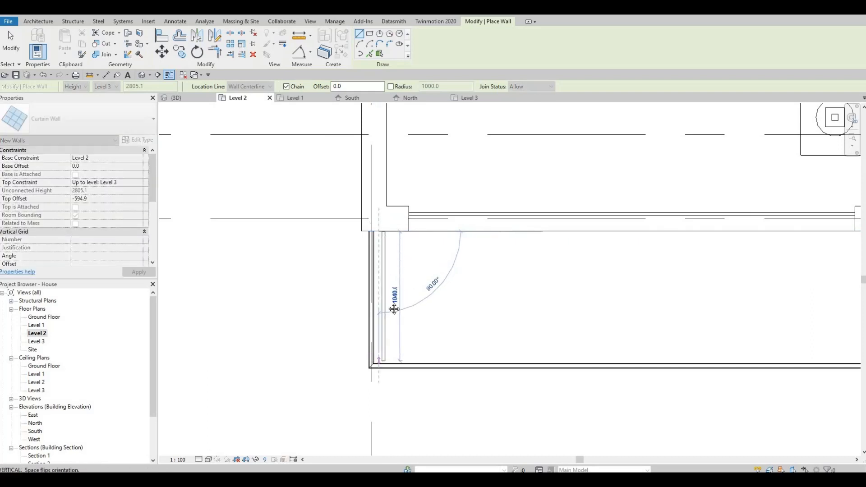
click(379, 357)
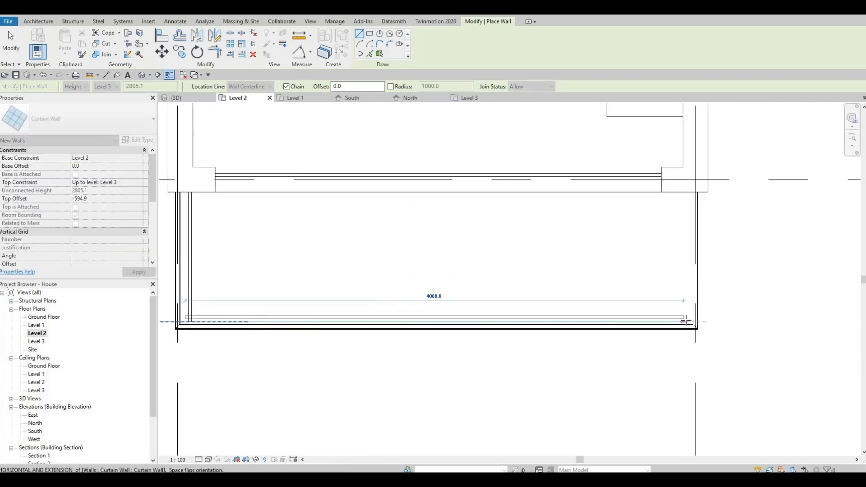
click(686, 193)
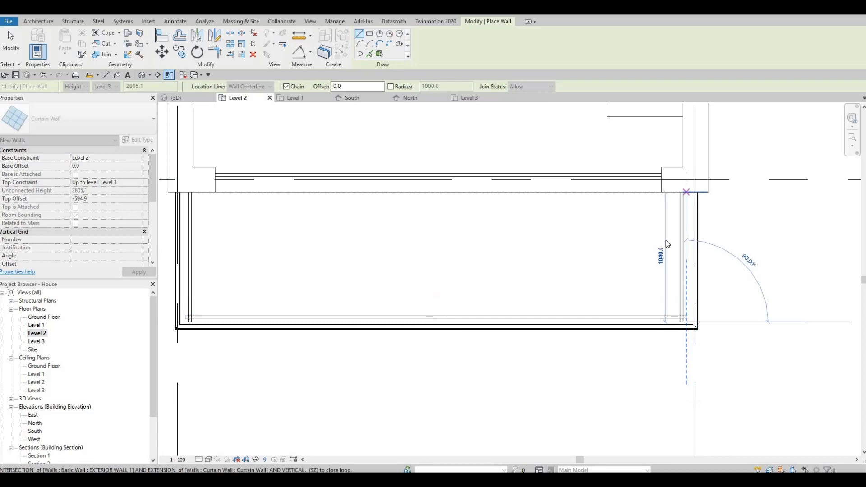
Delete the remaining 900mm Pipe railing around the second projecting balcony
key(Escape)
key(Escape)
click(694, 239)
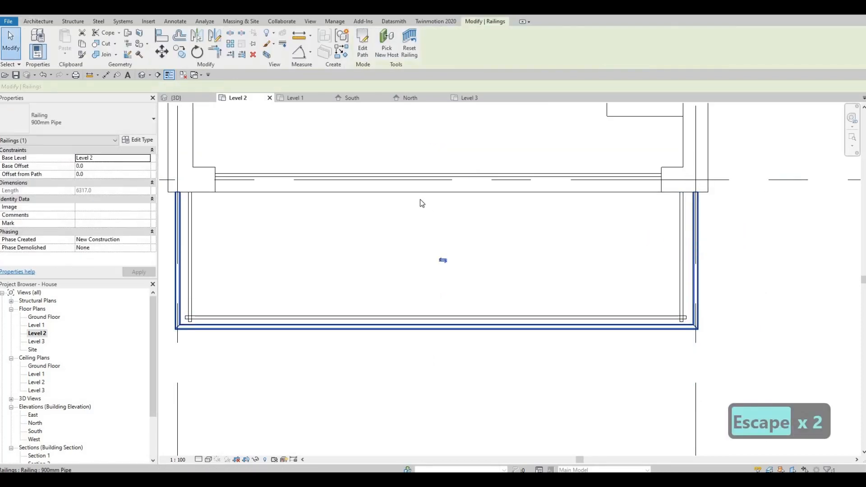
key(Delete)
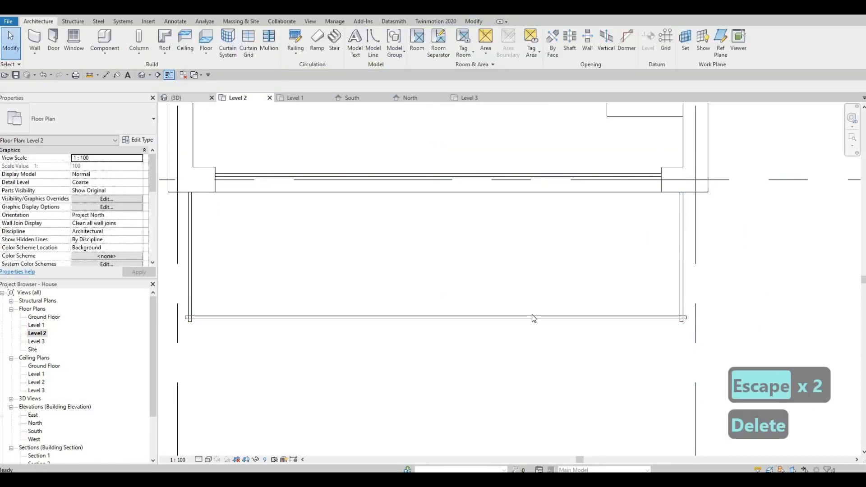
In the 3D view, drag the top of the balcony's front curtain wall down to railing height
click(176, 98)
key(Escape)
middle_drag(562, 304, 573, 302)
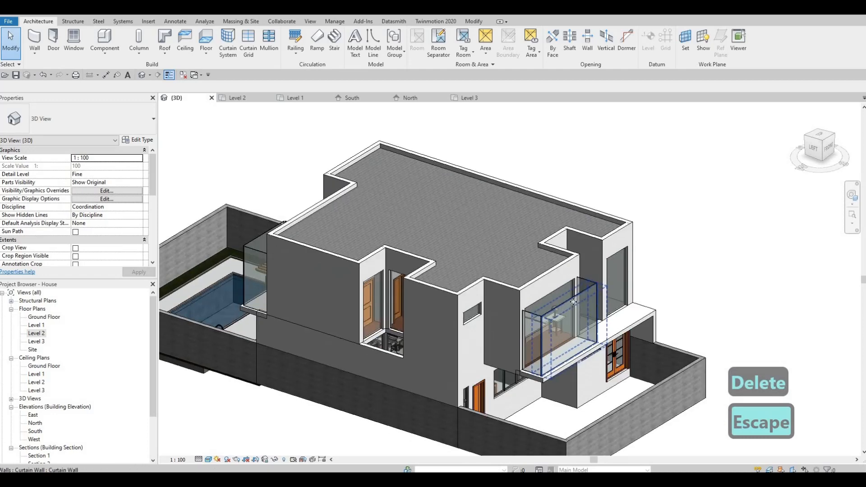
click(573, 302)
scroll(570, 294, up, 3)
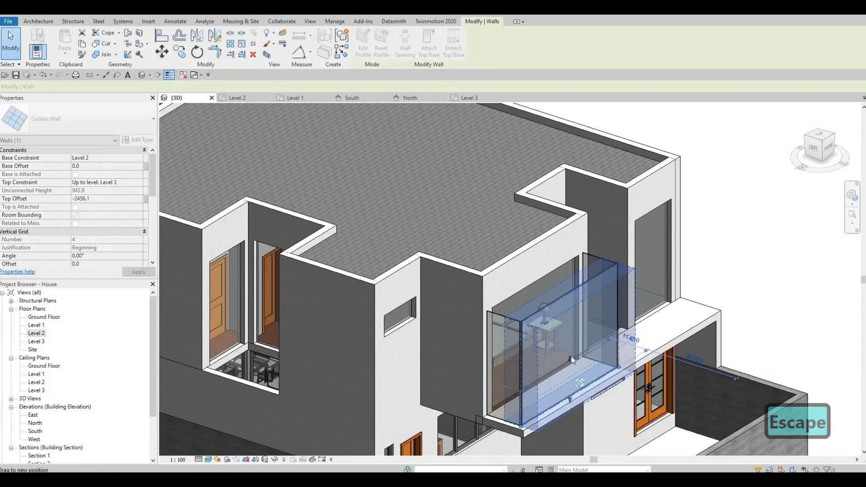
drag(571, 356, 600, 255)
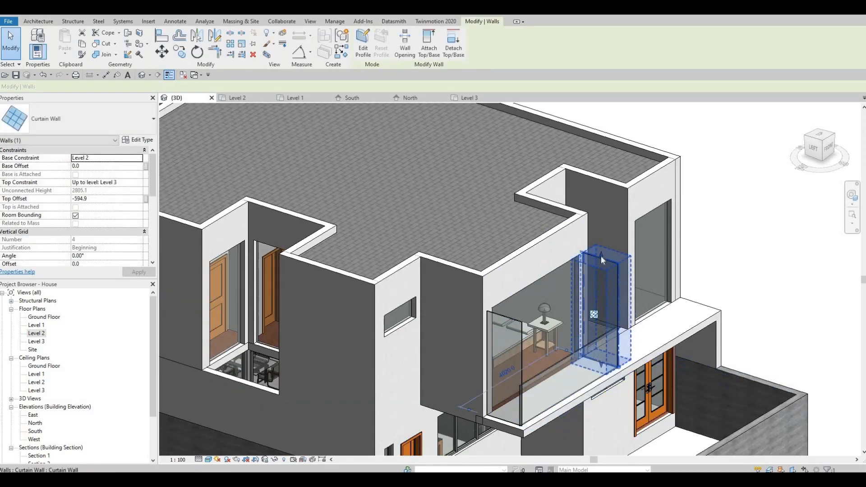
Align the tops of this balcony's side curtain walls to the lowered front curtain wall
key(Escape)
scroll(594, 347, up, 2)
key(Escape)
key(a)
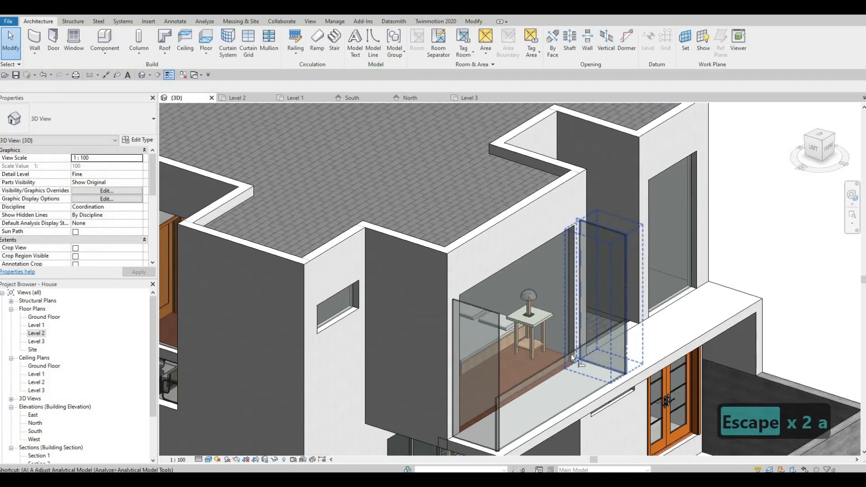
key(l)
click(615, 235)
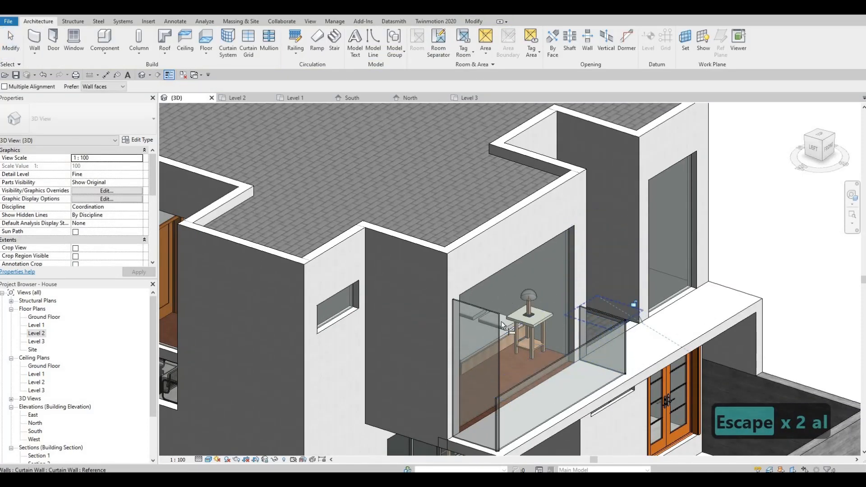
click(543, 369)
click(493, 314)
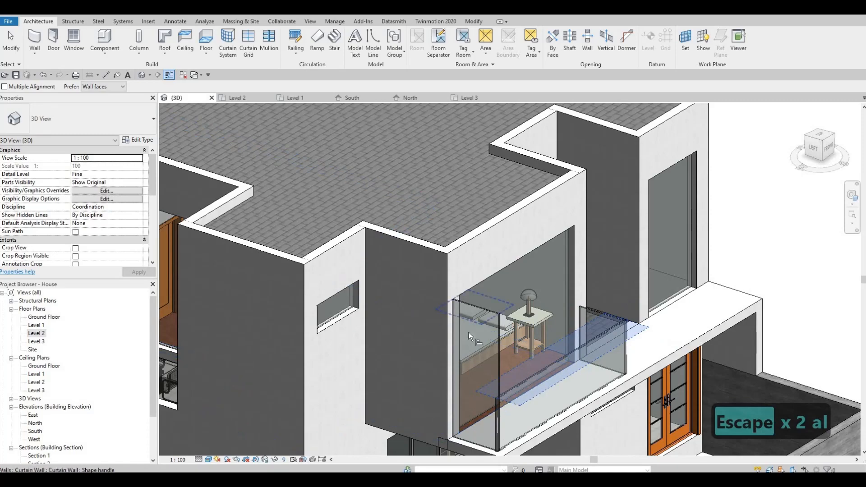
On the other balcony, align the curtain wall tops to the low front glass height
scroll(411, 309, down, 2)
shift+middle_drag(411, 309, 754, 226)
click(766, 226)
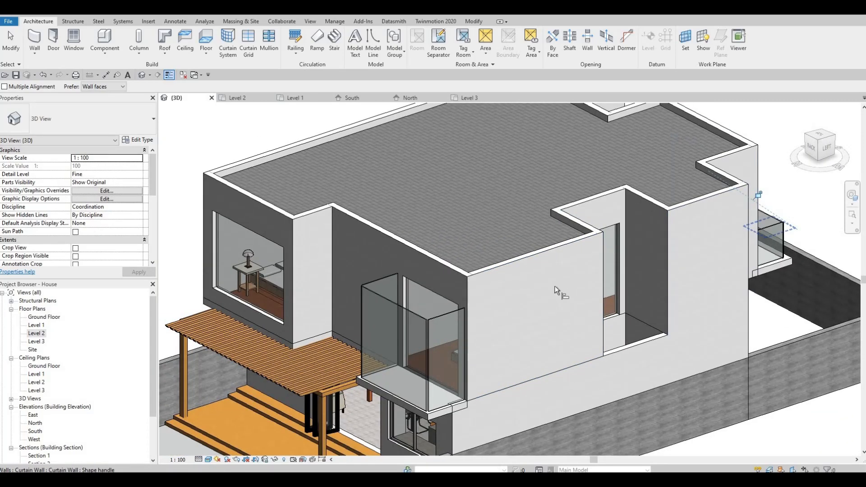
click(448, 365)
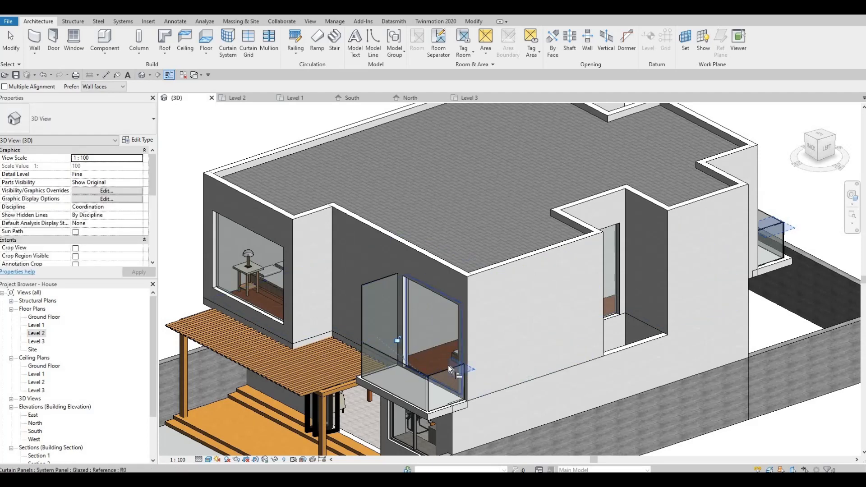
click(449, 367)
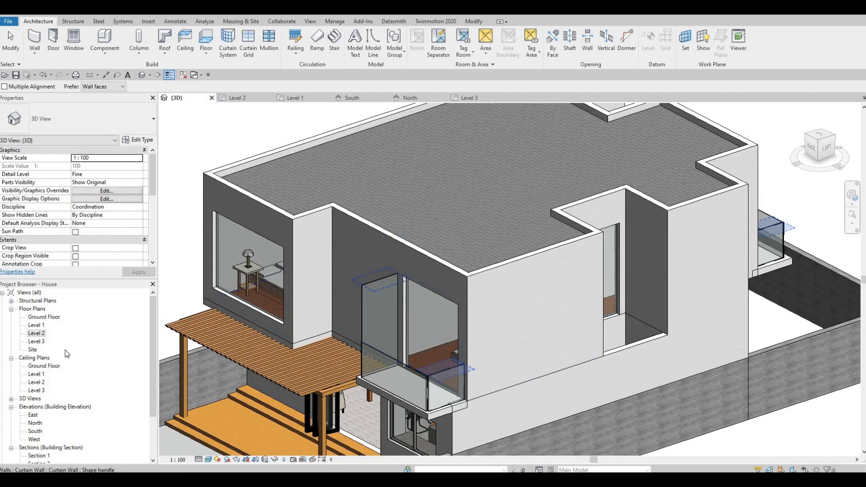
Open the Level 2 plan and nudge the balcony's left curtain wall leftward into line with the opening edge
key(Escape)
key(Escape)
double_click(36, 332)
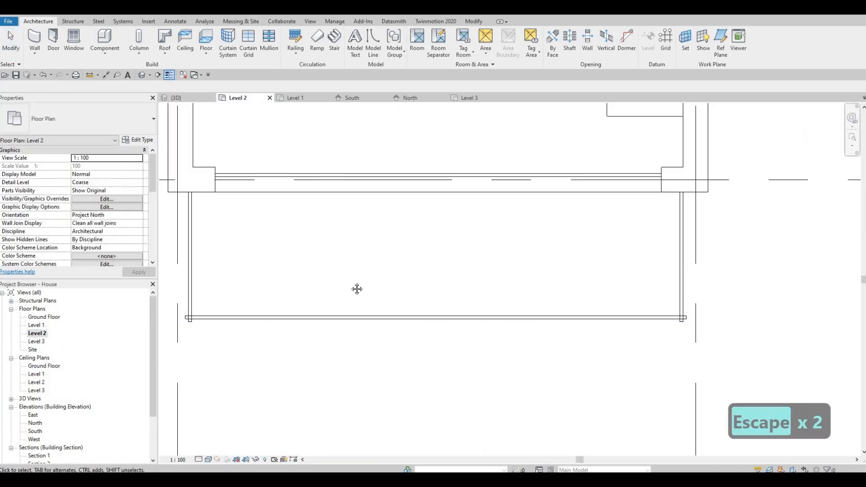
middle_drag(356, 289, 475, 303)
click(472, 286)
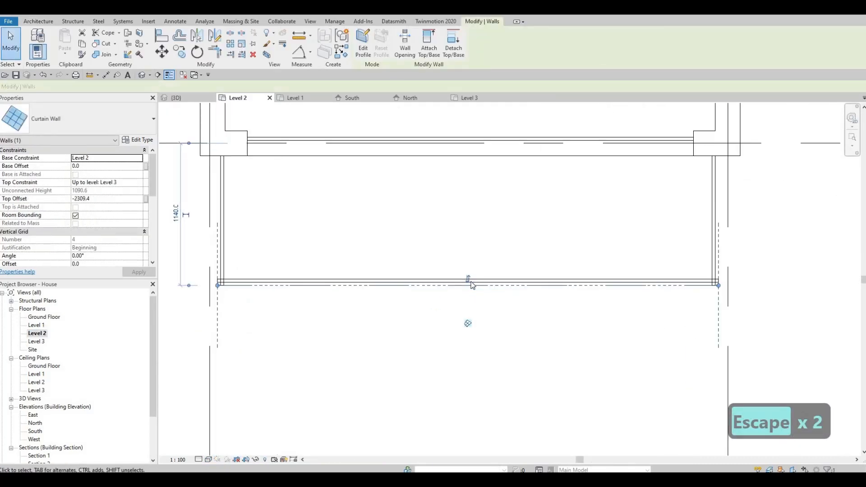
key(space)
key(Escape)
middle_drag(225, 267, 345, 283)
key(Escape)
scroll(344, 283, up, 1)
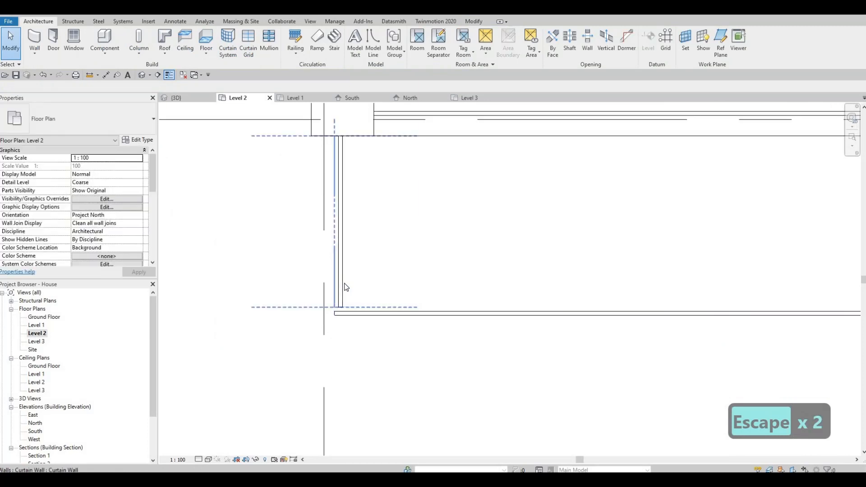
click(344, 283)
key(Left)
key(Left)
key(Left)
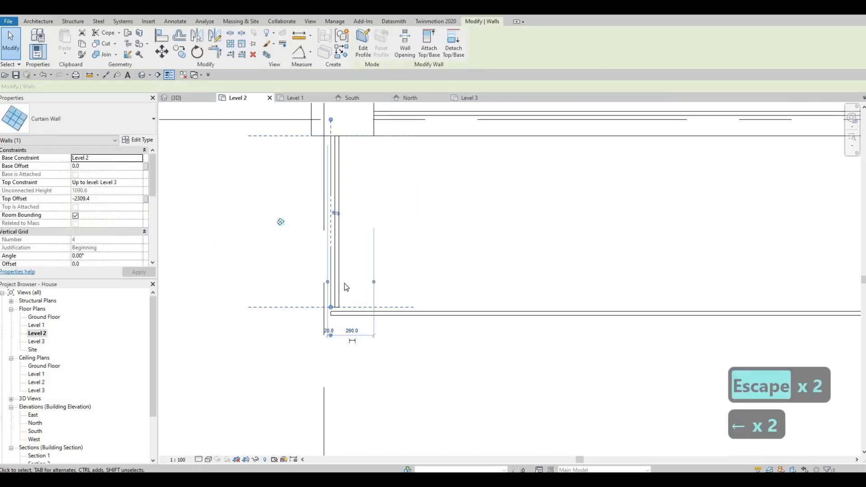
key(Left)
key(Left)
key(Left)
key(Left)
key(Left)
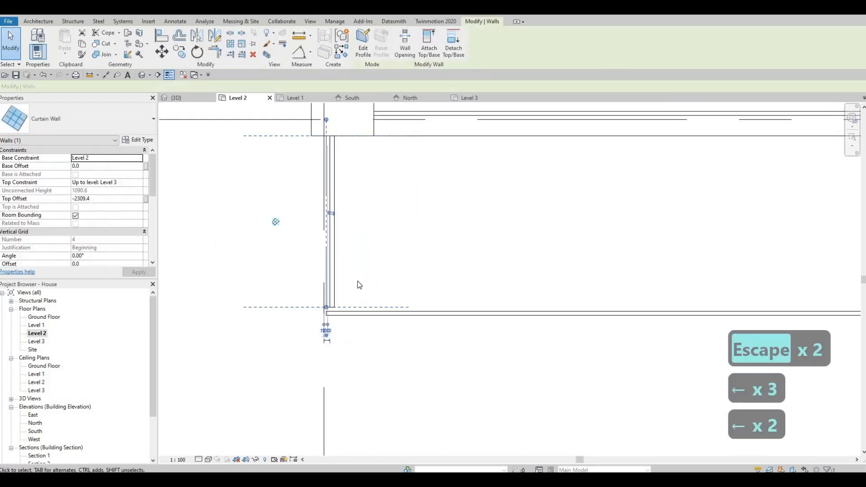
Nudge the balcony's right curtain wall two increments to the right
scroll(356, 291, down, 1)
middle_drag(672, 244, 579, 222)
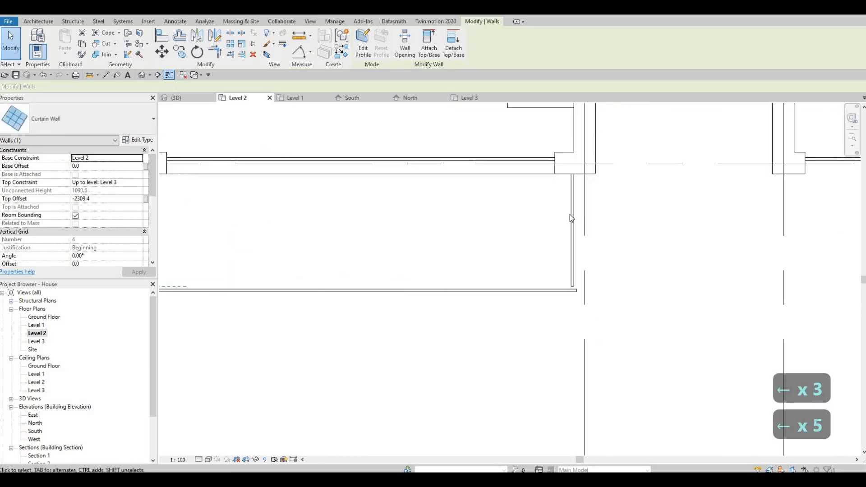
click(571, 215)
key(Right)
key(Right)
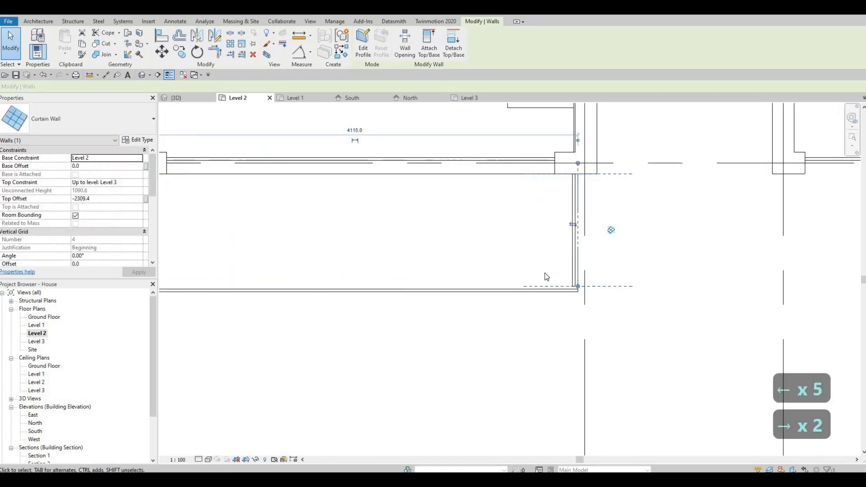
scroll(568, 282, up, 2)
key(Escape)
key(Escape)
Drag the right curtain wall's end down to meet the front curtain wall at the corner
click(576, 296)
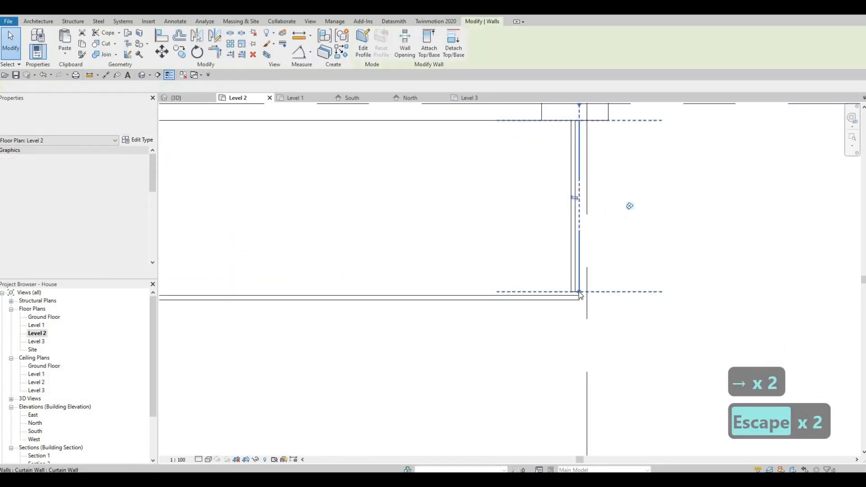
scroll(577, 298, up, 1)
drag(580, 291, 581, 299)
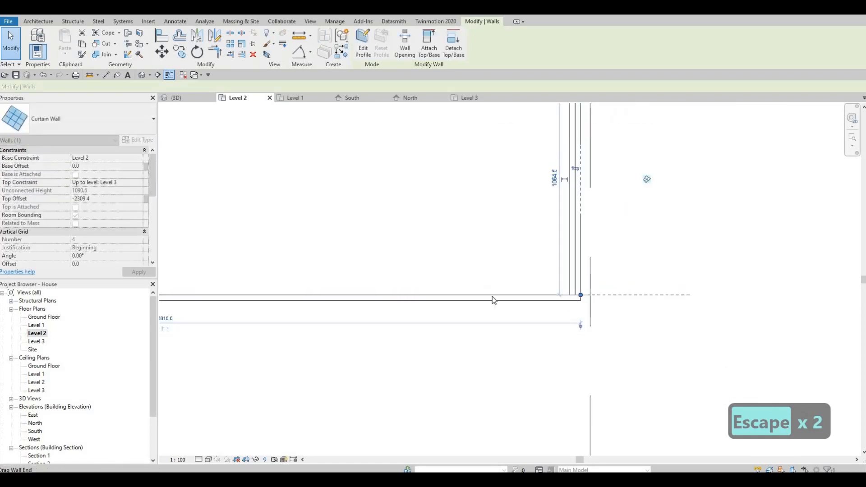
key(Escape)
scroll(501, 298, down, 1)
middle_drag(514, 291, 725, 283)
middle_drag(370, 285, 631, 293)
key(Escape)
scroll(379, 286, up, 2)
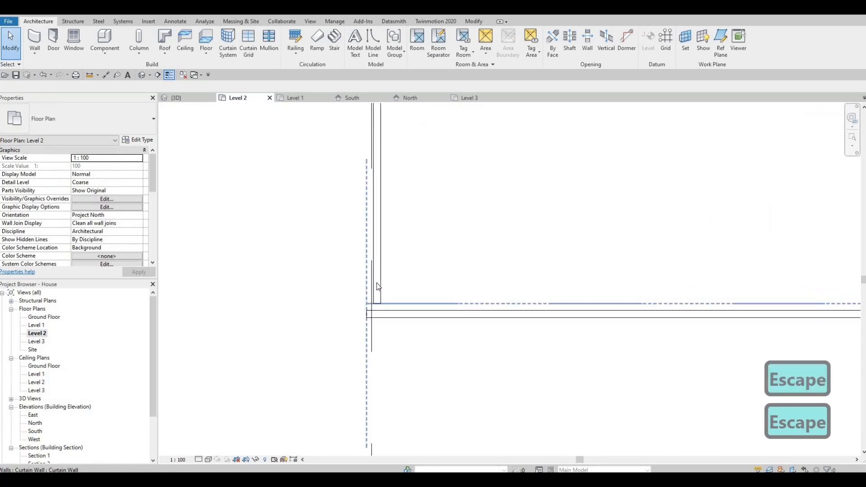
Adjust the front curtain wall's end at the balcony's left corner
click(369, 304)
drag(368, 304, 367, 318)
key(Escape)
click(369, 303)
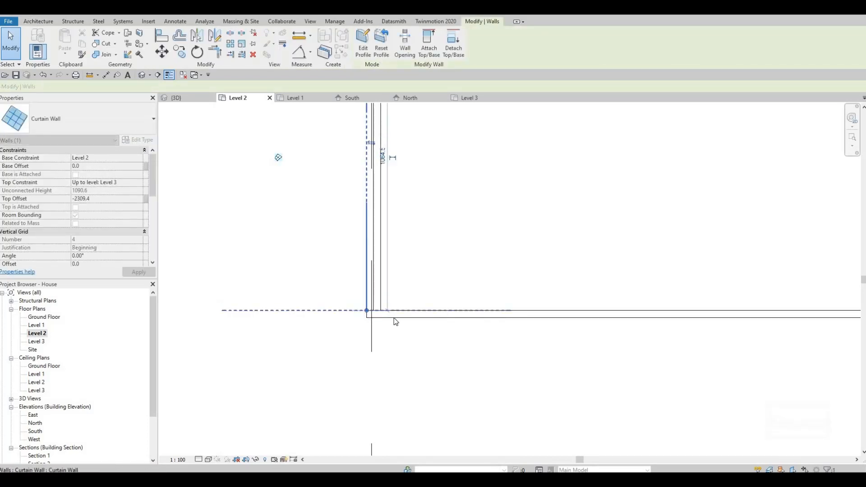
key(Escape)
drag(367, 304, 402, 306)
key(Escape)
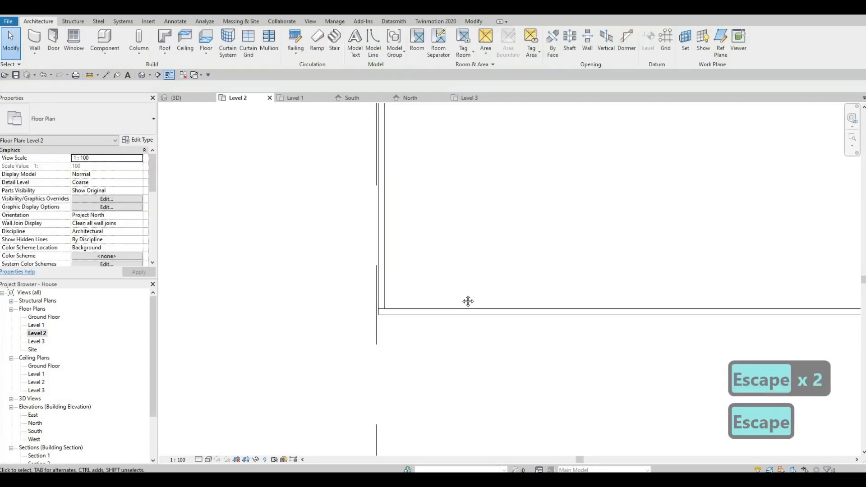
Adjust the curtain wall ends where the front and right walls meet
middle_drag(468, 302, 643, 261)
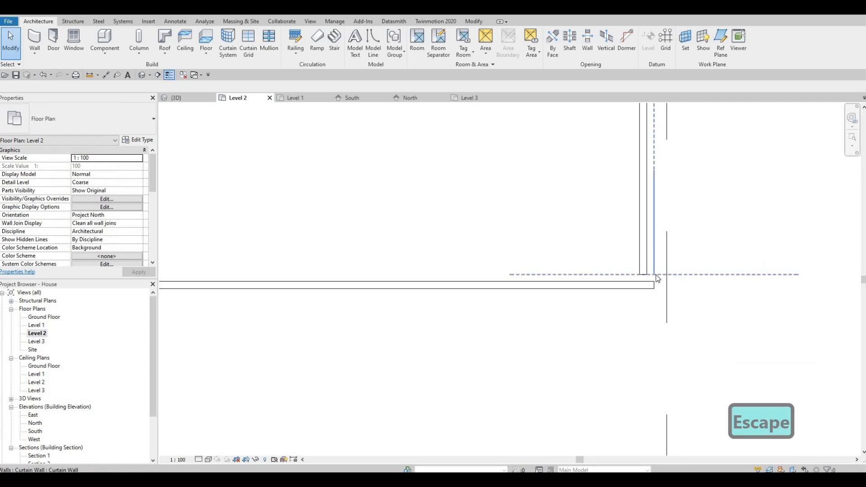
click(656, 274)
mouse_move(654, 274)
mouse_down()
mouse_move(646, 268)
mouse_move(654, 290)
mouse_move(624, 292)
mouse_move(646, 286)
mouse_up()
key(Escape)
click(654, 275)
key(Escape)
click(654, 277)
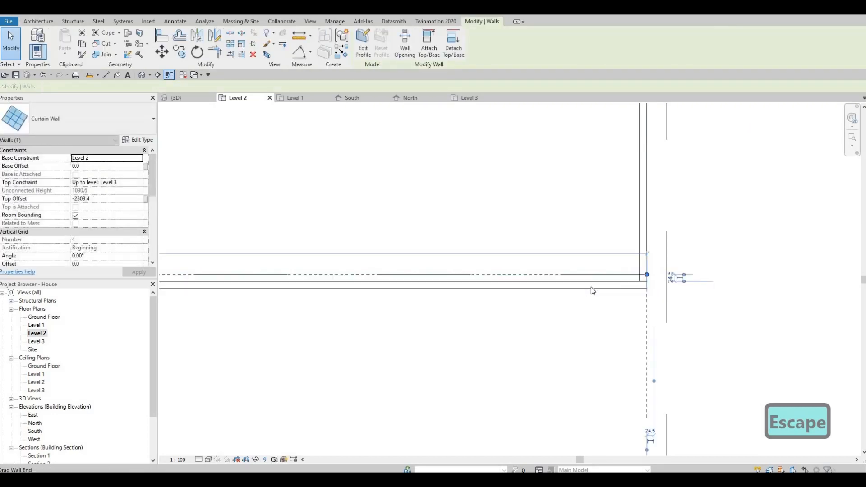
key(Escape)
On the other balcony, drag the front curtain wall's left end to meet the side wall
scroll(587, 287, down, 4)
key(Escape)
scroll(458, 284, down, 3)
middle_drag(432, 266, 470, 336)
scroll(447, 267, down, 3)
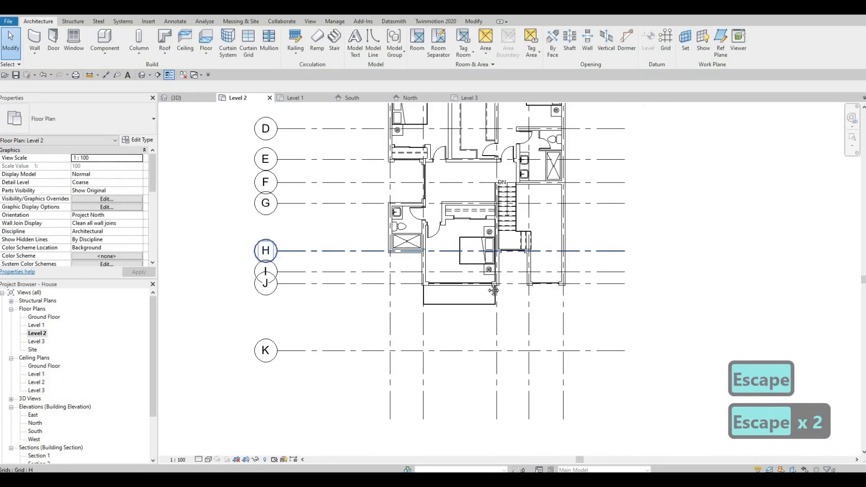
middle_drag(444, 226, 481, 326)
middle_drag(430, 164, 448, 236)
scroll(446, 236, up, 5)
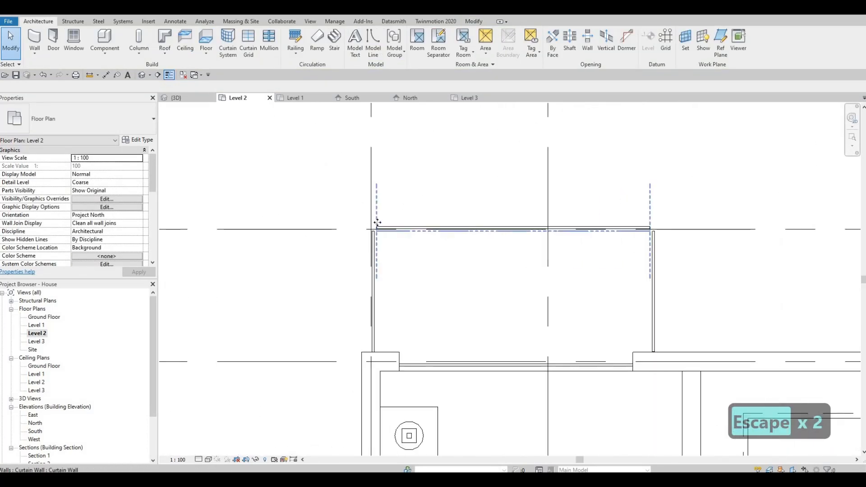
click(385, 235)
scroll(381, 234, up, 2)
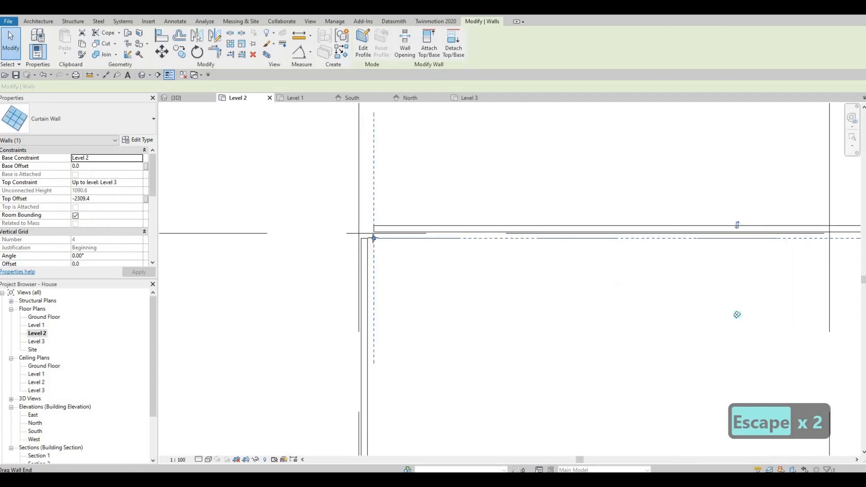
drag(374, 239, 387, 235)
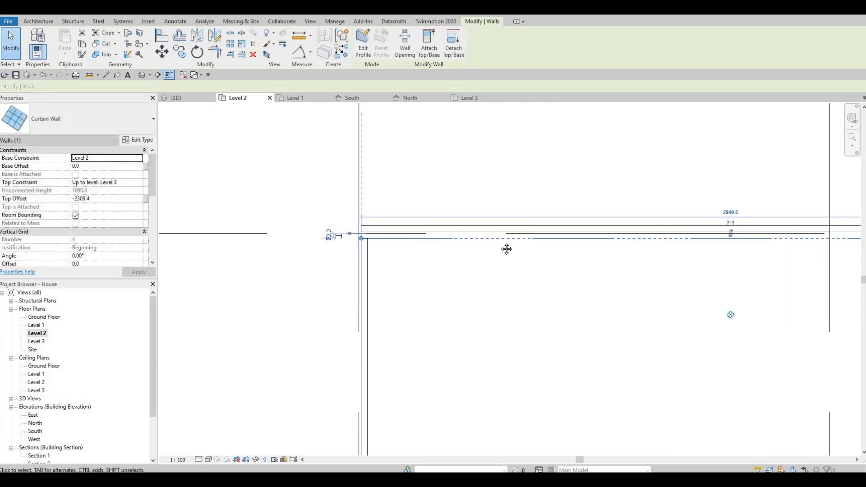
middle_drag(507, 249, 245, 228)
Drag the end of the side curtain wall up to close the corner with the front wall
scroll(245, 229, down, 1)
middle_drag(543, 212, 402, 210)
scroll(526, 218, up, 2)
mouse_move(527, 216)
mouse_down()
mouse_move(546, 216)
mouse_move(526, 227)
mouse_move(526, 202)
mouse_up()
key(Escape)
click(526, 209)
scroll(510, 237, down, 2)
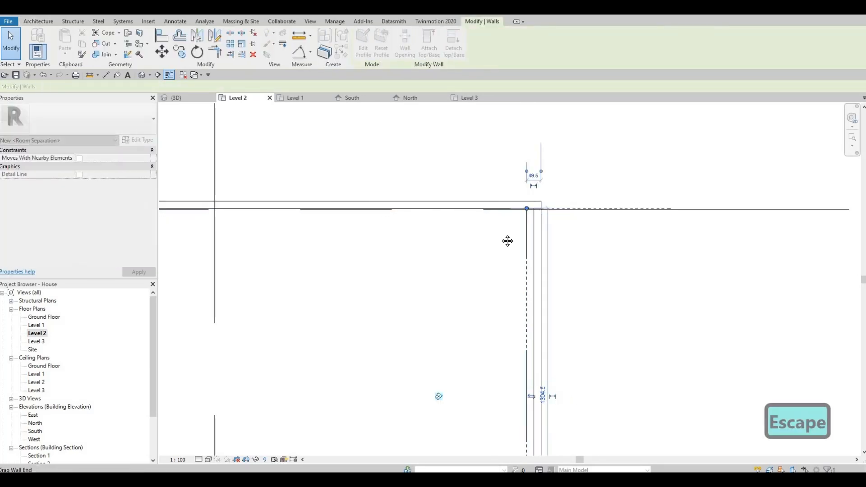
middle_drag(506, 242, 745, 256)
key(Escape)
middle_drag(206, 220, 485, 249)
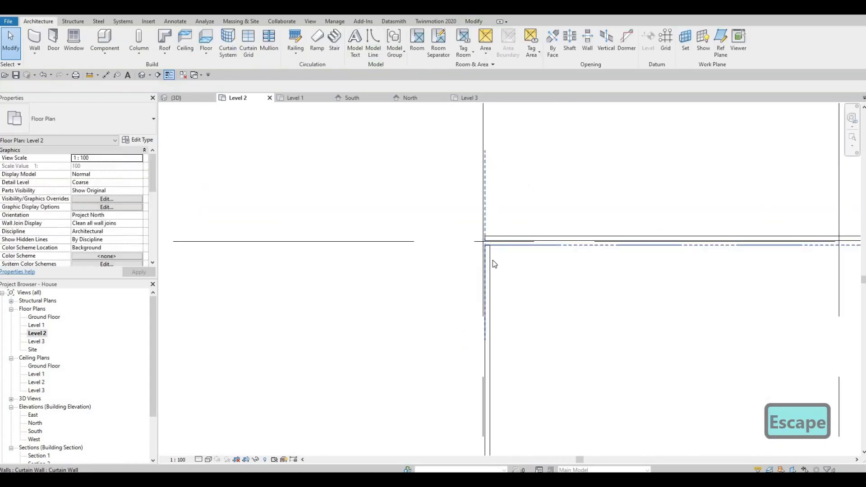
Refine the left corner join by moving the front curtain wall's end slightly outward
click(490, 262)
key(Escape)
scroll(493, 259, up, 2)
click(496, 240)
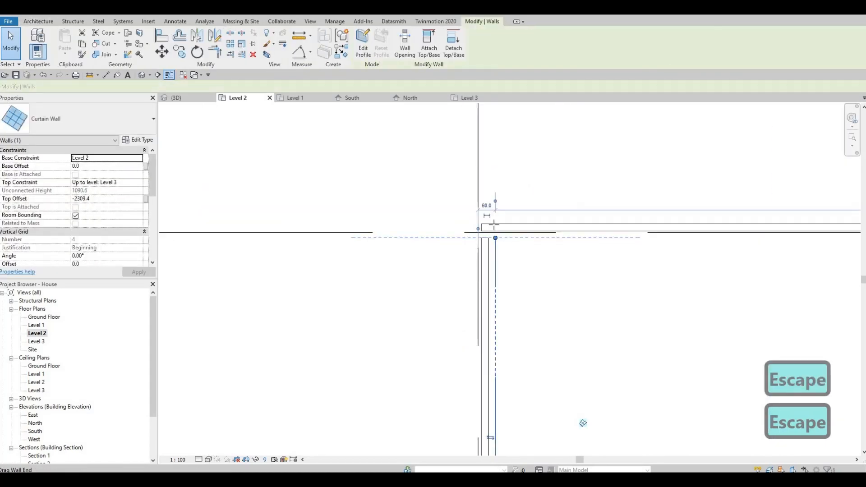
mouse_move(494, 237)
mouse_down()
mouse_move(495, 223)
mouse_move(501, 232)
mouse_up()
key(Escape)
scroll(497, 250, down, 4)
middle_drag(496, 253, 387, 238)
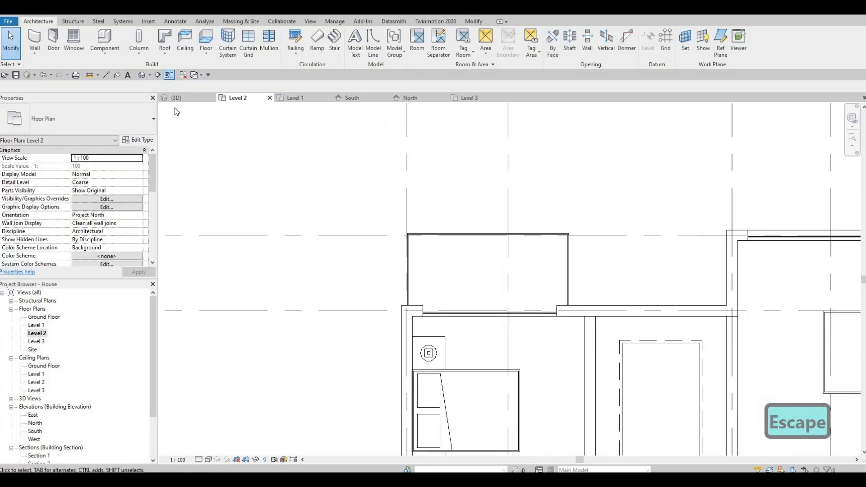
Switch to the 3D view and orbit around the house to inspect the balcony curtain walls
click(185, 98)
scroll(388, 243, down, 4)
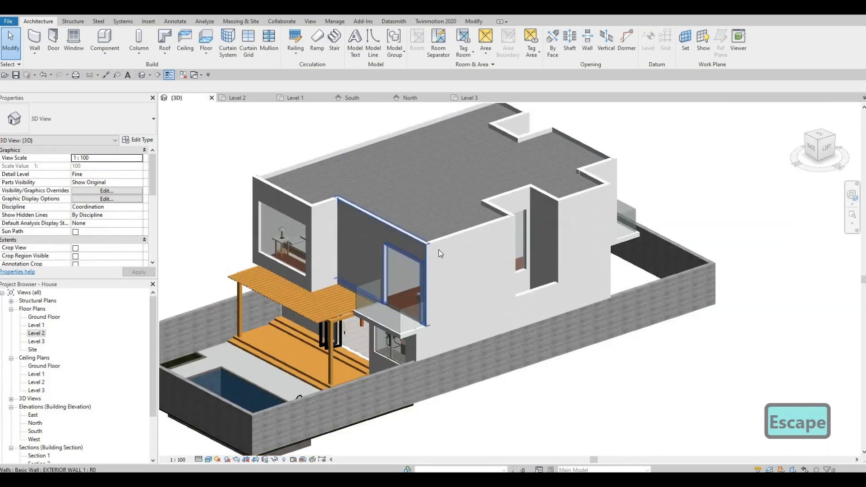
shift+middle_drag(612, 318, 468, 270)
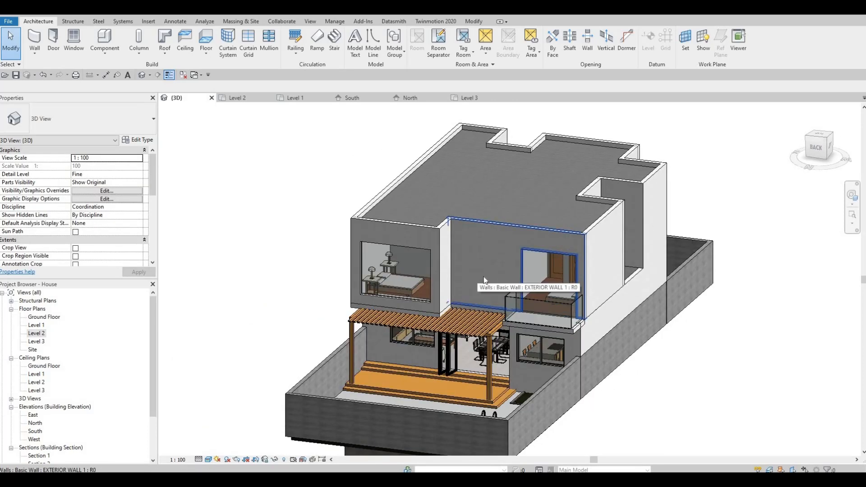
shift+middle_drag(409, 314, 551, 316)
click(471, 298)
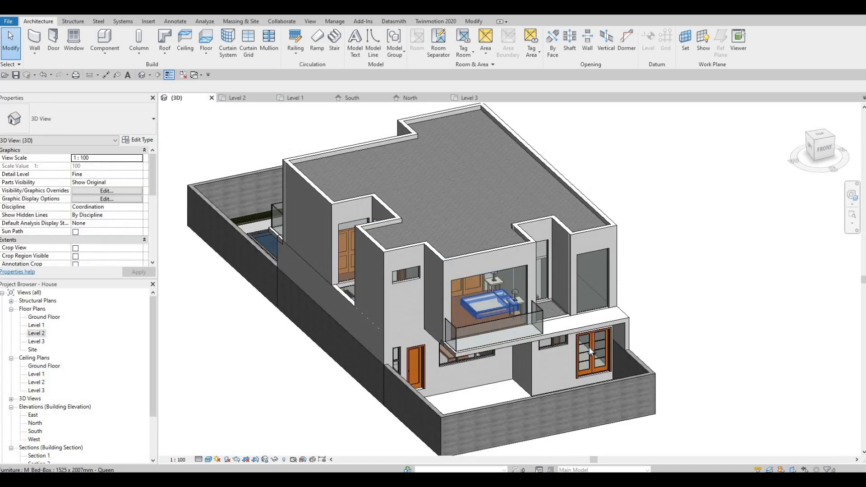